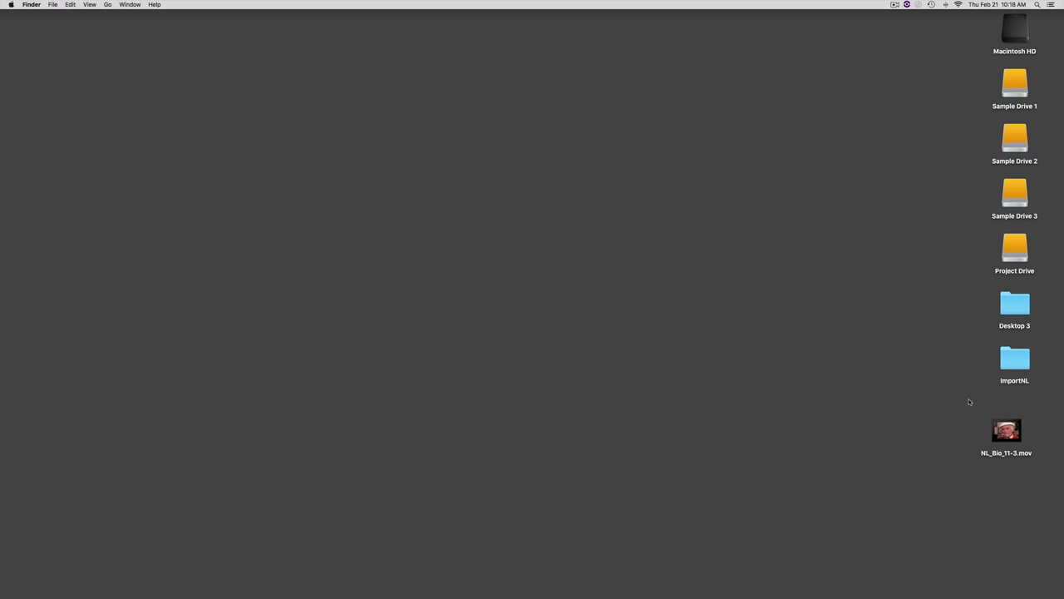
Step: Open the movie NL_Bio_11-3.mov from the desktop and display its format and frame rate information
double_click(1007, 430)
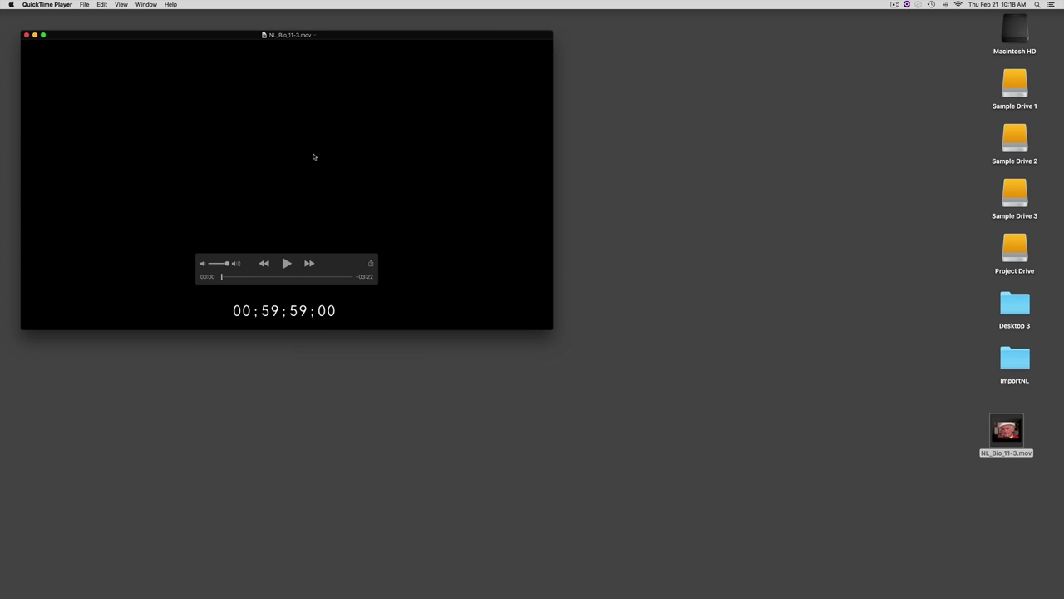
left_click_drag(311, 157, 508, 211)
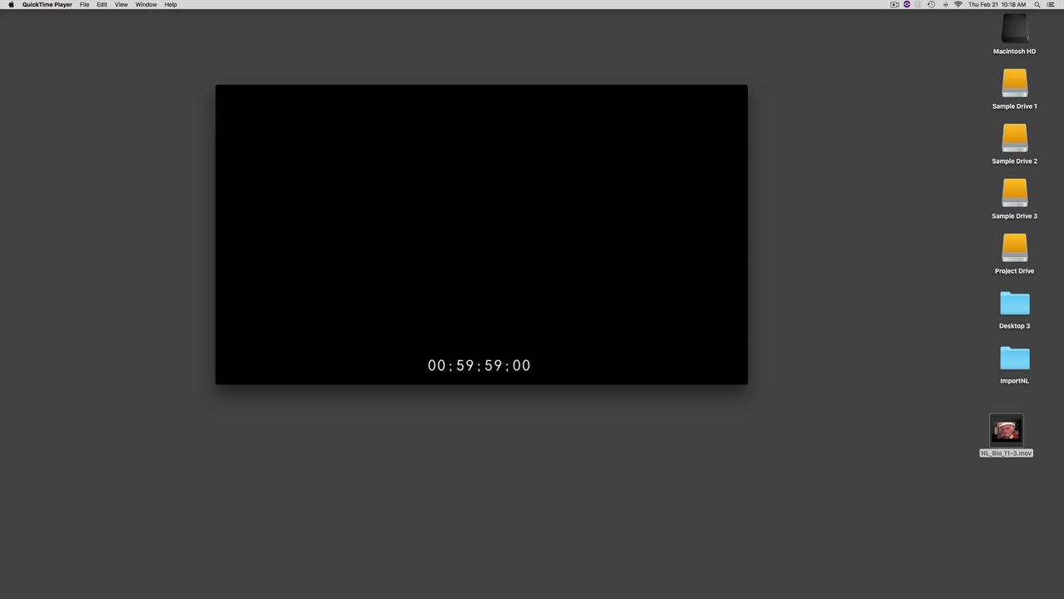
key("super+i")
key("space")
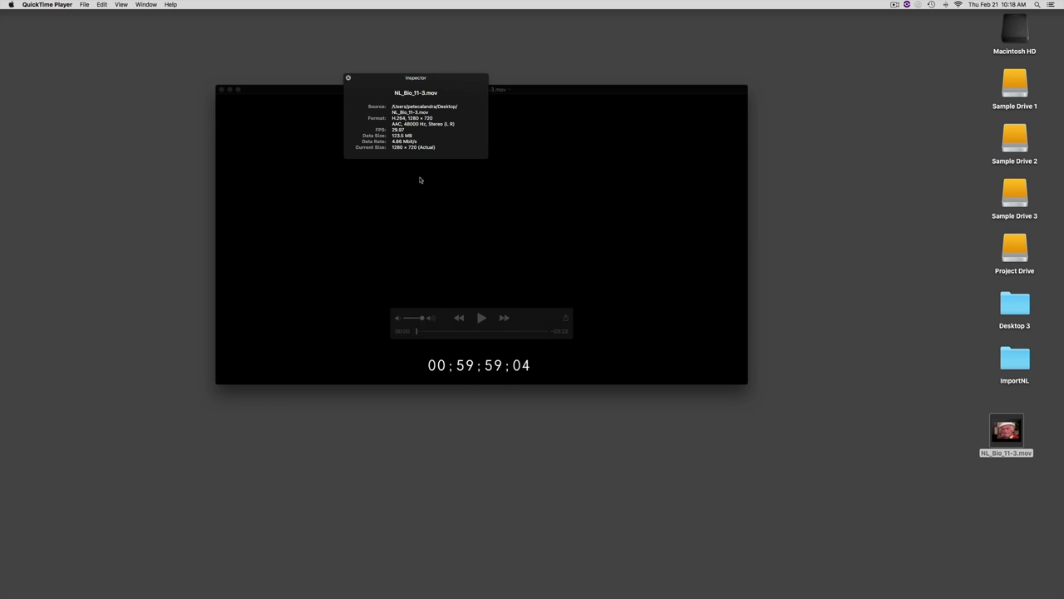
left_click_drag(400, 84, 432, 153)
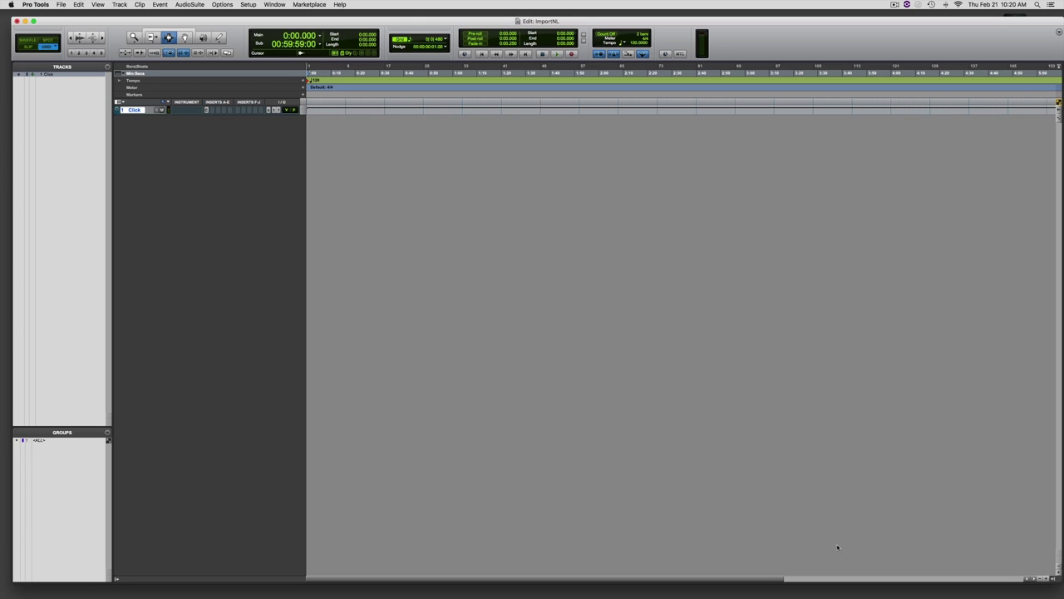
Step: Reopen NL_Bio_11-3.mov over the ImportNL session, check its first frame's burned-in timecode, and close the movie and its information window
left_click(27, 592)
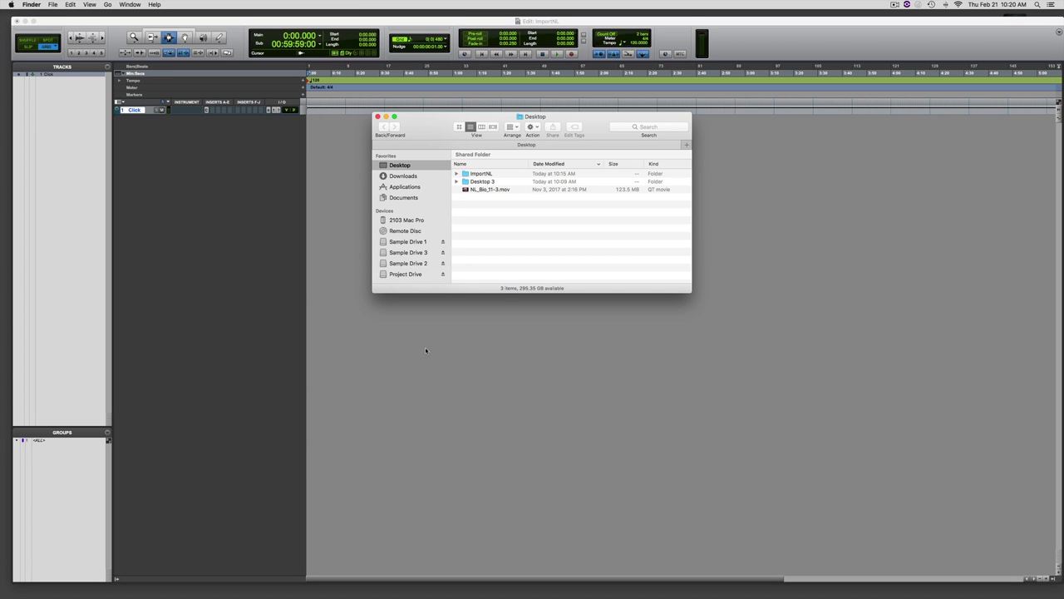
double_click(468, 189)
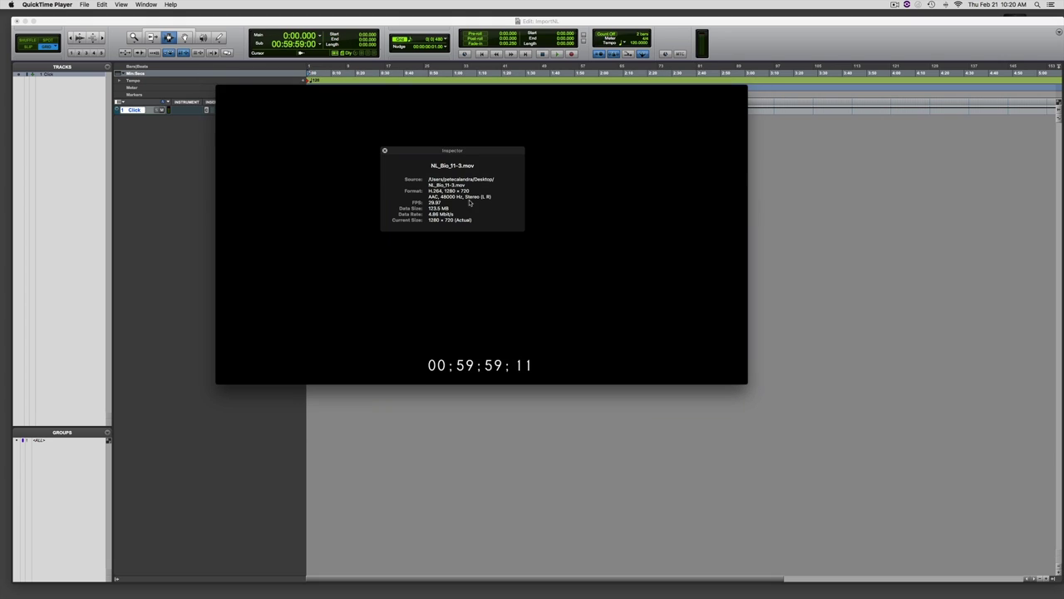
left_click(418, 331)
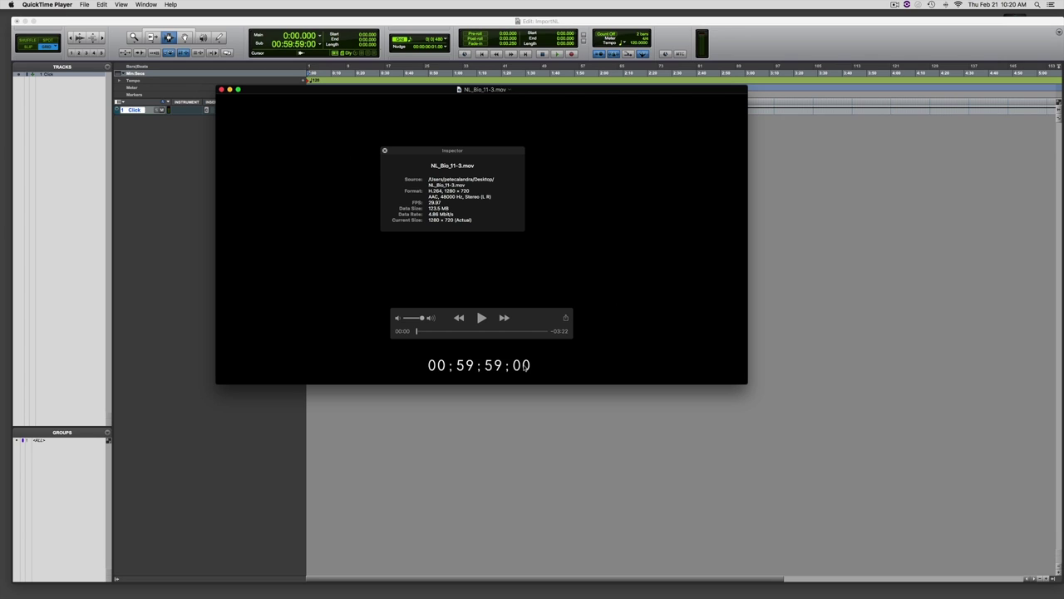
left_click(385, 151)
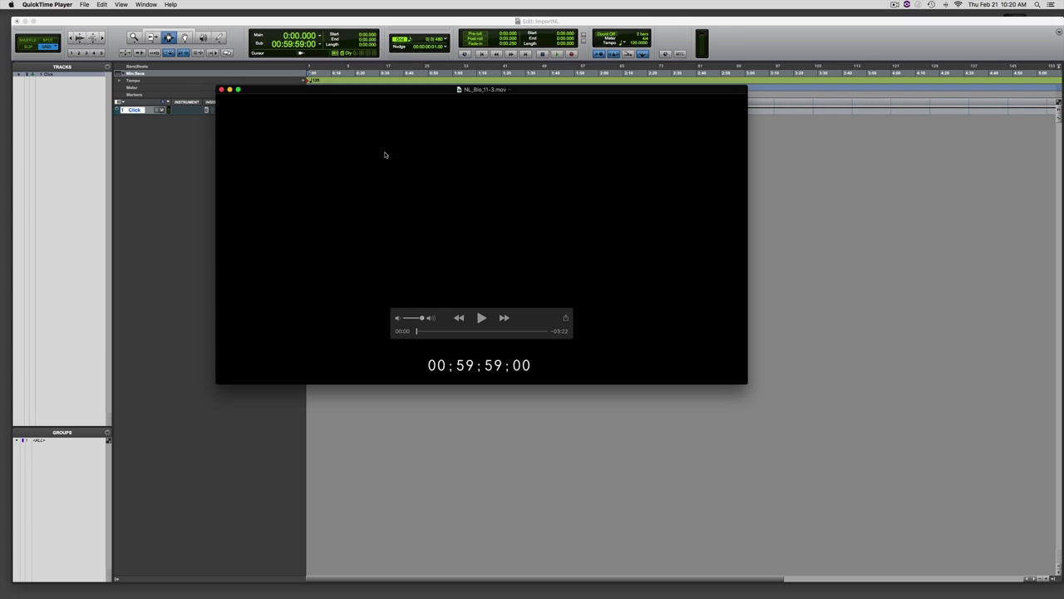
left_click(220, 90)
left_click(205, 25)
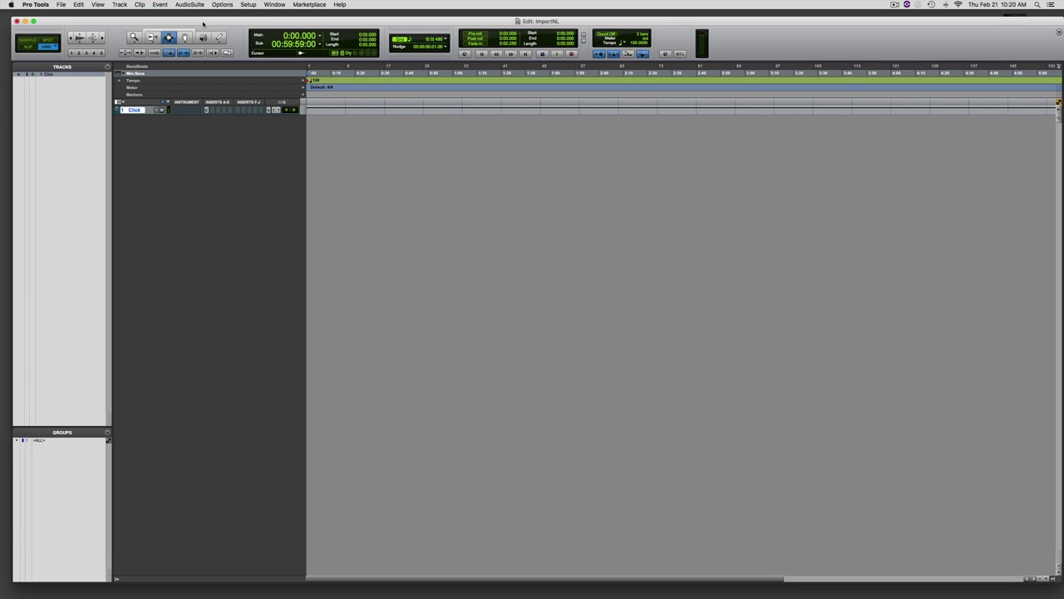
Step: Open the session setup and choose 29.97 FPS as the timecode rate
left_click(249, 5)
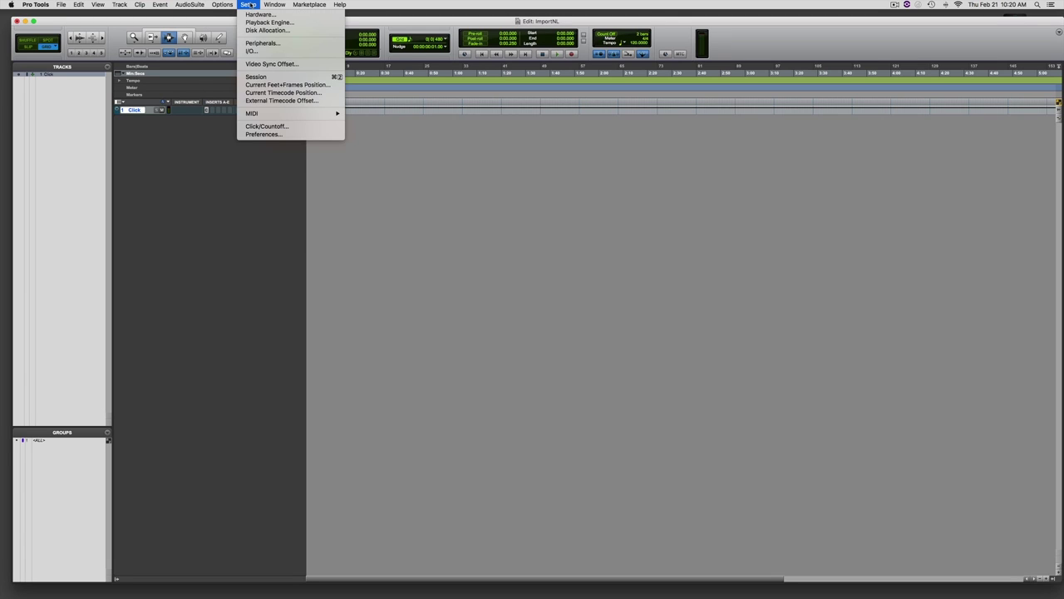
left_click(256, 77)
key("super+2")
key("super+2")
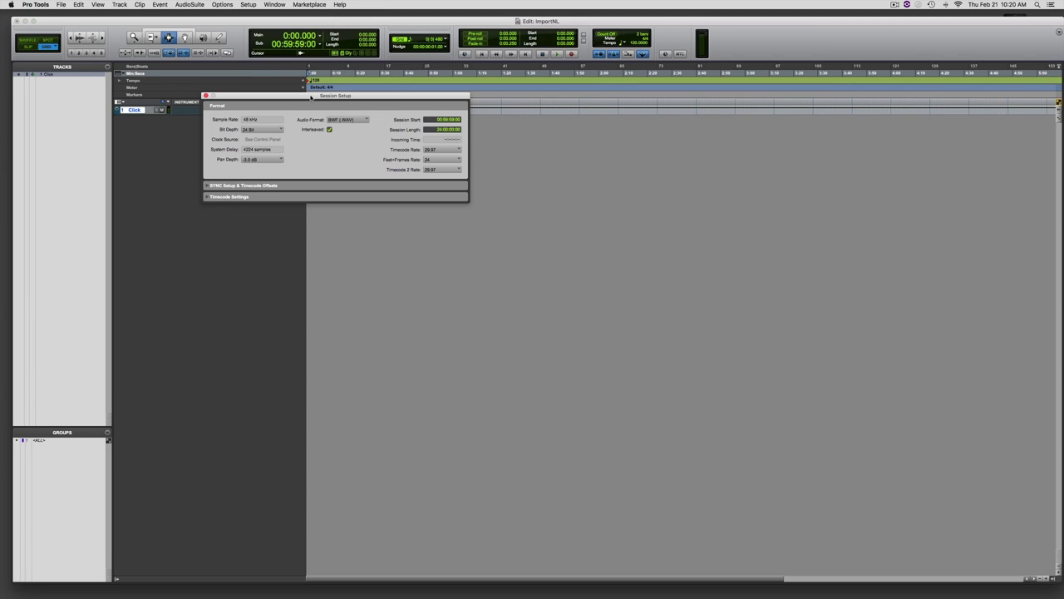
left_click_drag(311, 97, 326, 53)
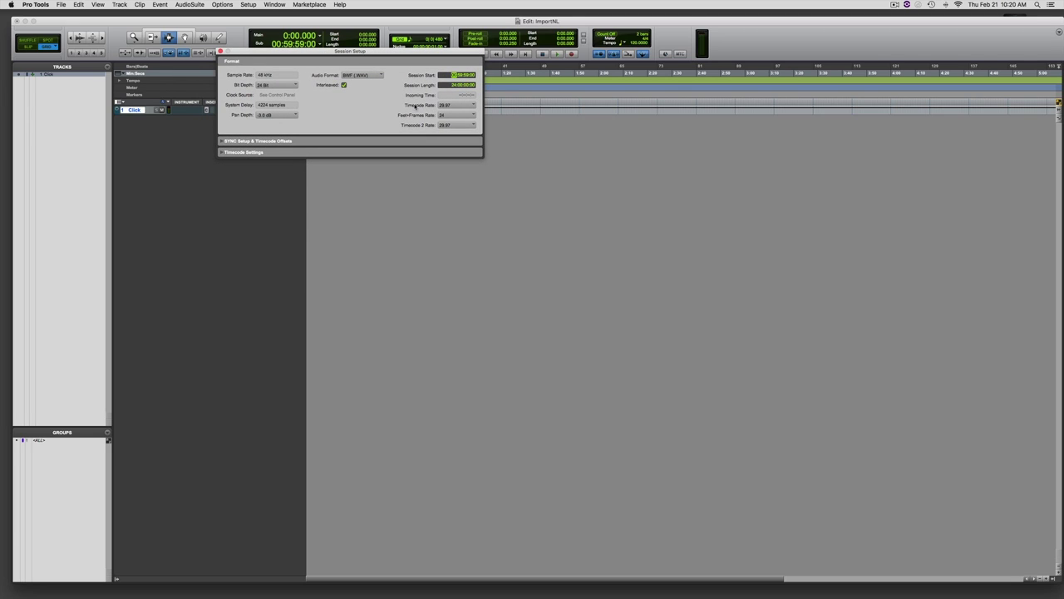
left_click(446, 106)
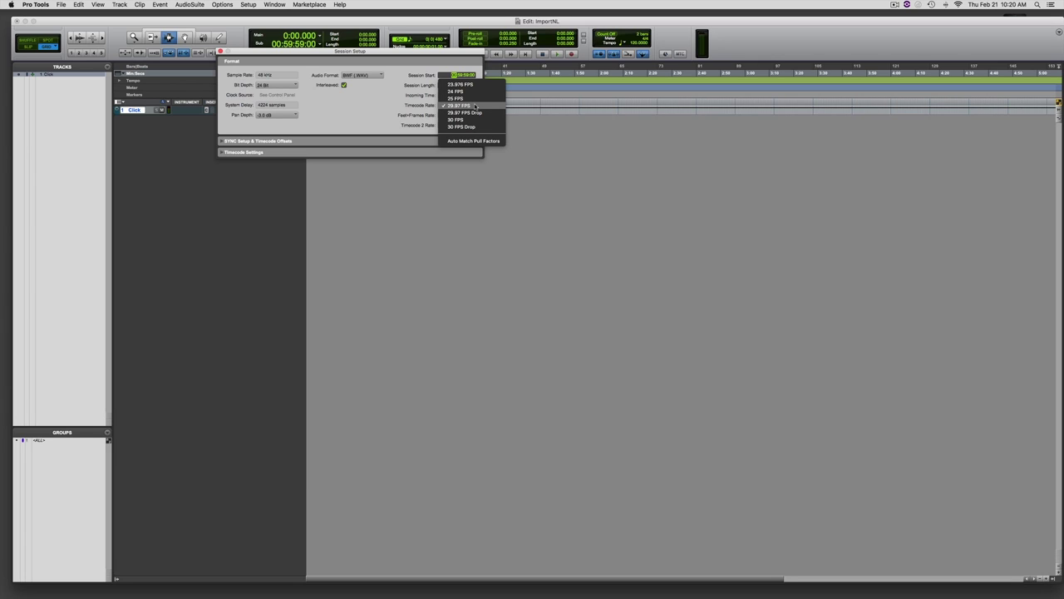
left_click(475, 106)
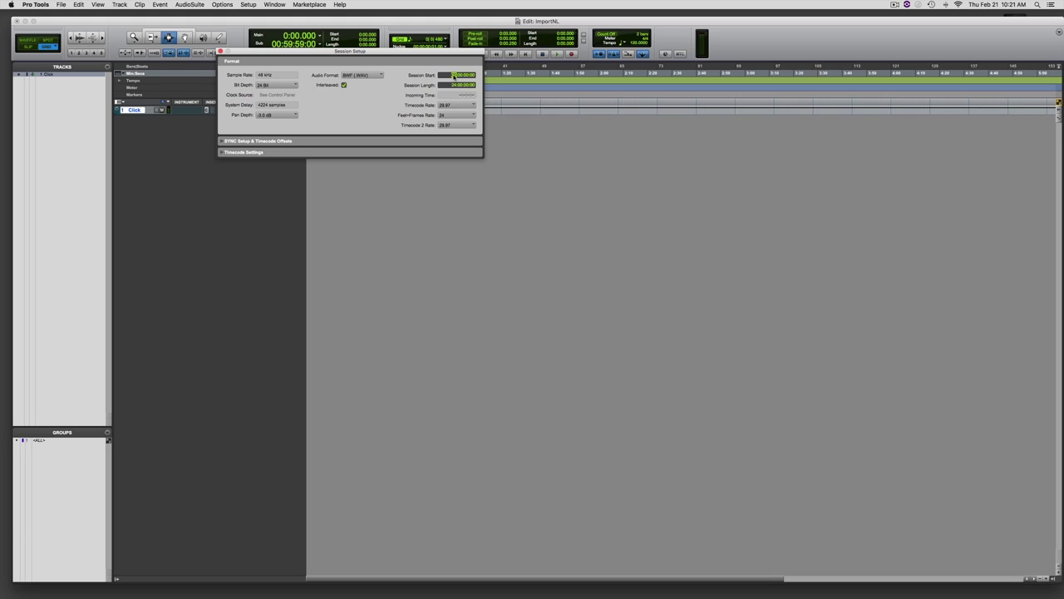
Step: Set the session start time to 00:59:59:00
key("Return")
left_click(459, 75)
type("59")
key("Return")
left_click(465, 76)
left_click(466, 76)
Step: Switch to Finder and move NL_Bio_11-3.mov from the desktop into the ImportNL session's Video Files folder
key("super+m")
left_click(319, 72)
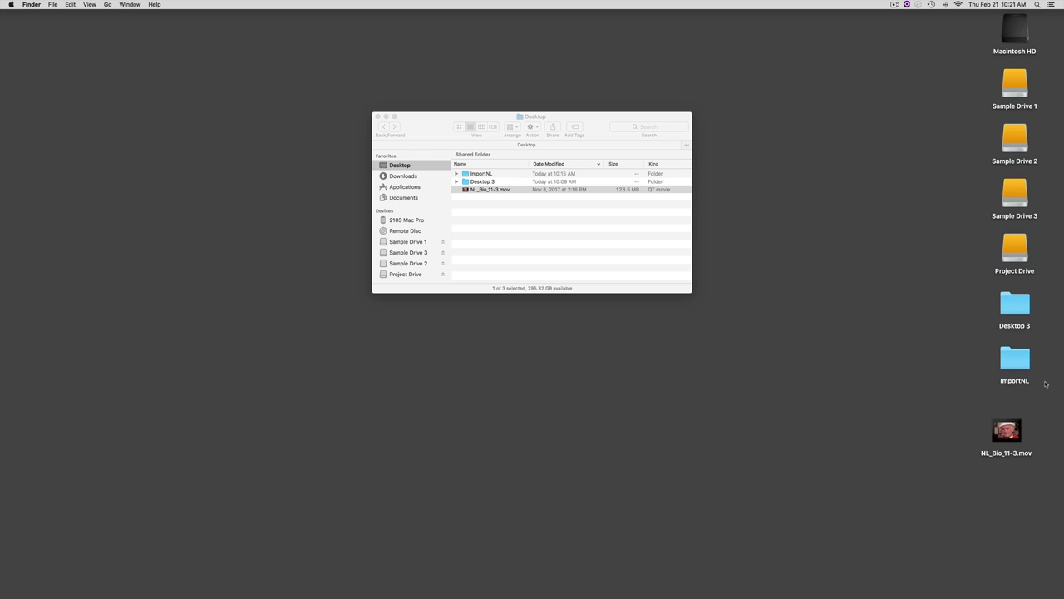
double_click(1025, 371)
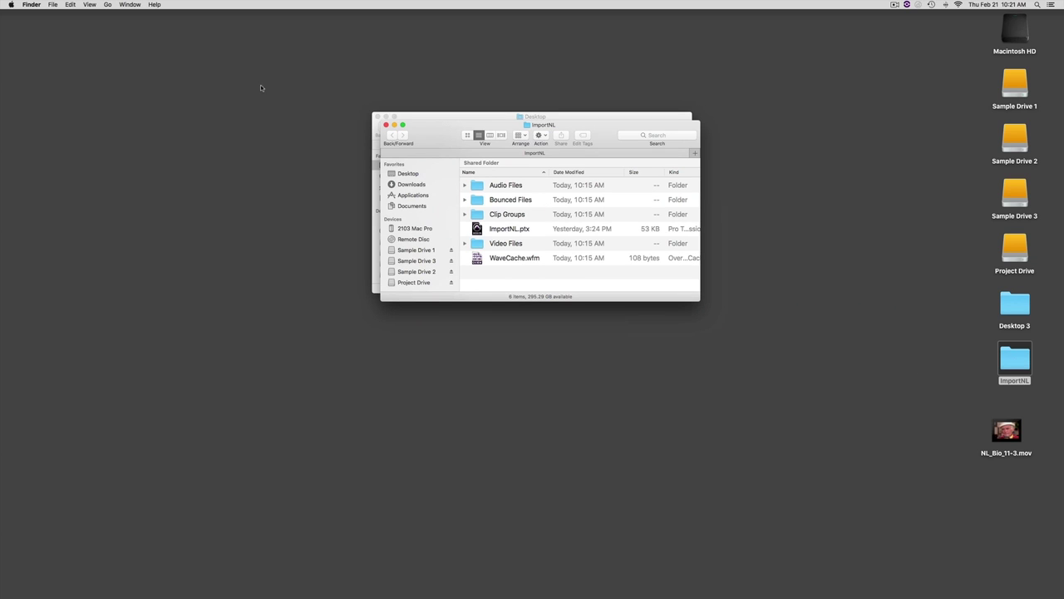
left_click_drag(435, 127, 290, 80)
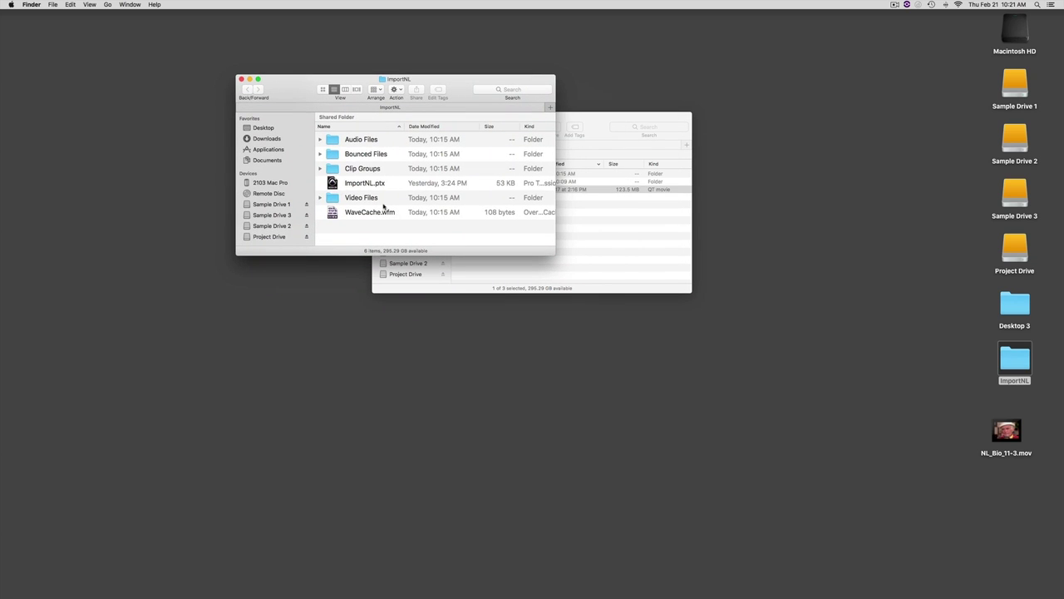
left_click(321, 197)
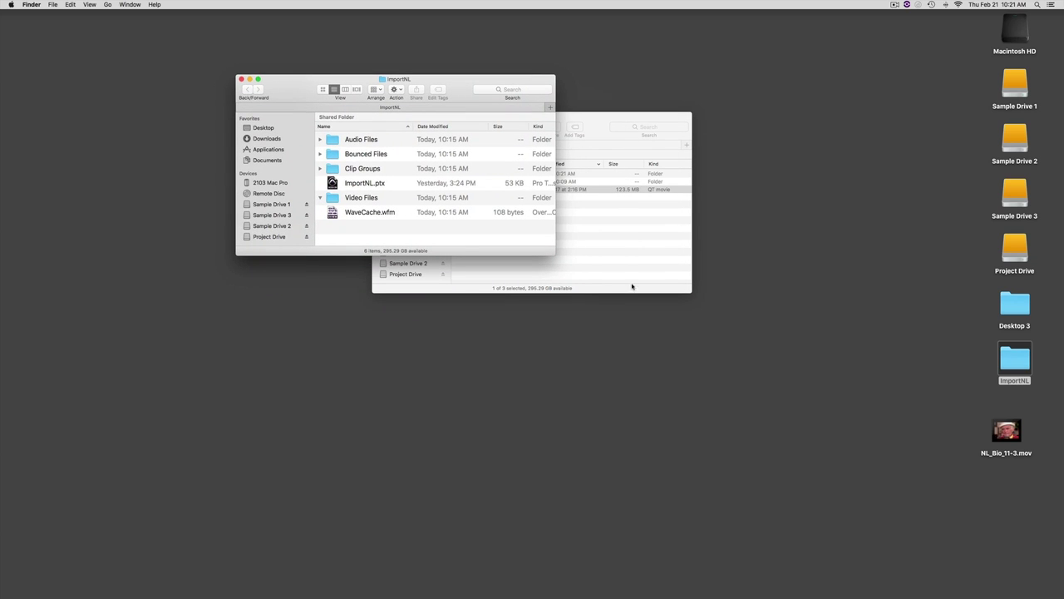
left_click_drag(1004, 431, 351, 200)
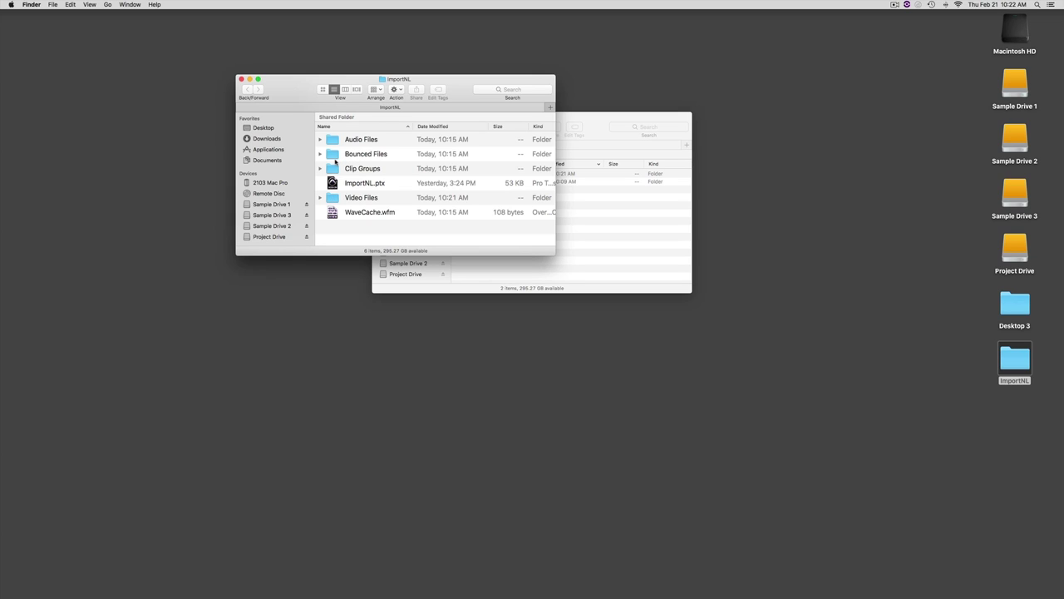
key("super+w")
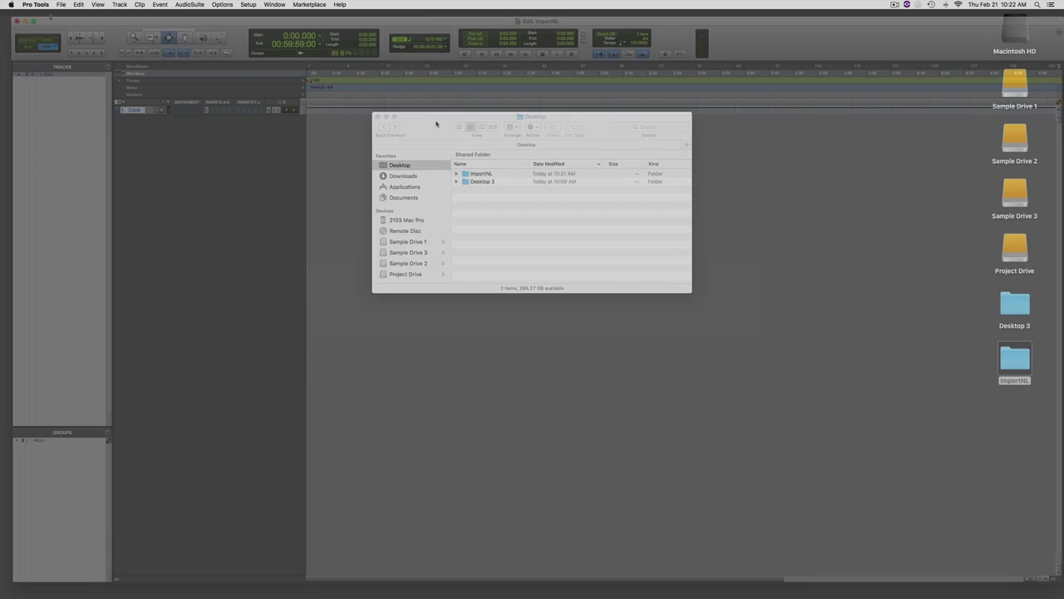
Step: Return to Pro Tools and choose NL_Bio_11-3.mov from ImportNL's Video Files folder as the video to import
left_click(61, 4)
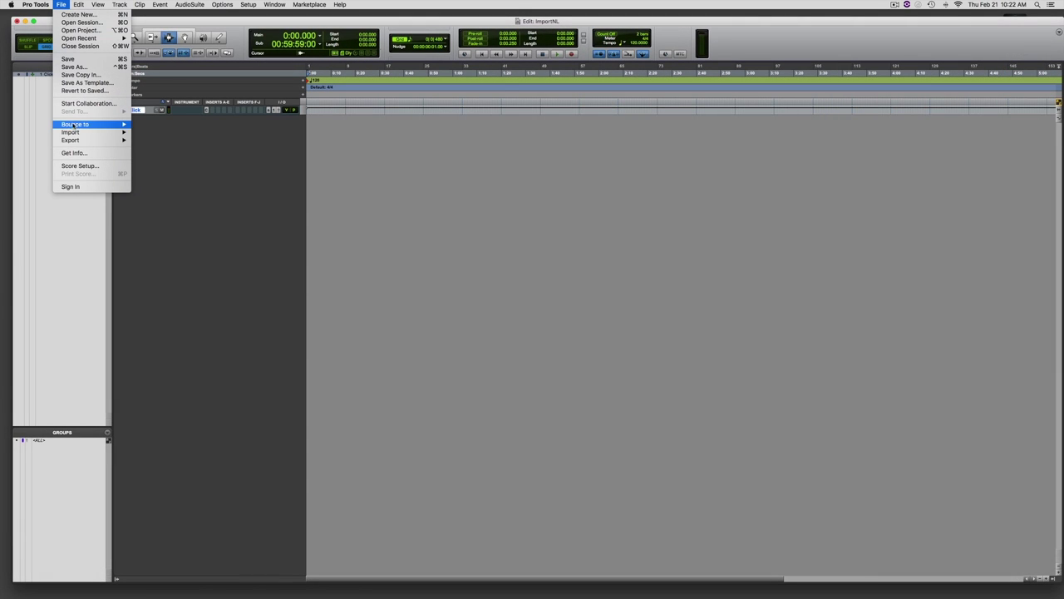
mouse_move(75, 133)
left_click(156, 160)
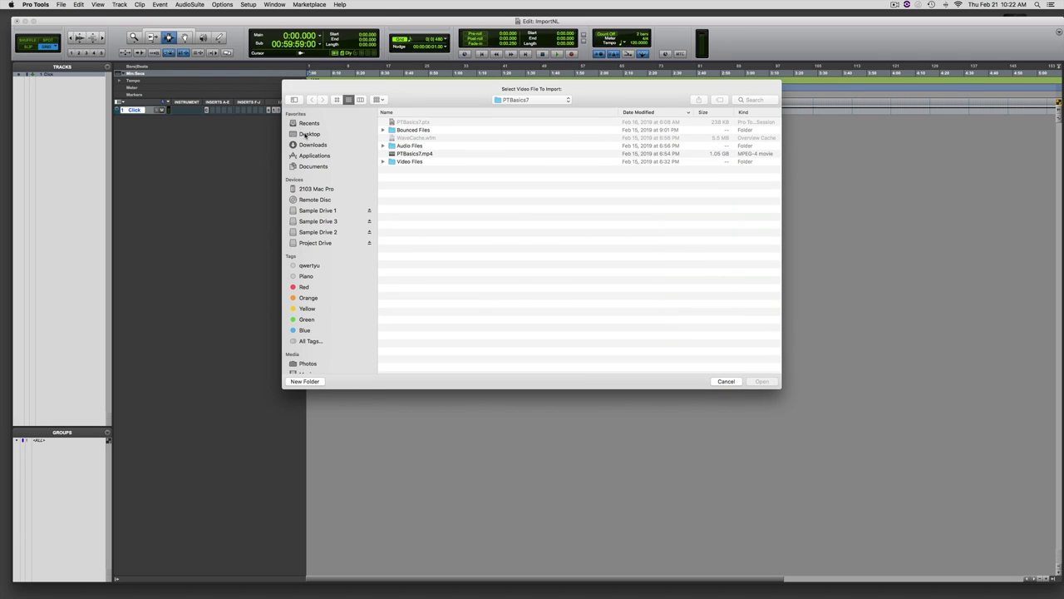
left_click(308, 134)
double_click(408, 134)
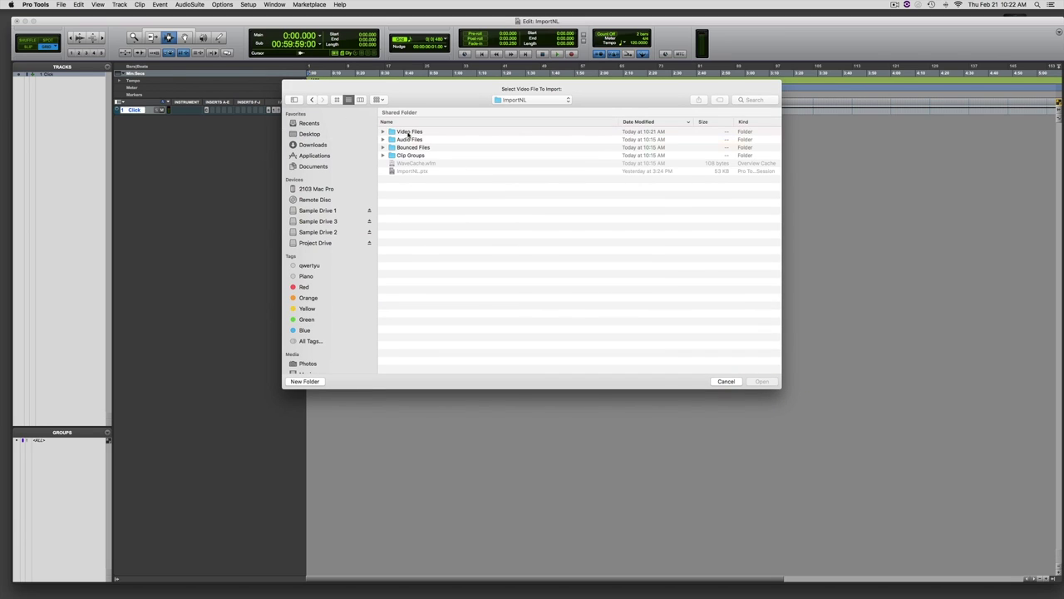
double_click(408, 133)
left_click(404, 131)
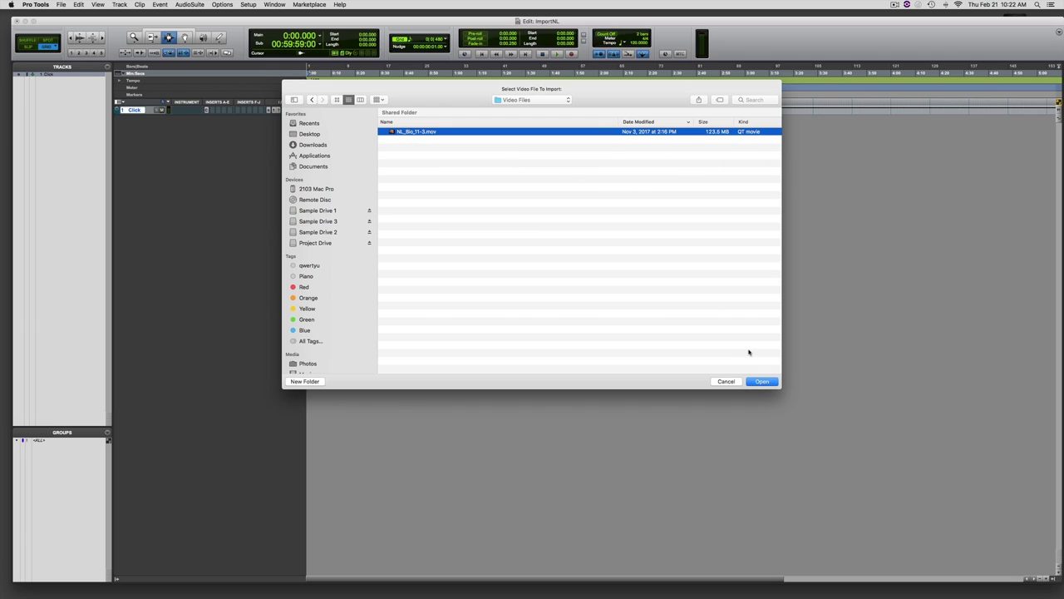
left_click(761, 382)
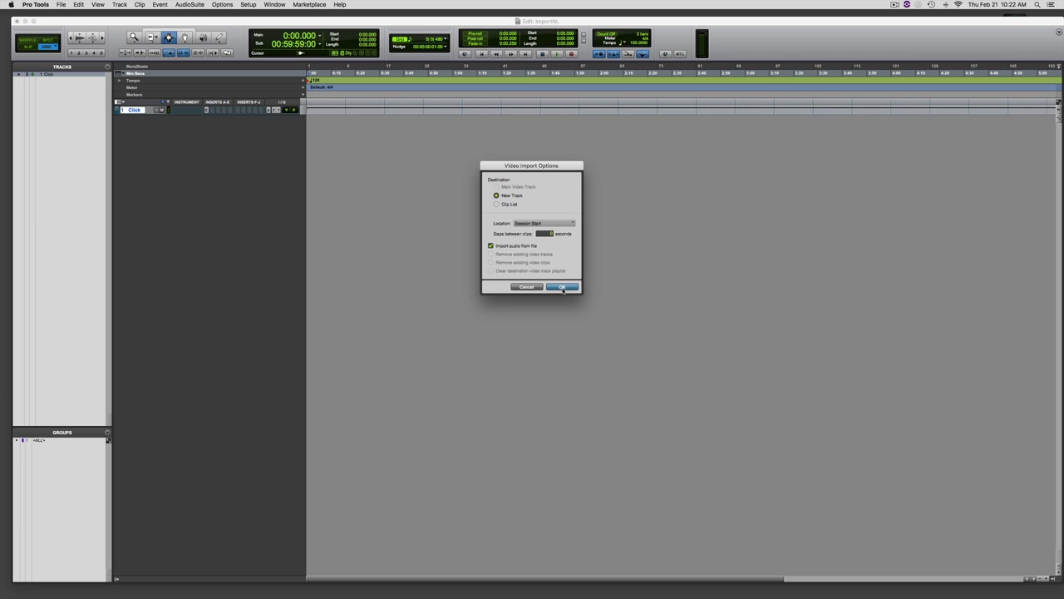
Step: Import the video with its audio to a new track at session start, saving into Audio Files, and move the video window clear of the tracks
left_click(563, 288)
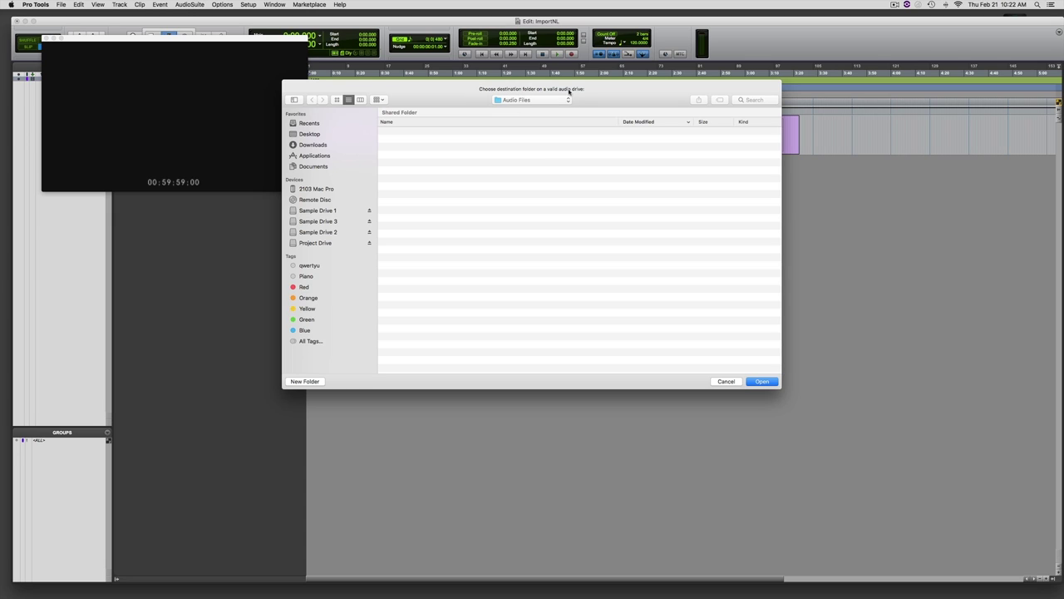
left_click(760, 383)
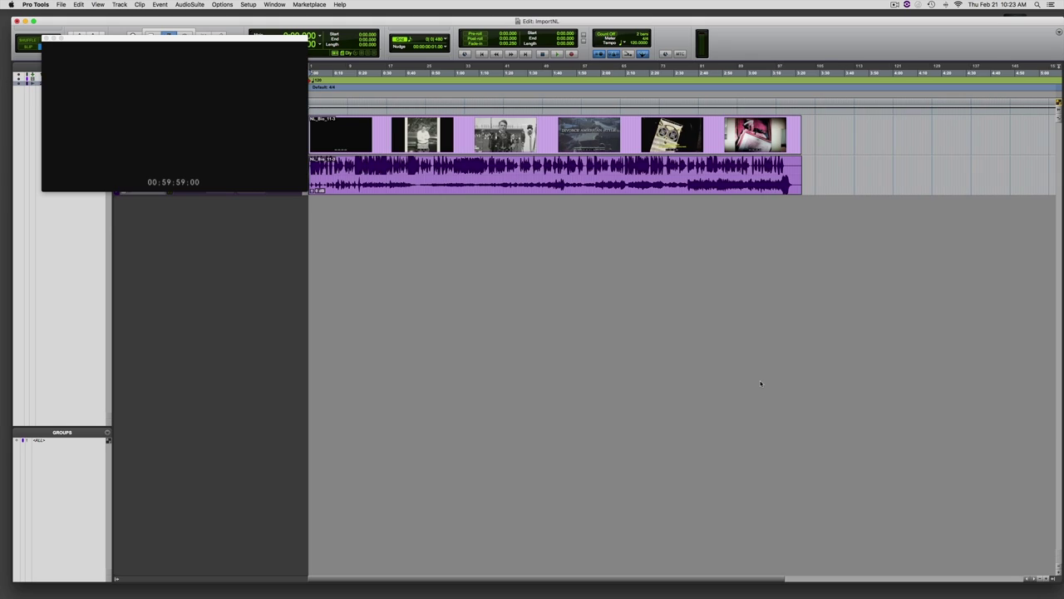
left_click_drag(225, 38, 697, 246)
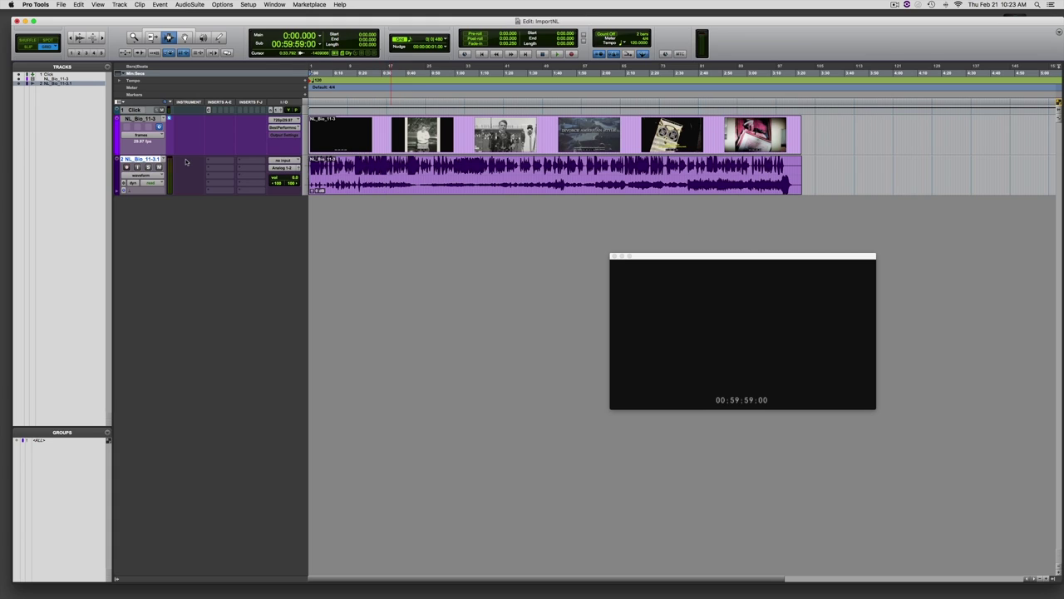
Step: Split the imported stereo audio track into mono tracks, and hide and deactivate the original stereo track
right_click(140, 159)
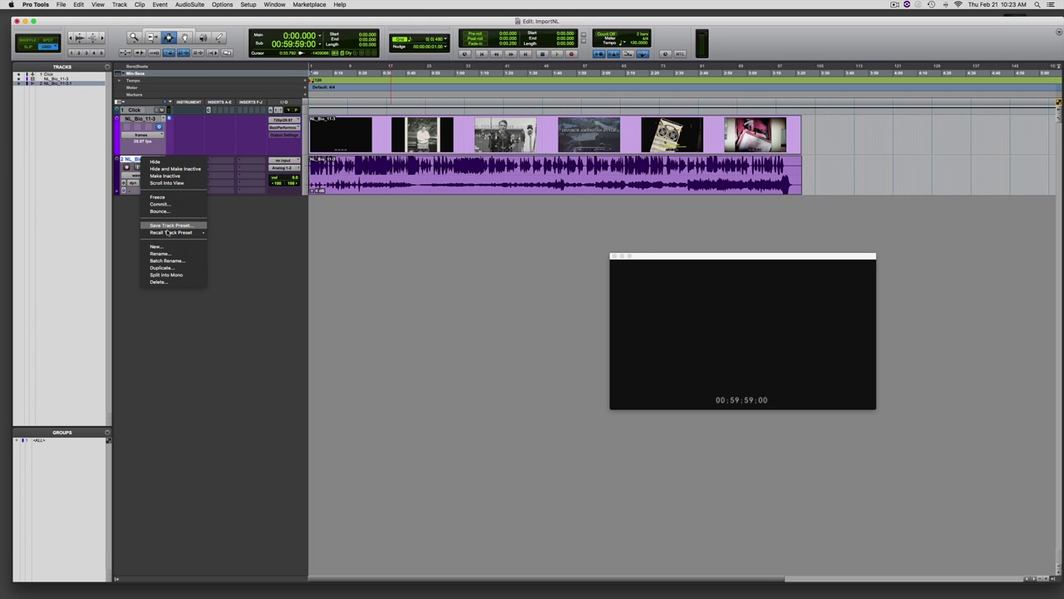
left_click(166, 275)
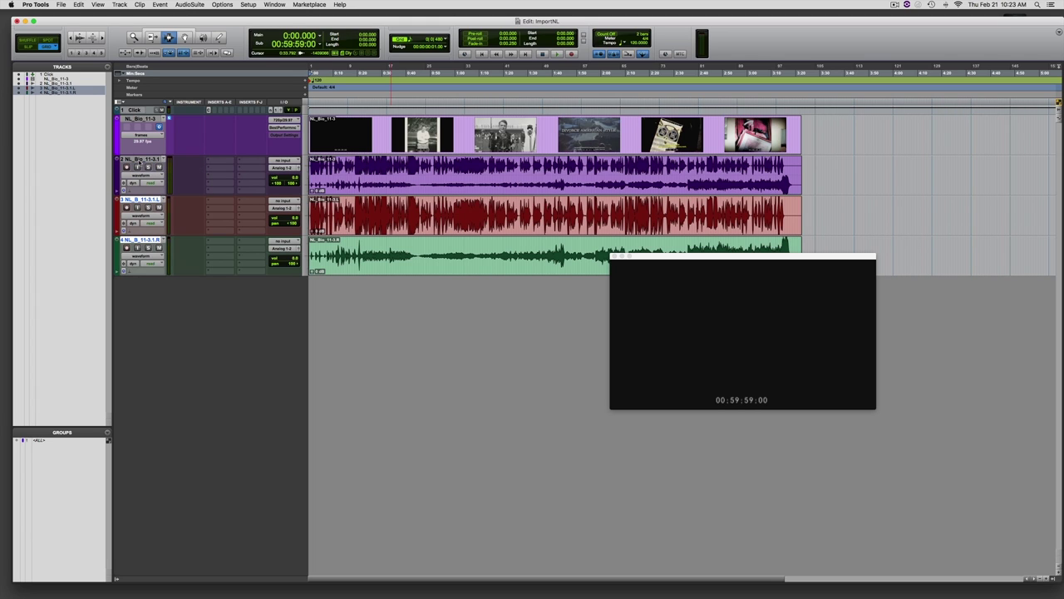
right_click(140, 160)
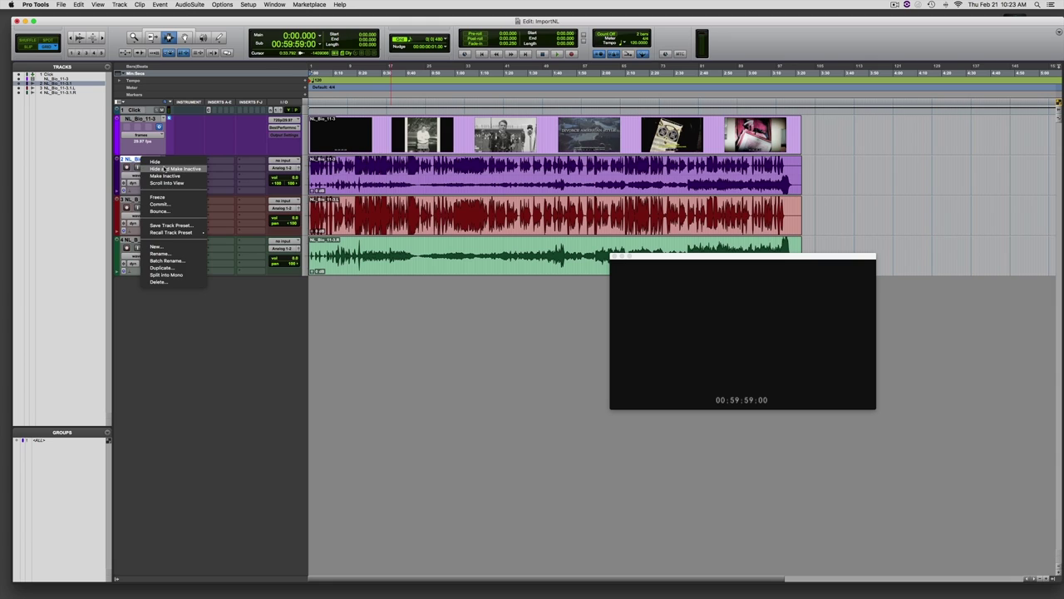
left_click(163, 169)
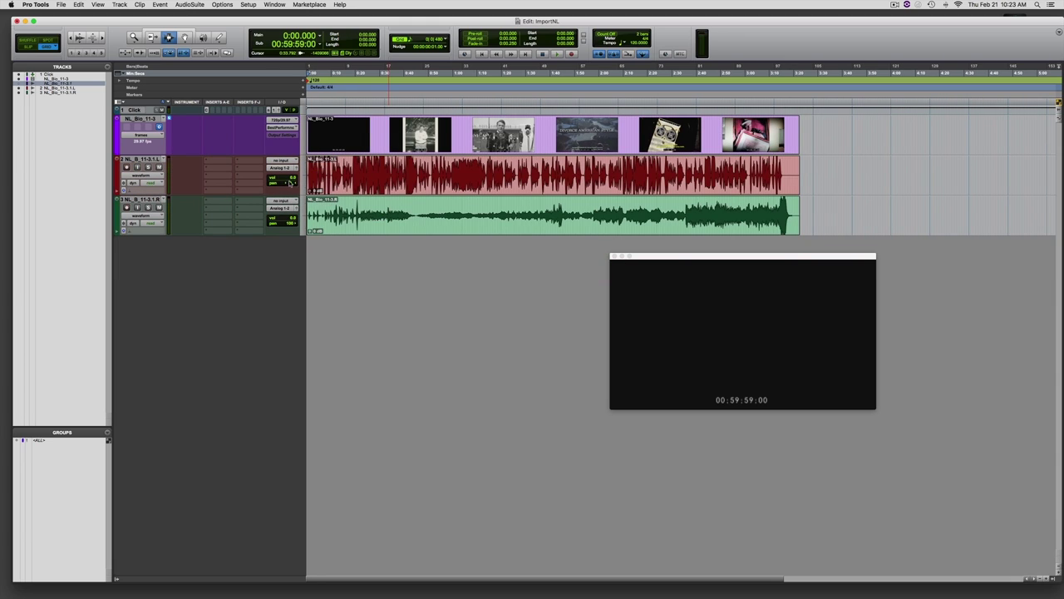
Step: Solo the NL_Bio_11-3.1.L mono track and listen to it from about the 20-second point
left_click(149, 167)
left_click(354, 172)
key("space")
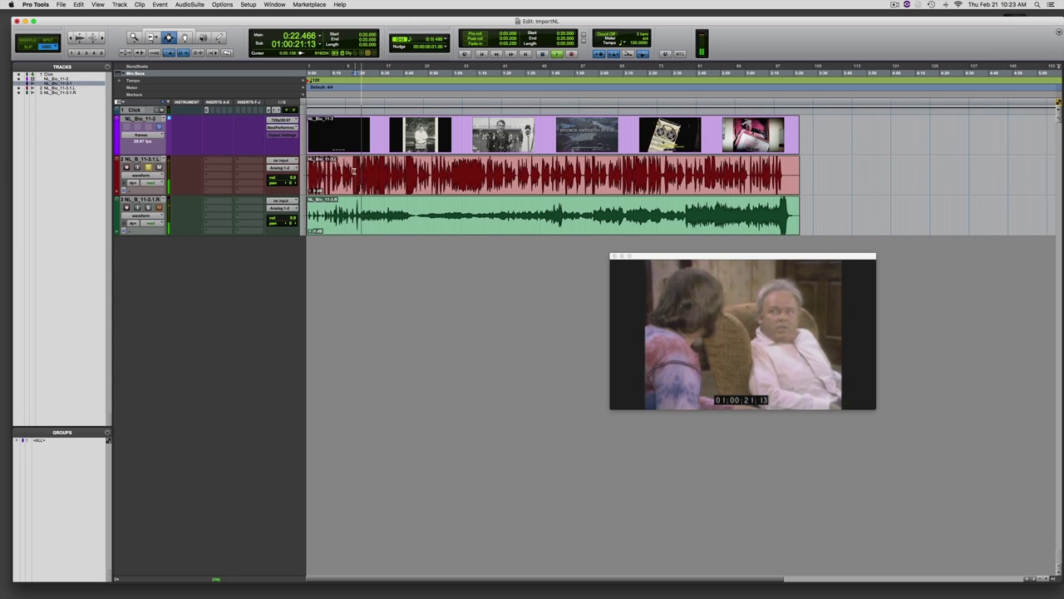
key("space")
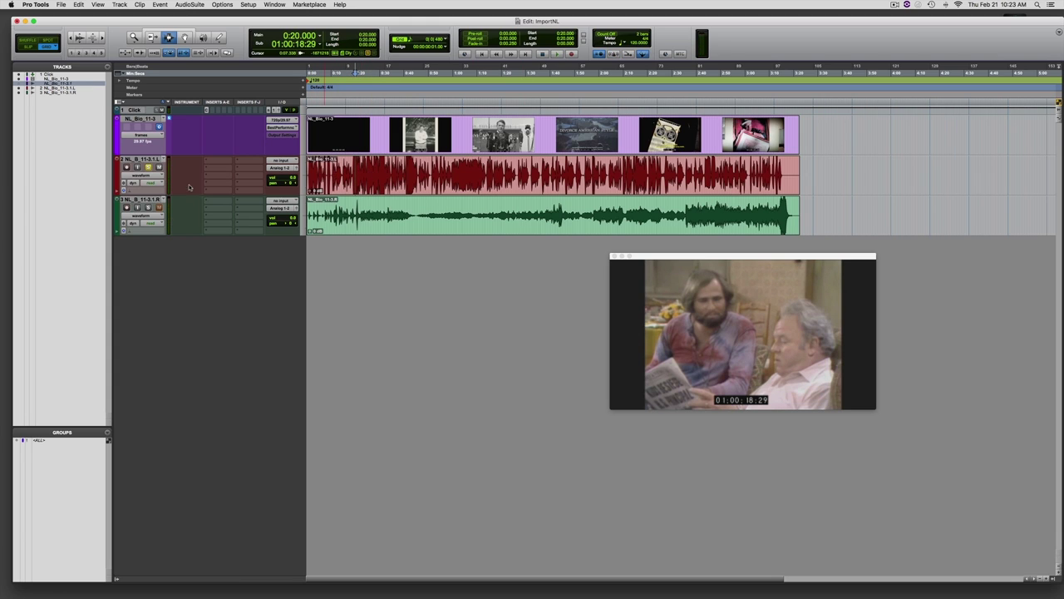
Step: Switch the solo to the NL_Bio_11-3.1.R mono track and play it from about 35.5 seconds
left_click(148, 167)
left_click(148, 207)
left_click(395, 215)
key("space")
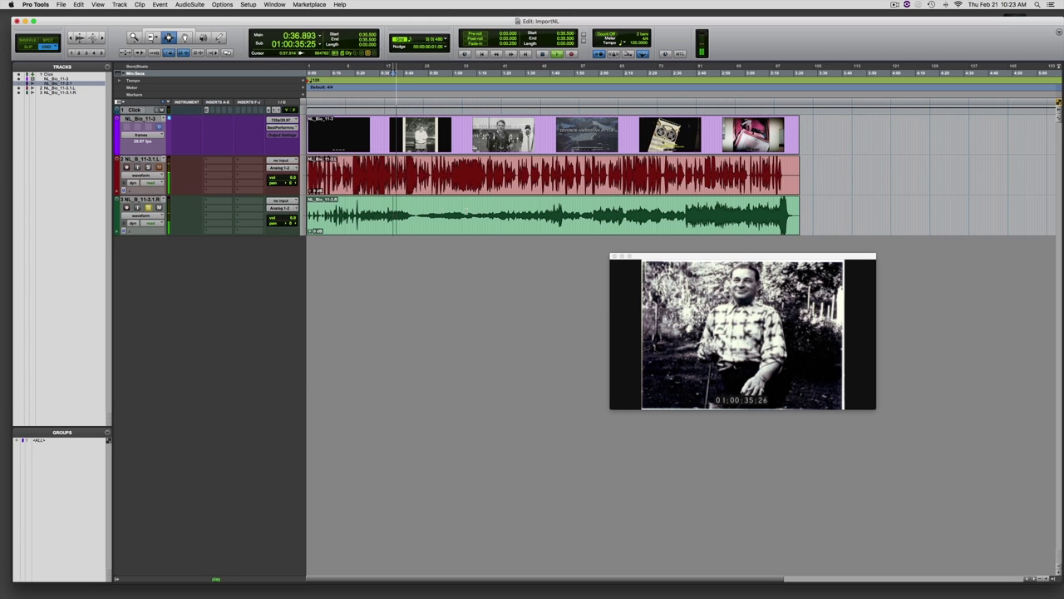
Step: Play the soloed NL_Bio_11-3.1.R track from about 1:16.5 and stop playback
left_click(492, 213)
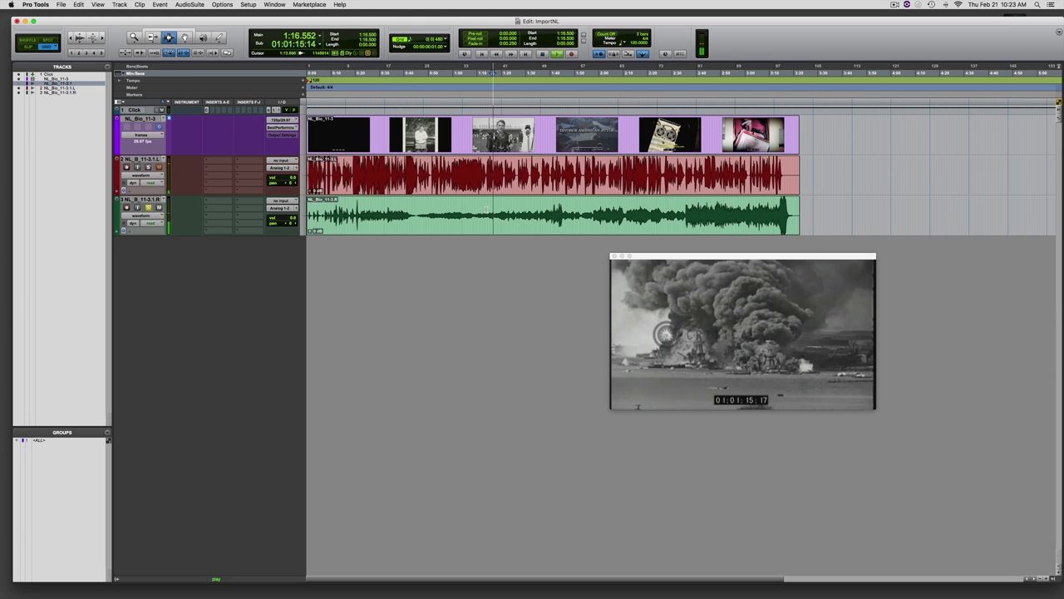
key("space")
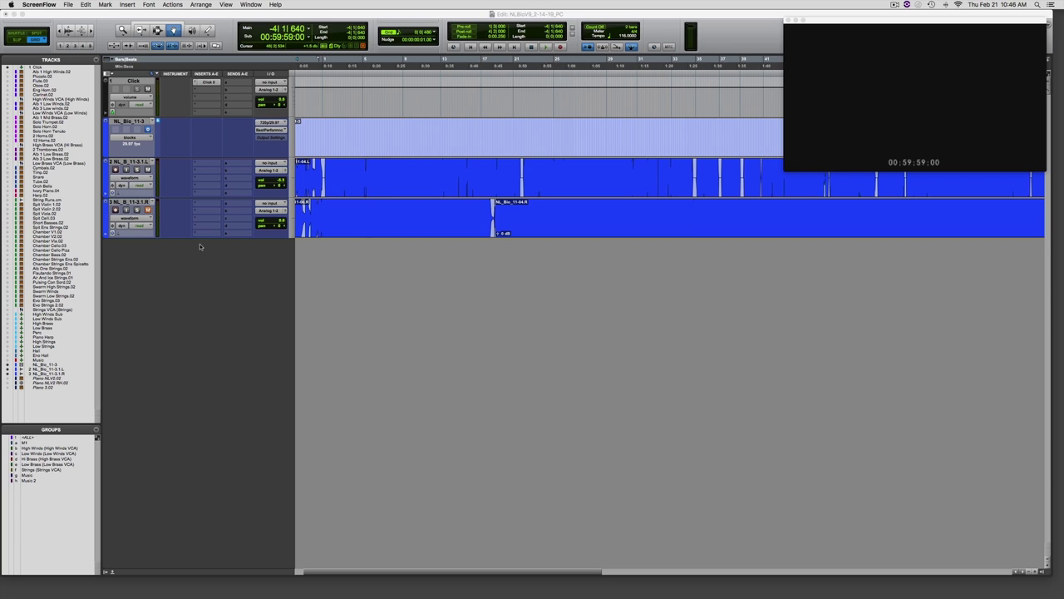
Step: Hide the sub counter under the main Bars|Beats counter in the NLBioV9_2-14-19_PC session
key("Return")
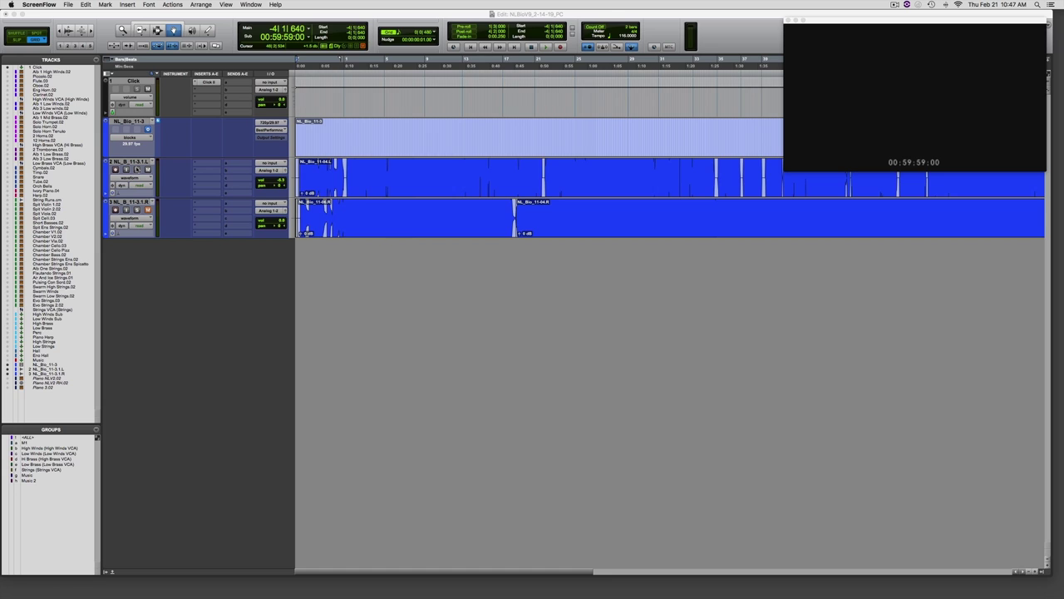
scroll(362, 133, "right", 2)
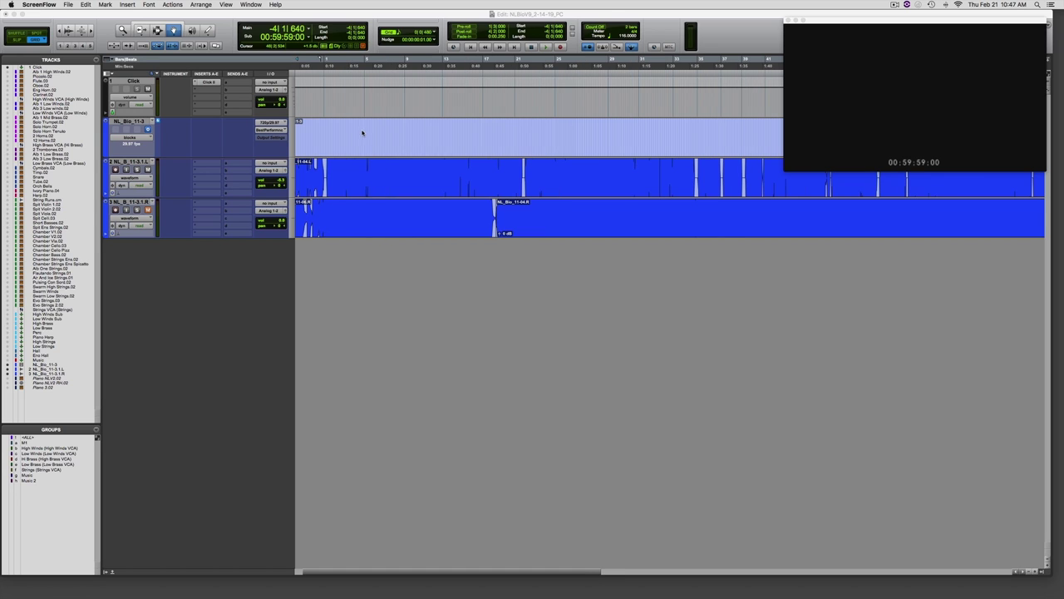
left_click(430, 15)
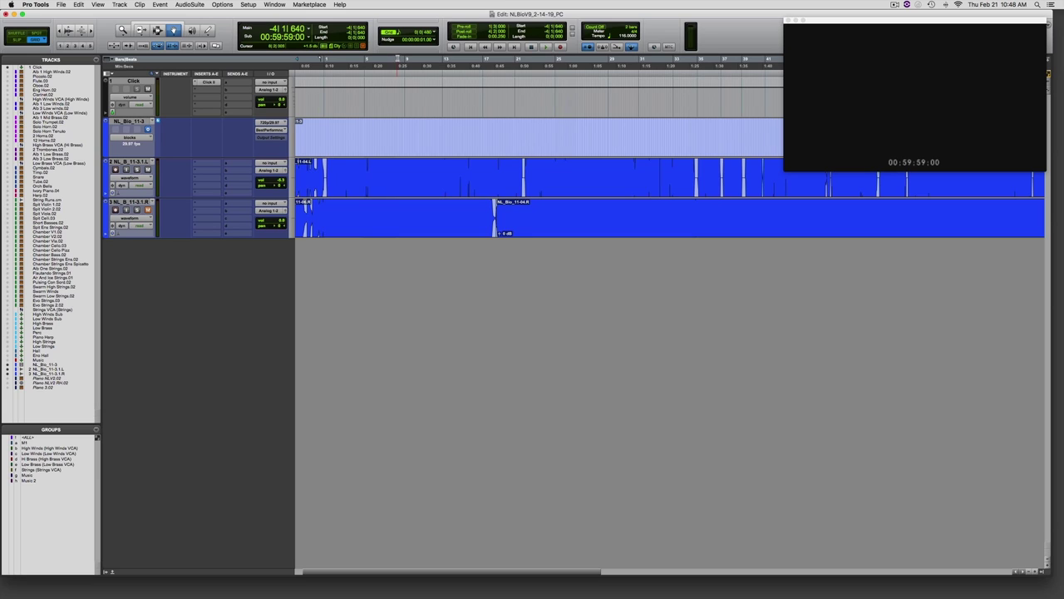
left_click(311, 31)
left_click(335, 73)
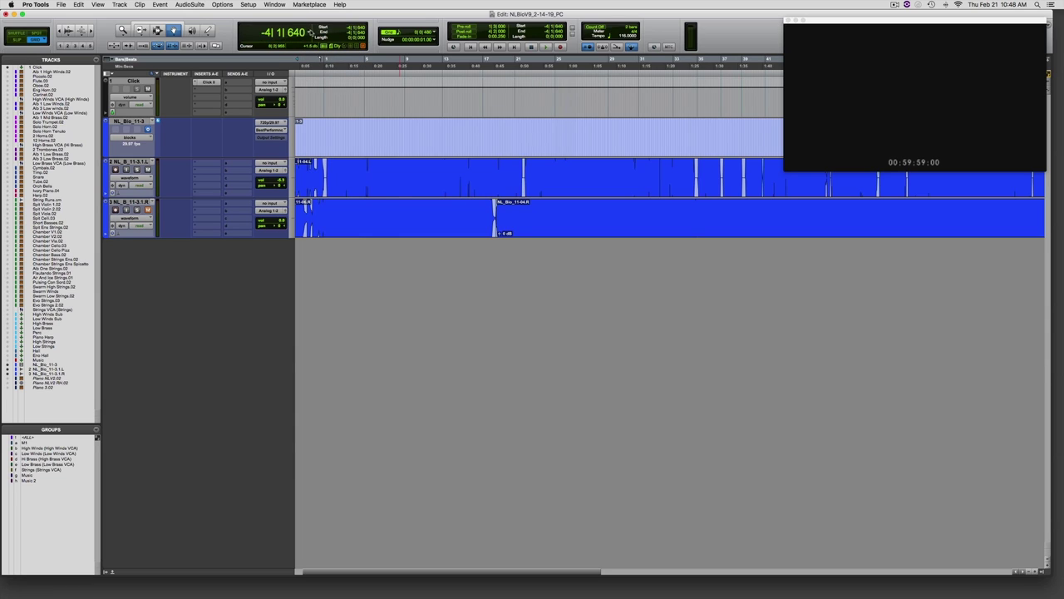
Step: Show the sub counter again and keep its time format on Timecode
left_click(310, 33)
left_click(324, 34)
left_click(309, 33)
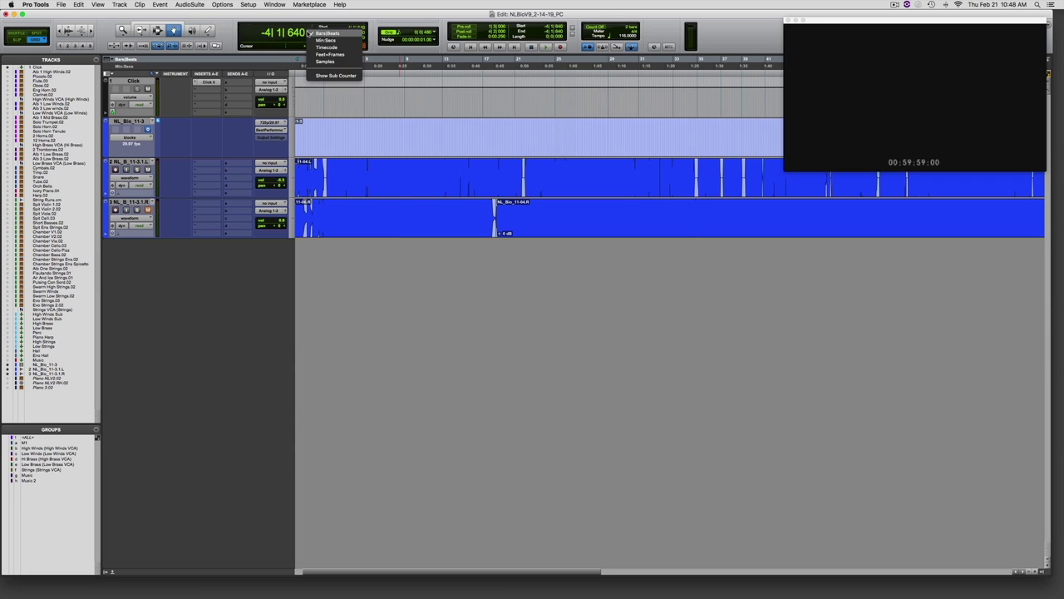
left_click(329, 74)
left_click(310, 37)
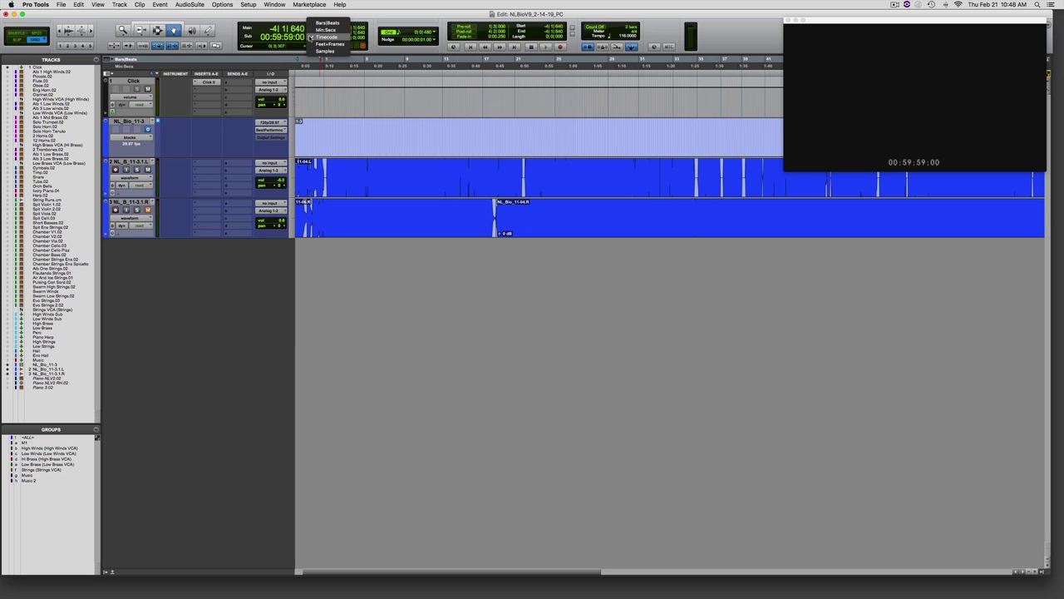
key("Escape")
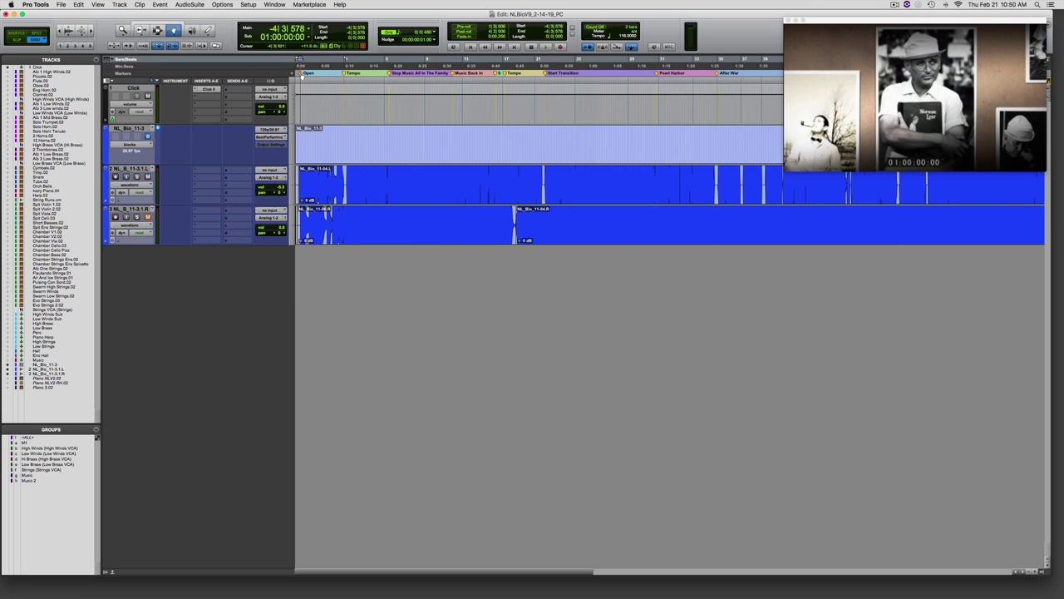
Step: Open the settings of the marker named Open, choose Absolute as its reference, and confirm
double_click(302, 73)
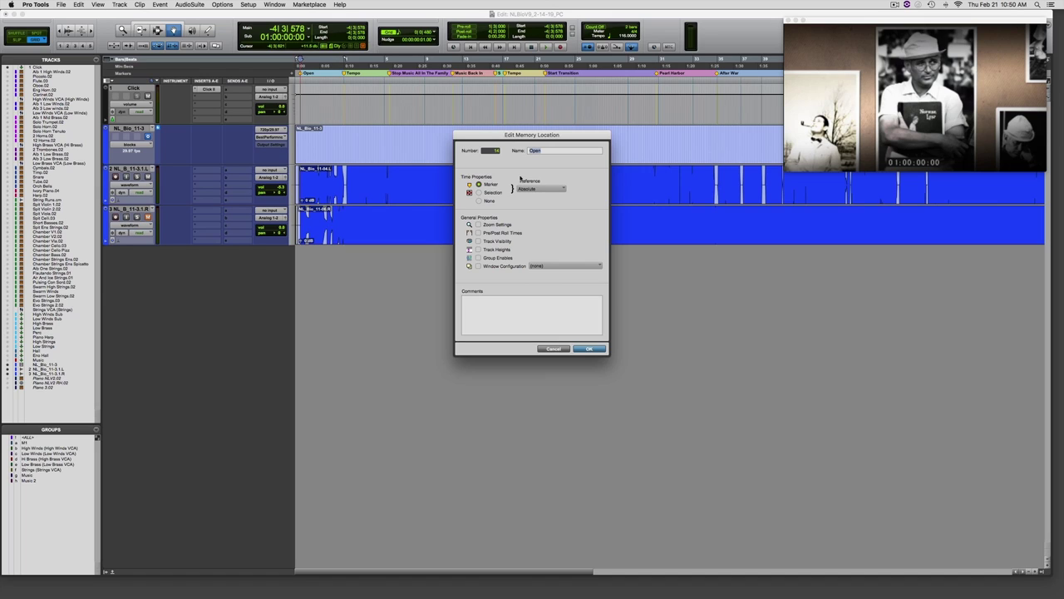
left_click(524, 189)
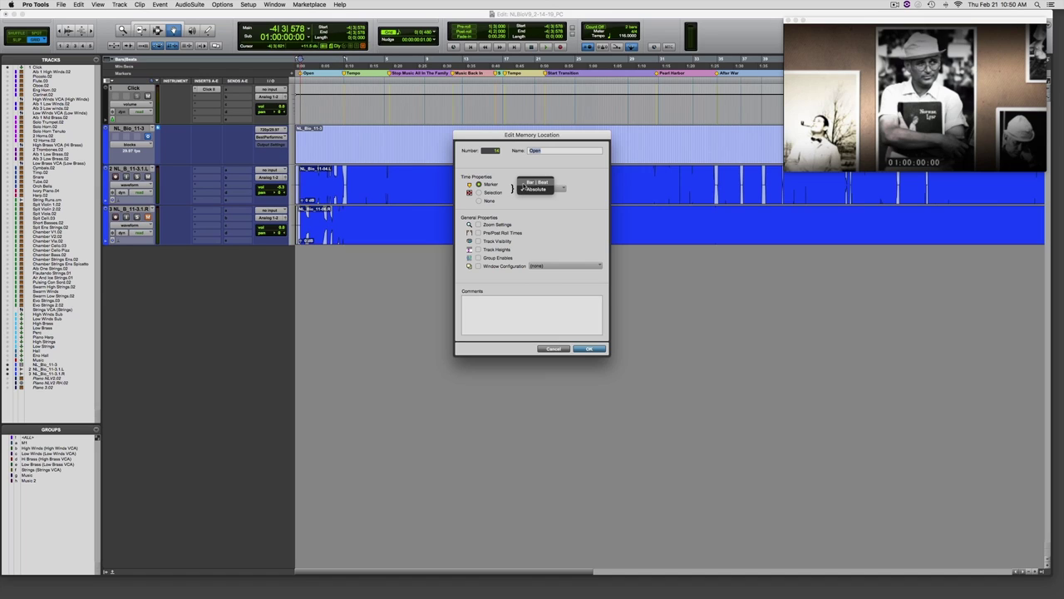
left_click(537, 190)
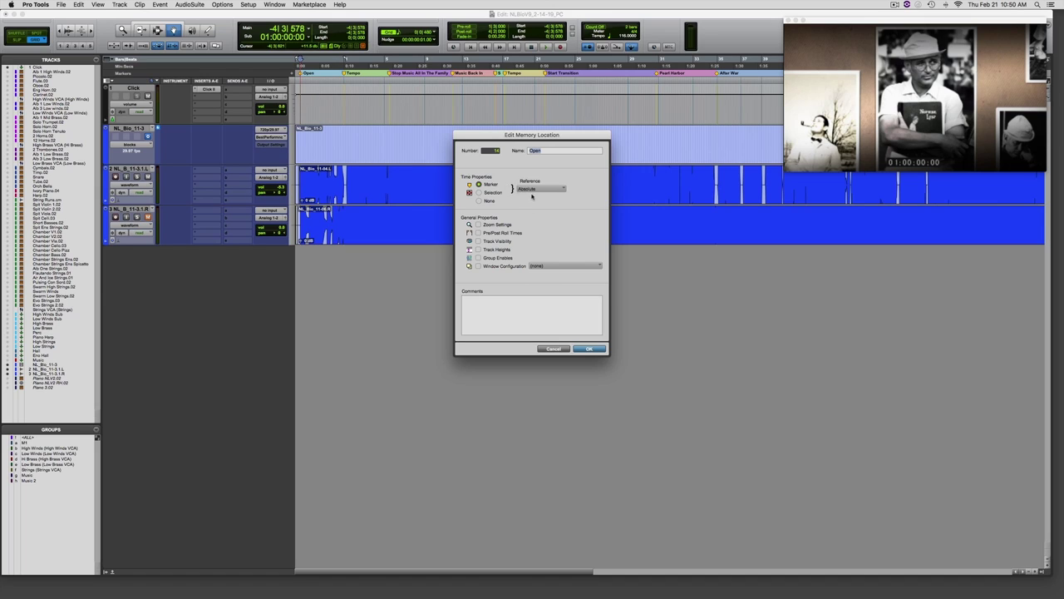
left_click(587, 349)
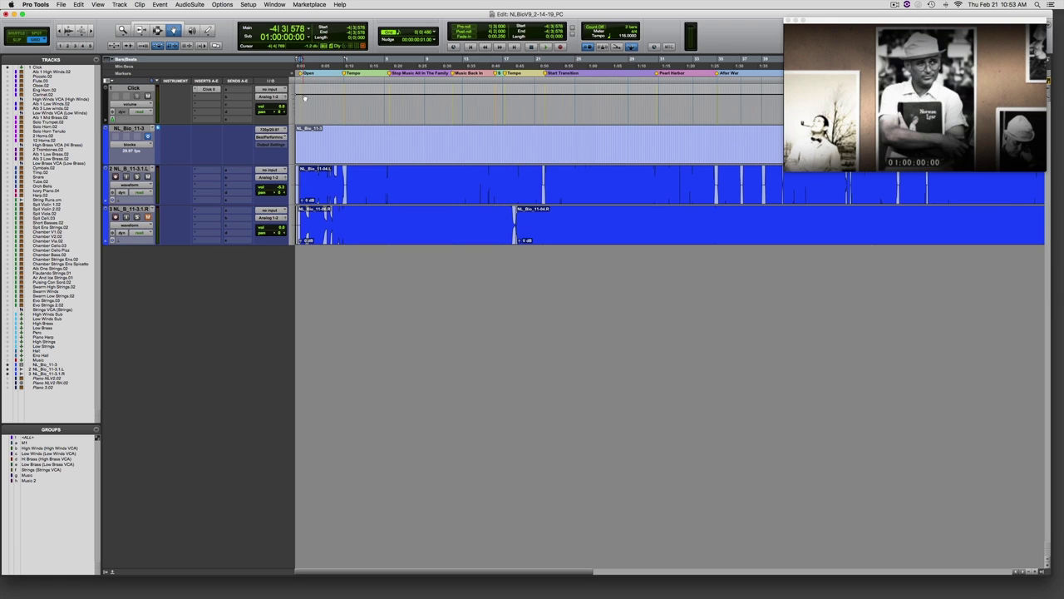
Step: Locate the first Tempo marker and the Stop Music All In The Family marker to check the picture at each
key("super+bracketright")
key("super+bracketright")
key("super+bracketright")
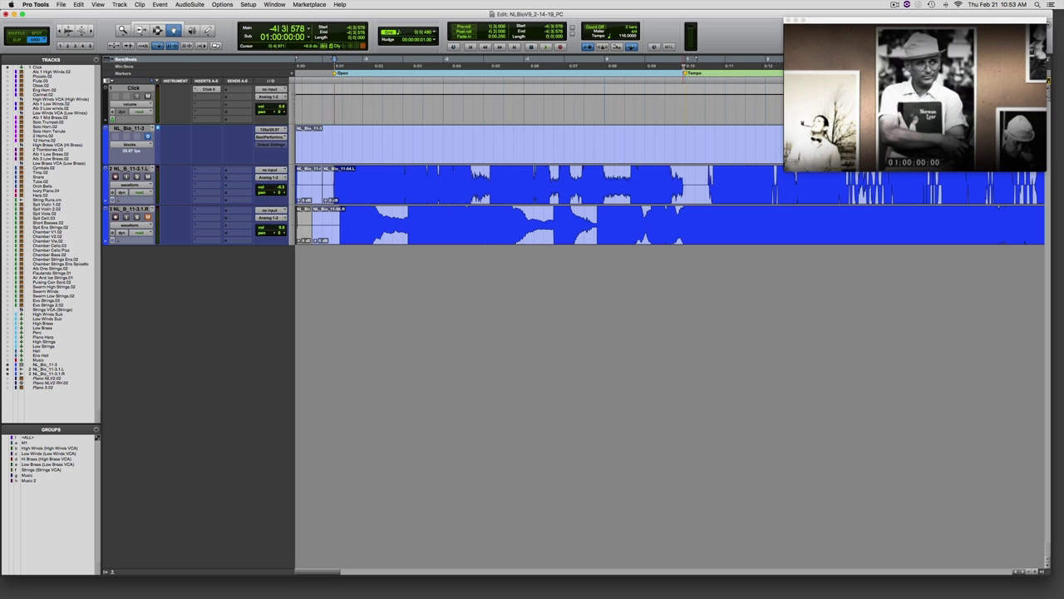
left_click(685, 74)
scroll(666, 183, "right", 5)
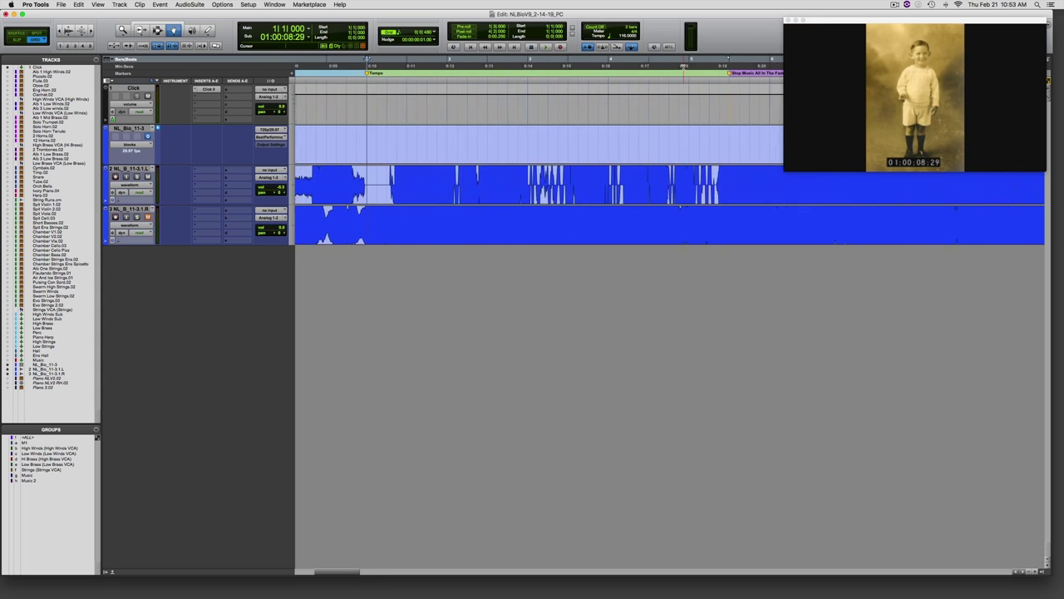
left_click(678, 74)
scroll(665, 183, "right", 4)
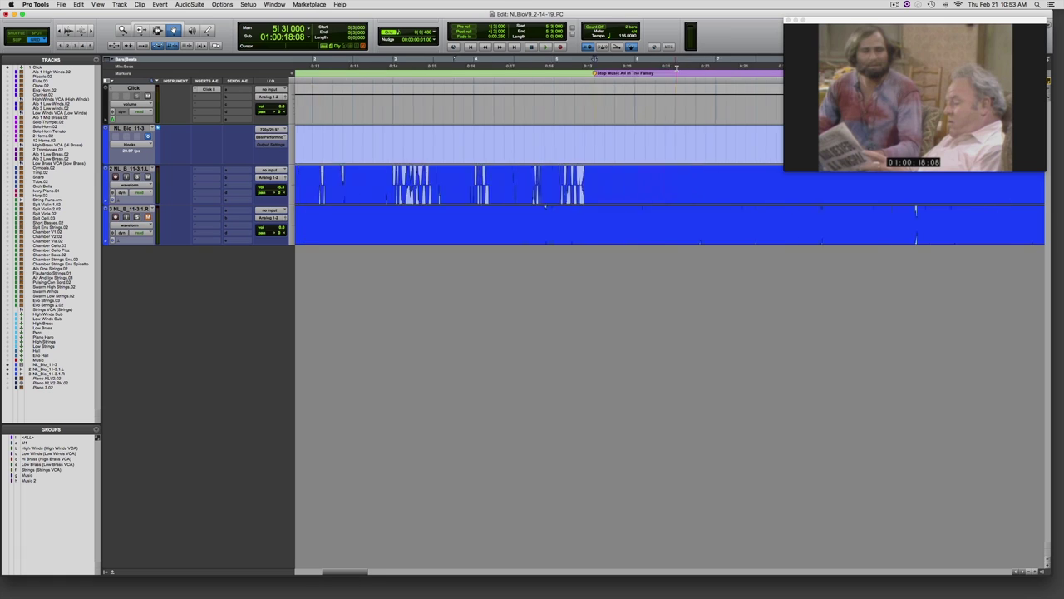
Step: Locate the Music Back In, Stop Again and second Tempo markers to check the picture at each
scroll(677, 68, "right", 5)
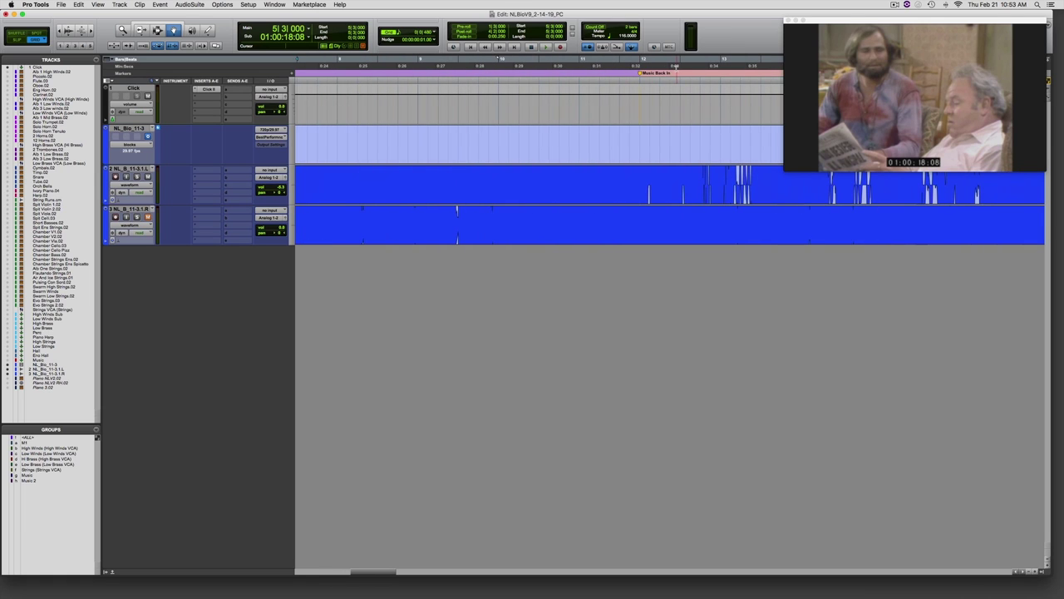
left_click(642, 72)
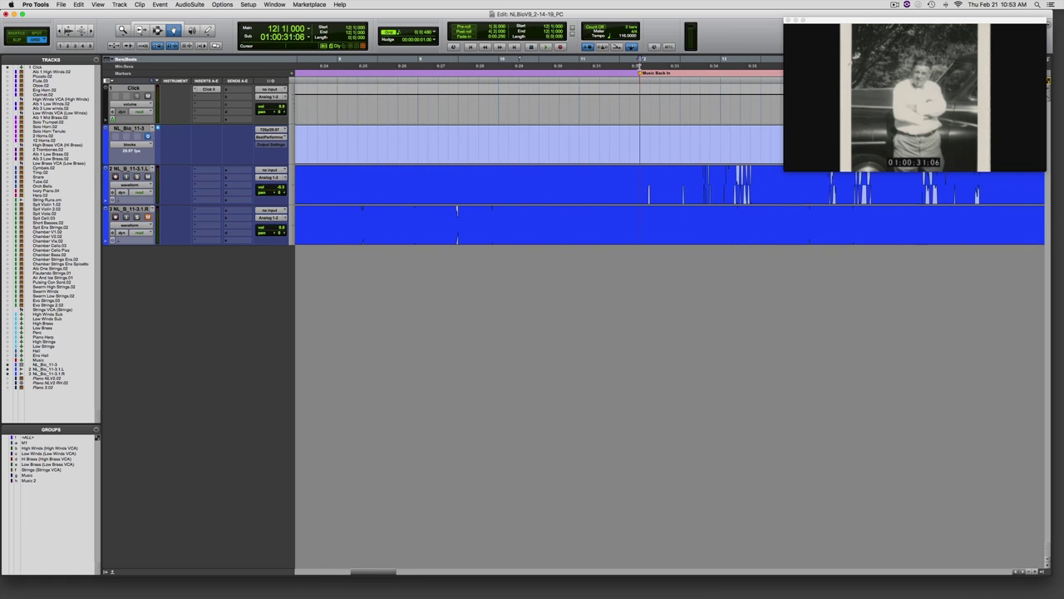
scroll(641, 66, "right", 7)
left_click(602, 72)
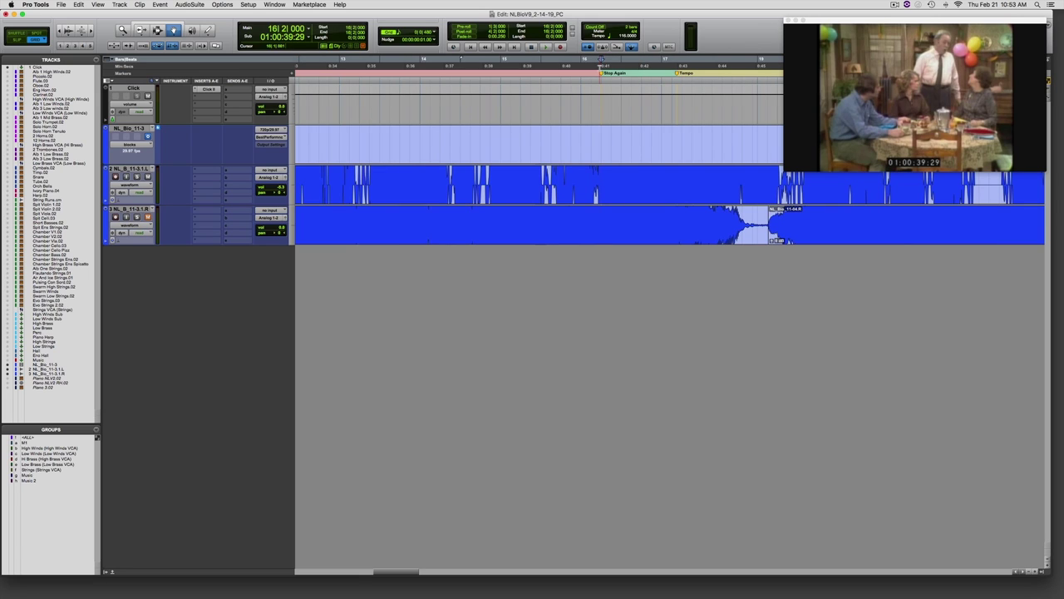
left_click(678, 64)
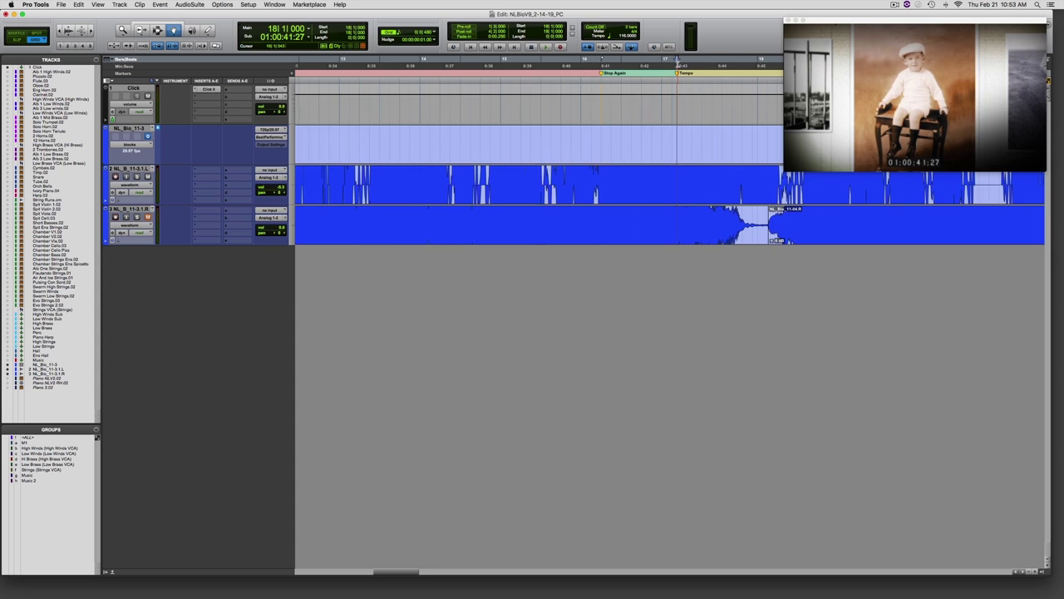
Step: Locate the Start Transition, Pearl Harbor and After War markers to check the picture at each
scroll(677, 65, "right", 8)
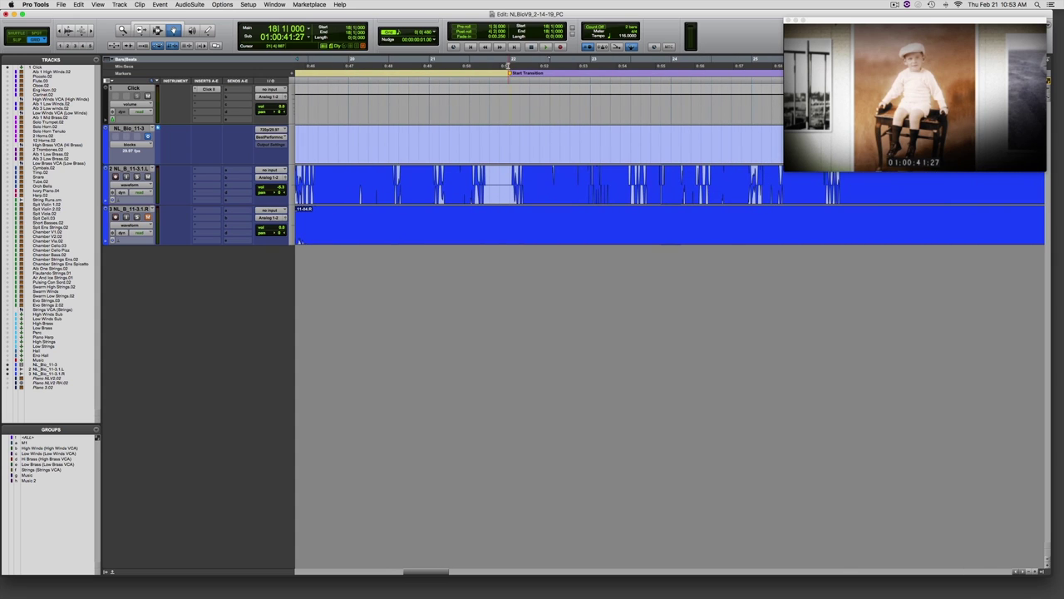
left_click(508, 66)
scroll(509, 66, "right", 7)
scroll(509, 66, "right", 8)
left_click(607, 72)
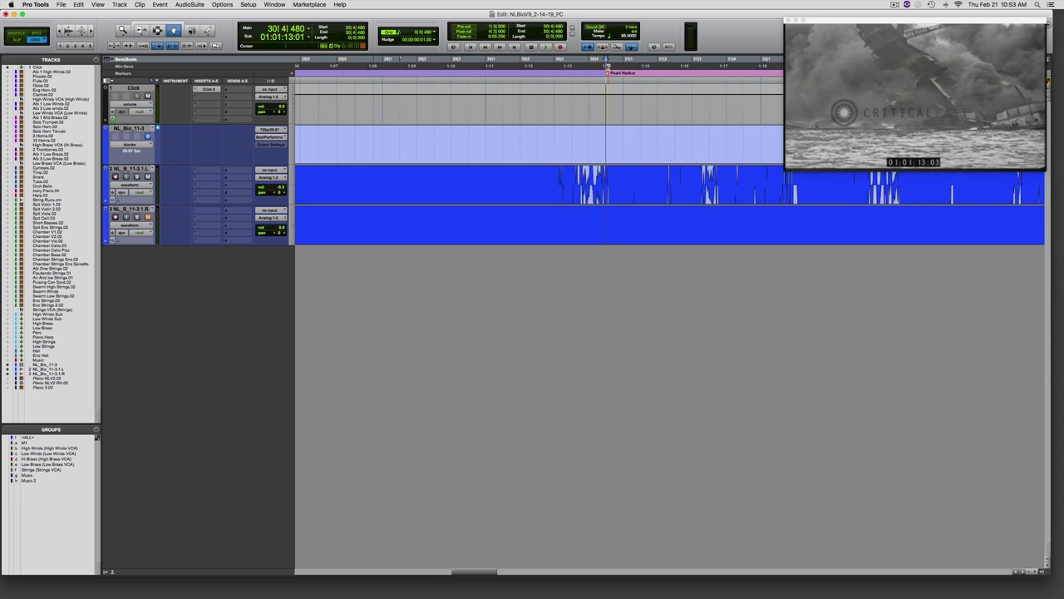
scroll(608, 66, "right", 8)
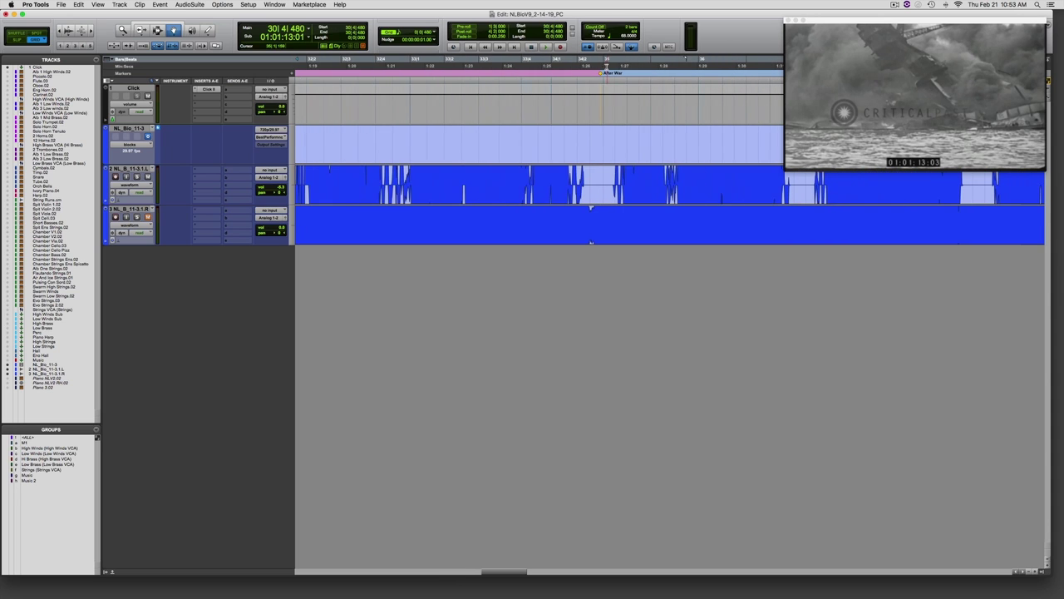
left_click(601, 72)
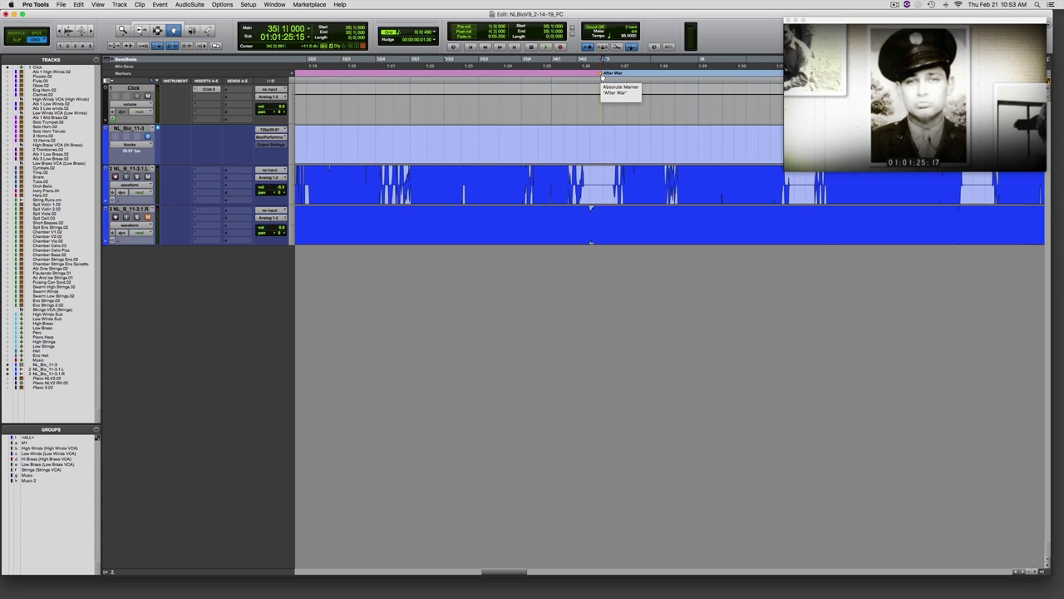
key("super+bracketleft")
key("super+bracketleft")
key("super+bracketleft")
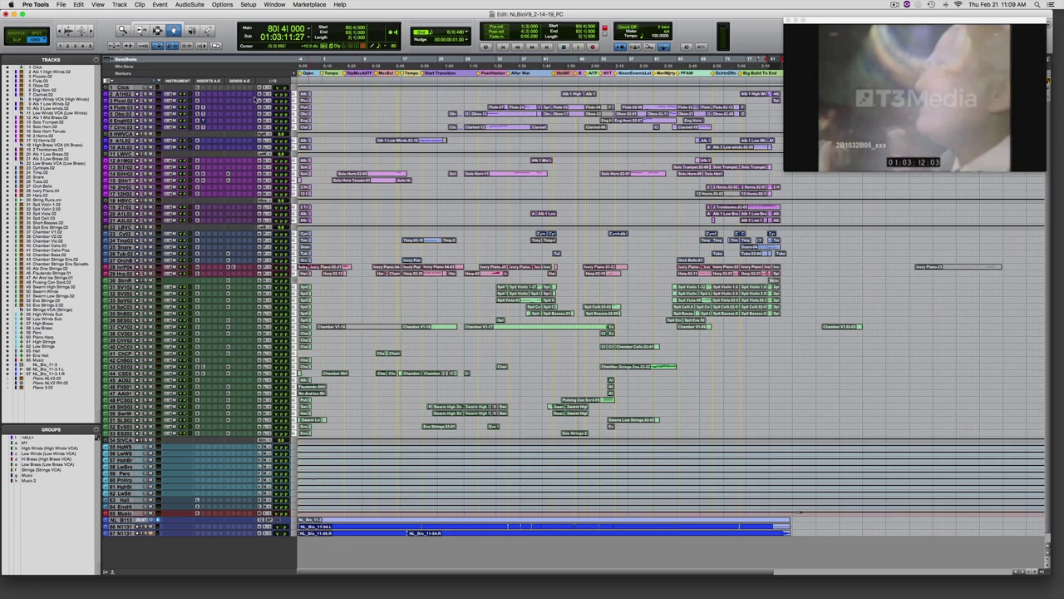
Step: Enlarge the height of all tracks, then select and record-enable the Alb 1 High Winds.02 track to audition it
scroll(243, 109, "right", 2)
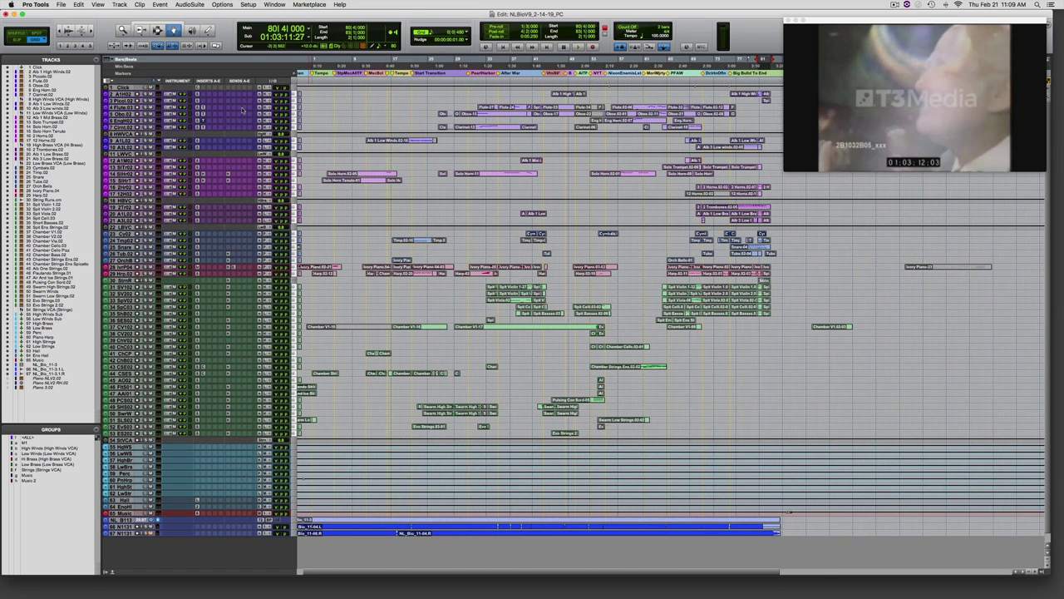
scroll(242, 109, "up", 5)
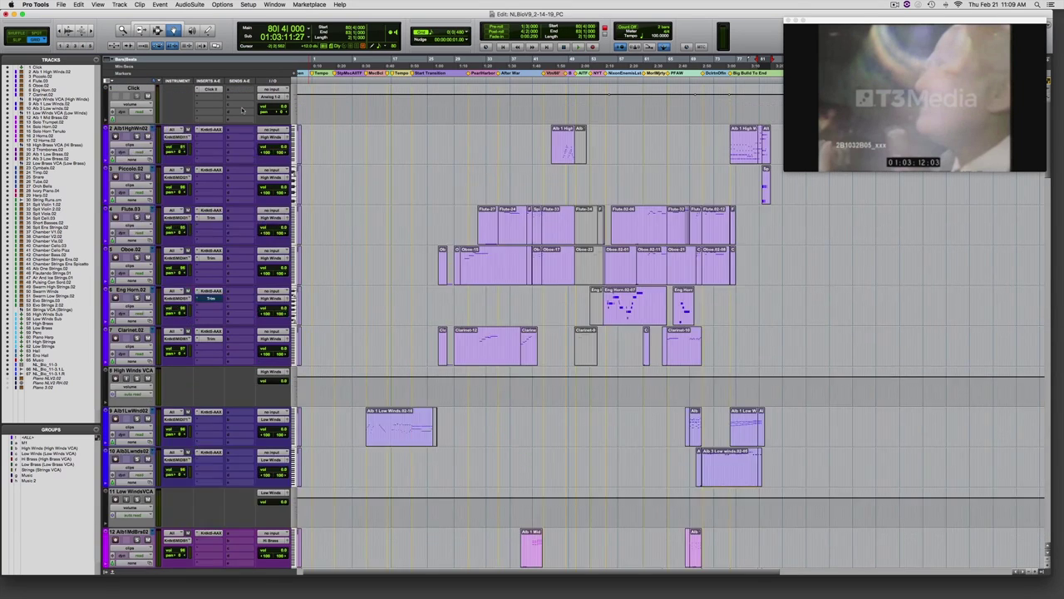
scroll(243, 109, "down", 5)
scroll(243, 109, "up", 5)
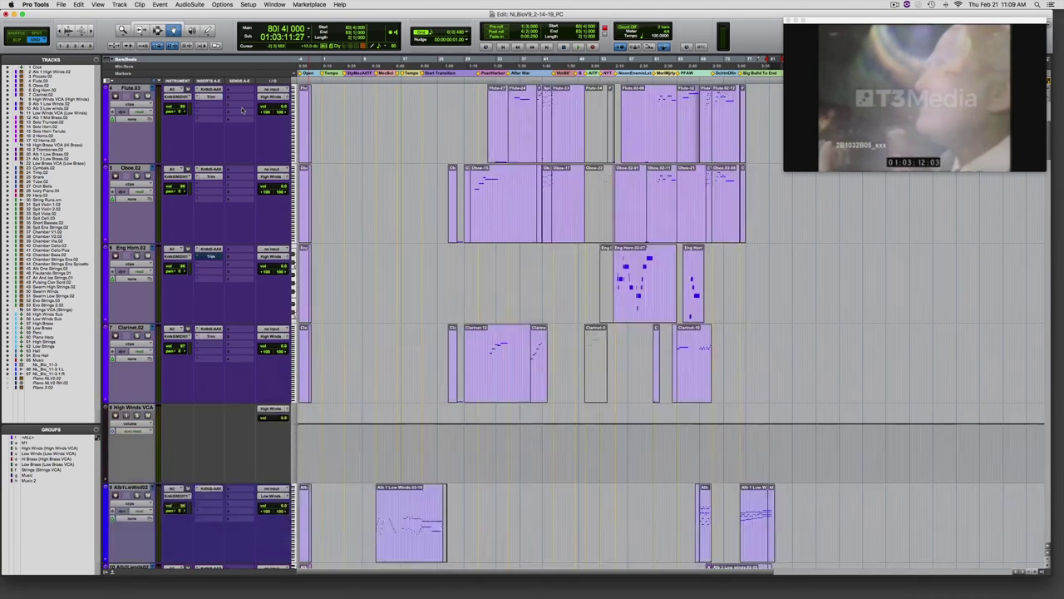
left_click(130, 168)
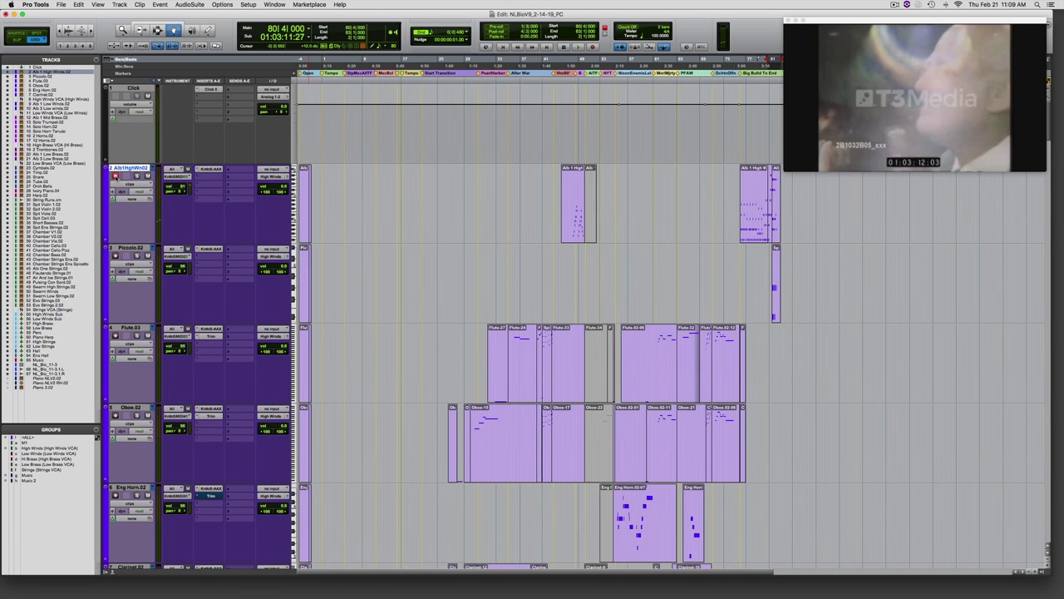
left_click(115, 177)
Step: Audition the Eng Horn.02, Clarinet.02 and Alb 3 Low winds.02 instruments by record-enabling each track in turn
scroll(116, 374, "right", 2)
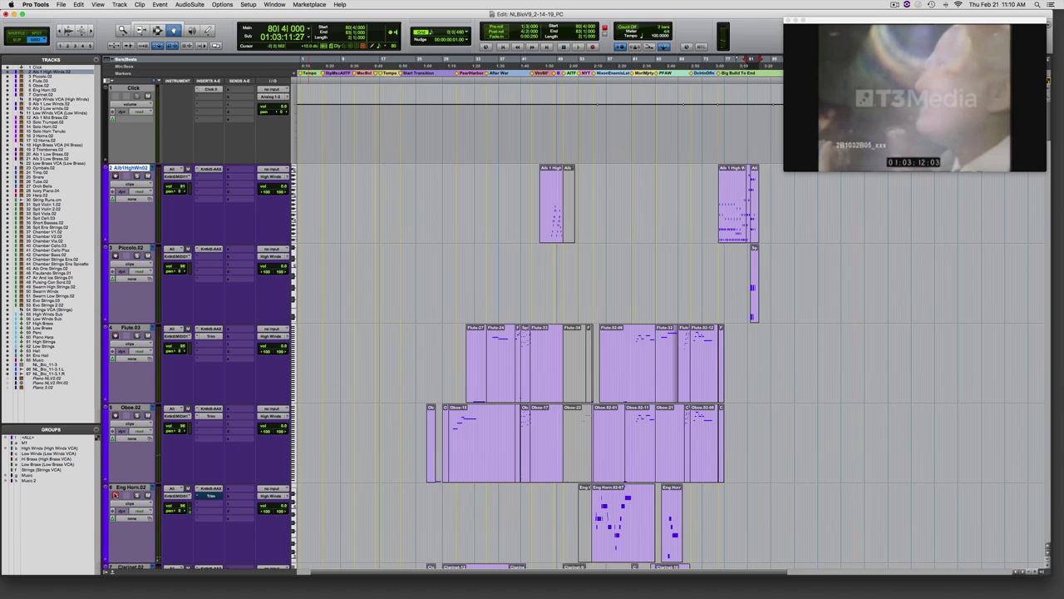
left_click(114, 494)
scroll(115, 495, "down", 5)
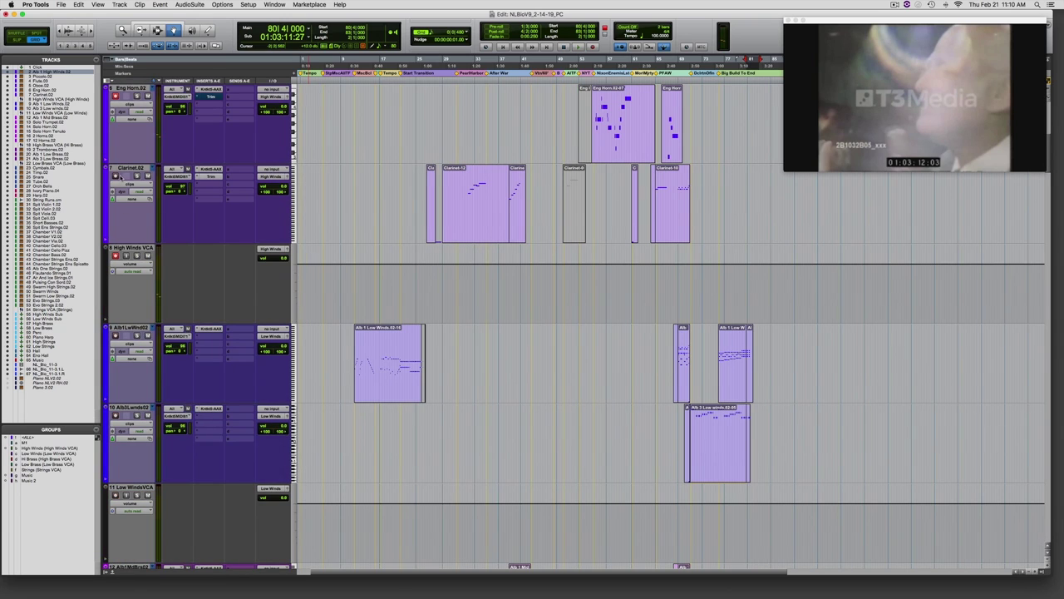
left_click(115, 176)
scroll(115, 335, "right", 1)
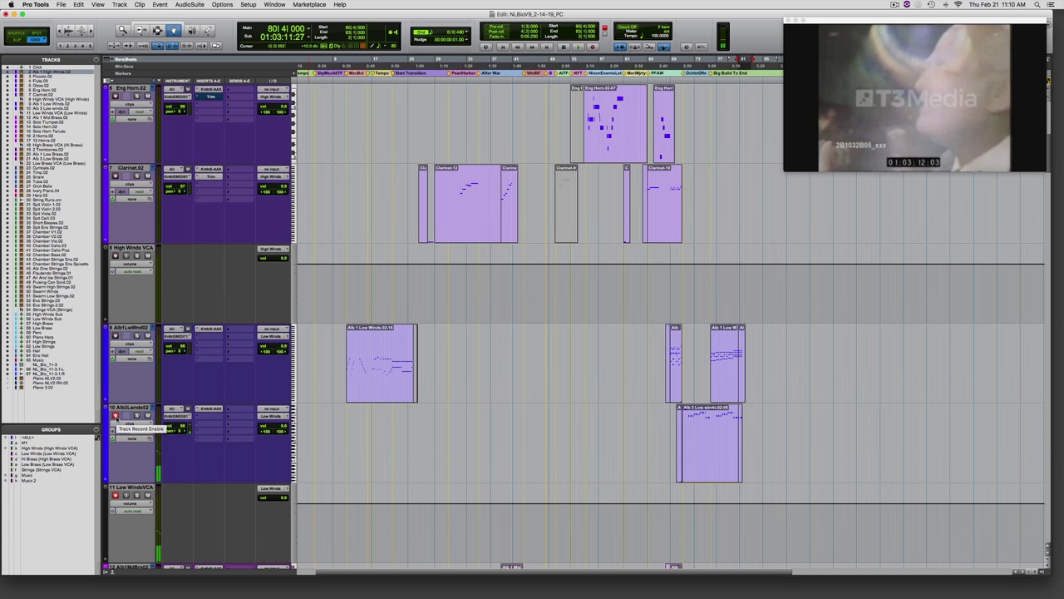
Step: Audition the Solo Horn Tenuto, 2 Horns.02 and 12 Horns.02 instruments by record-enabling each track in turn
scroll(115, 415, "down", 4)
scroll(118, 256, "down", 4)
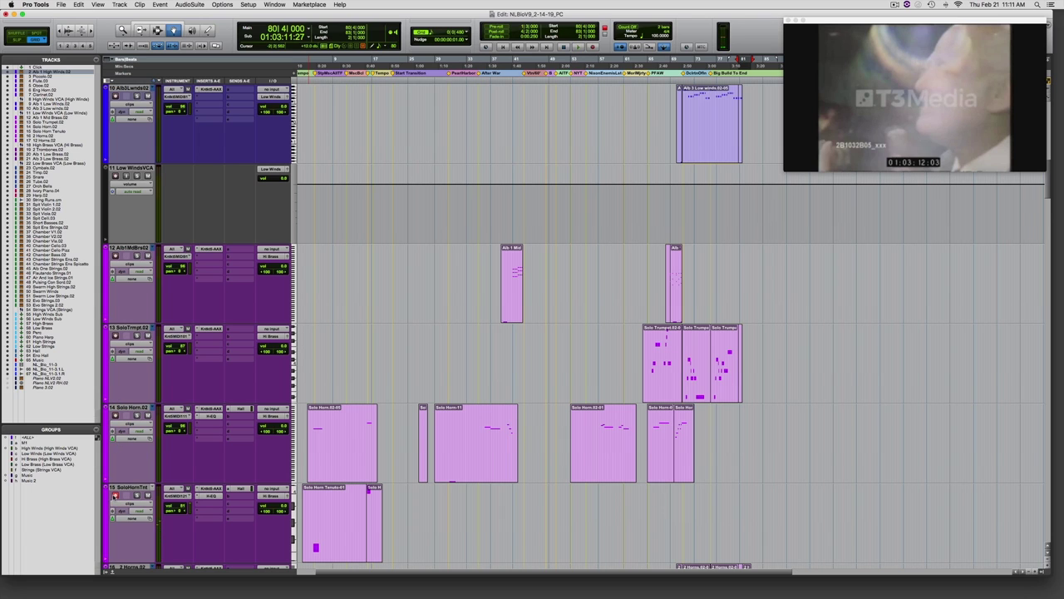
scroll(114, 494, "down", 3)
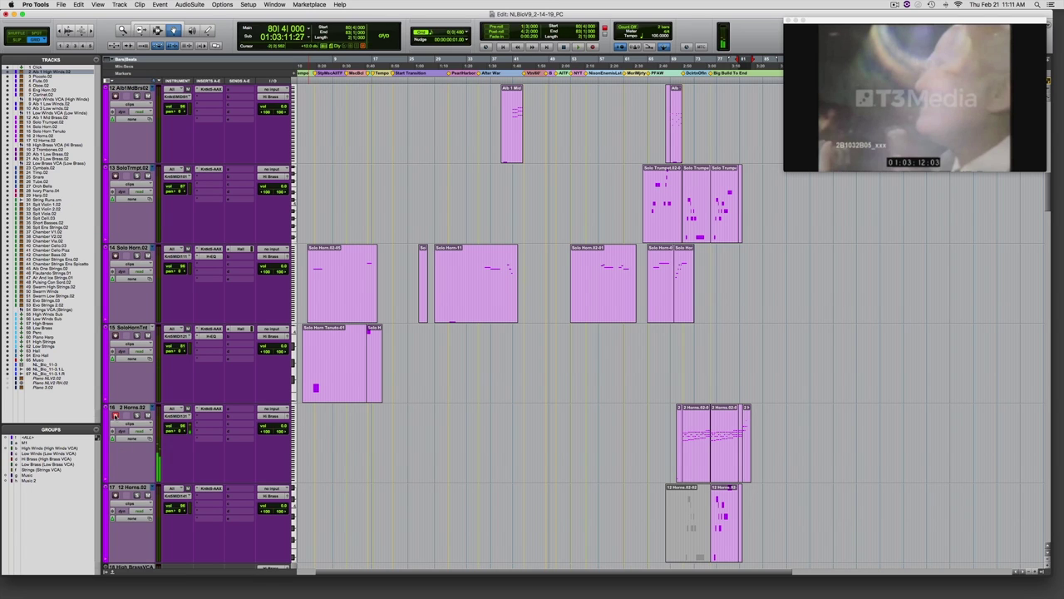
left_click(114, 415)
scroll(115, 415, "down", 2)
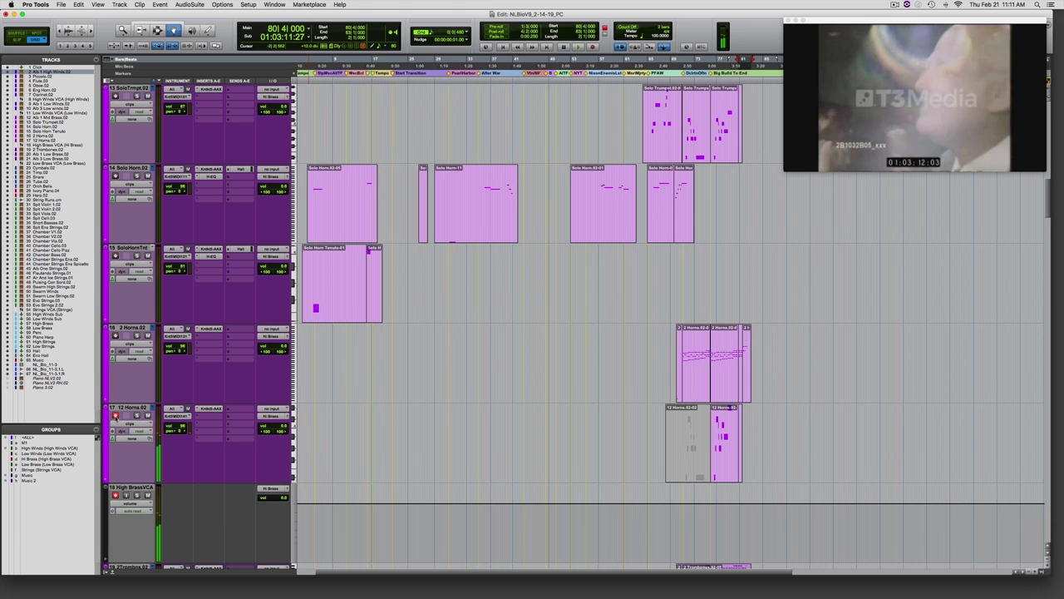
Step: Audition the 2 Trombones.02, Alb 1 Low Brass.02 and Alb 3 Low Brass.02 instruments by record-enabling each track in turn
scroll(114, 415, "down", 4)
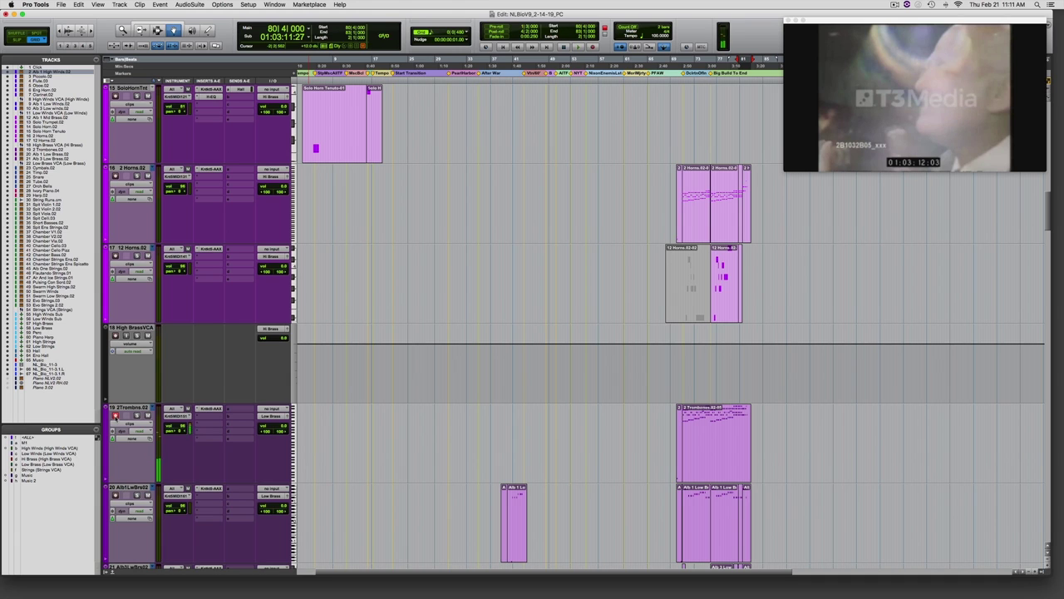
scroll(117, 434, "down", 2)
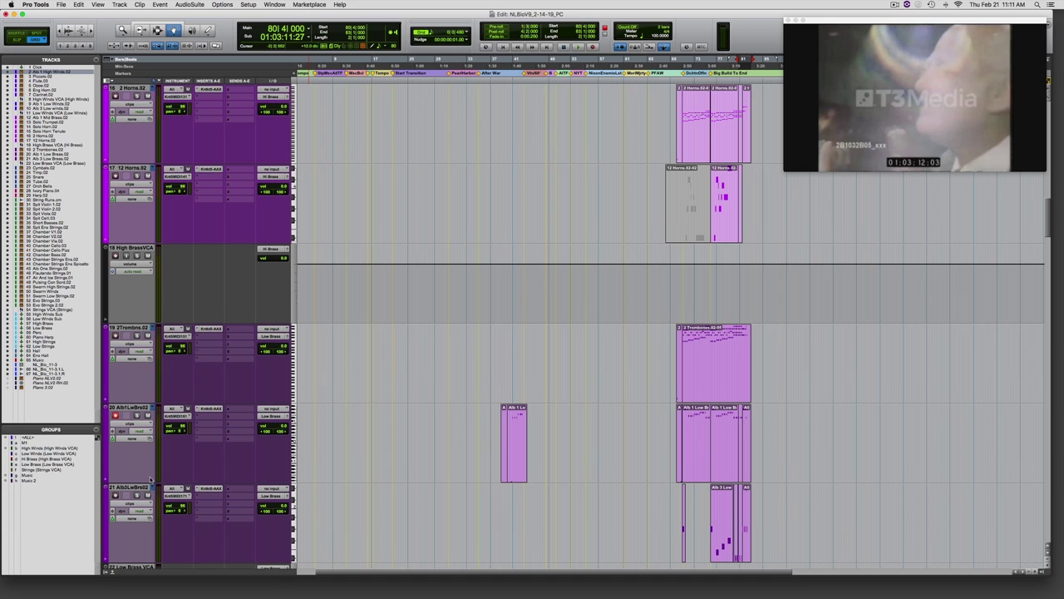
scroll(151, 478, "right", 1)
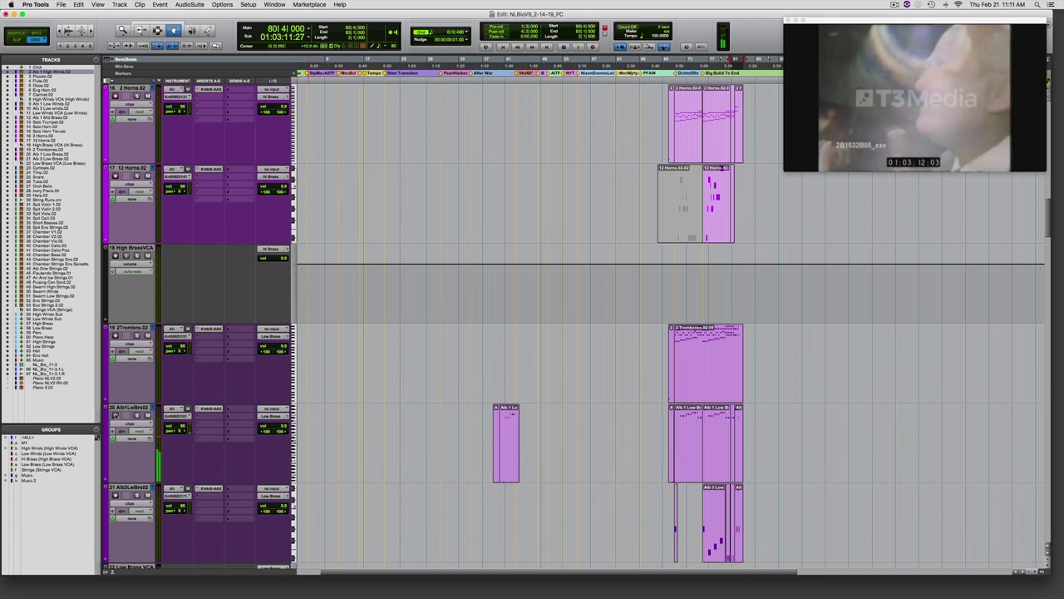
scroll(158, 476, "up", 2)
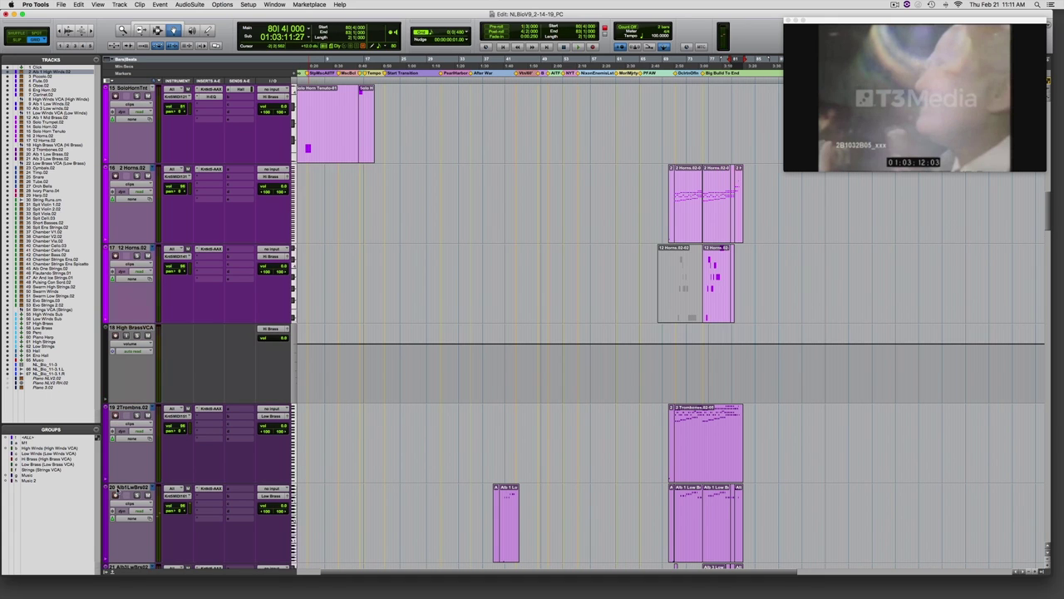
scroll(118, 488, "down", 2)
scroll(117, 492, "right", 5)
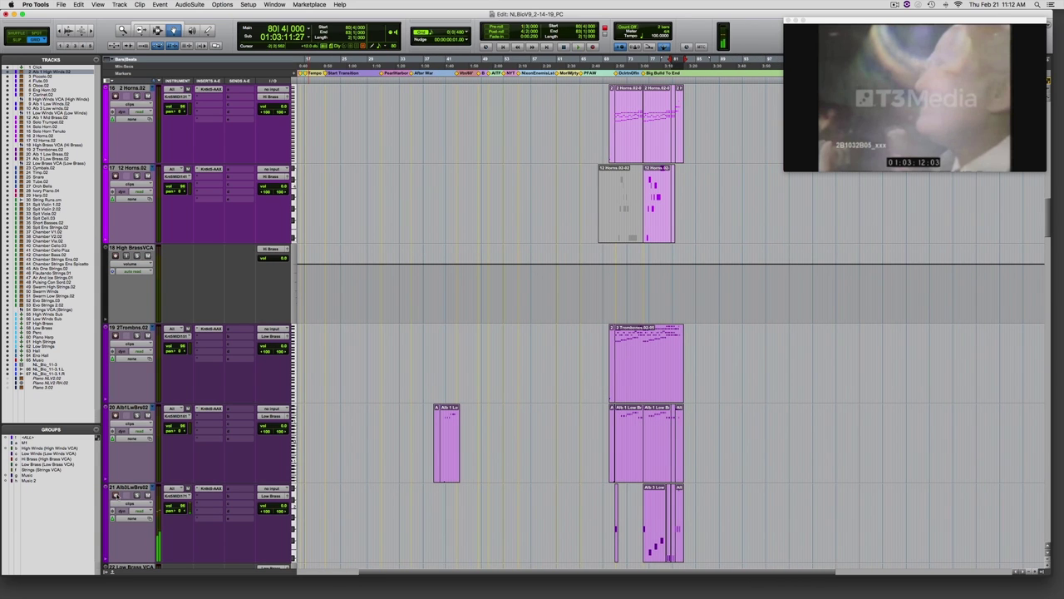
Step: Audition the Cymbals.02 and Snare percussion instruments by record-enabling each track in turn
scroll(577, 323, "down", 2)
scroll(577, 323, "left", 2)
scroll(117, 494, "down", 6)
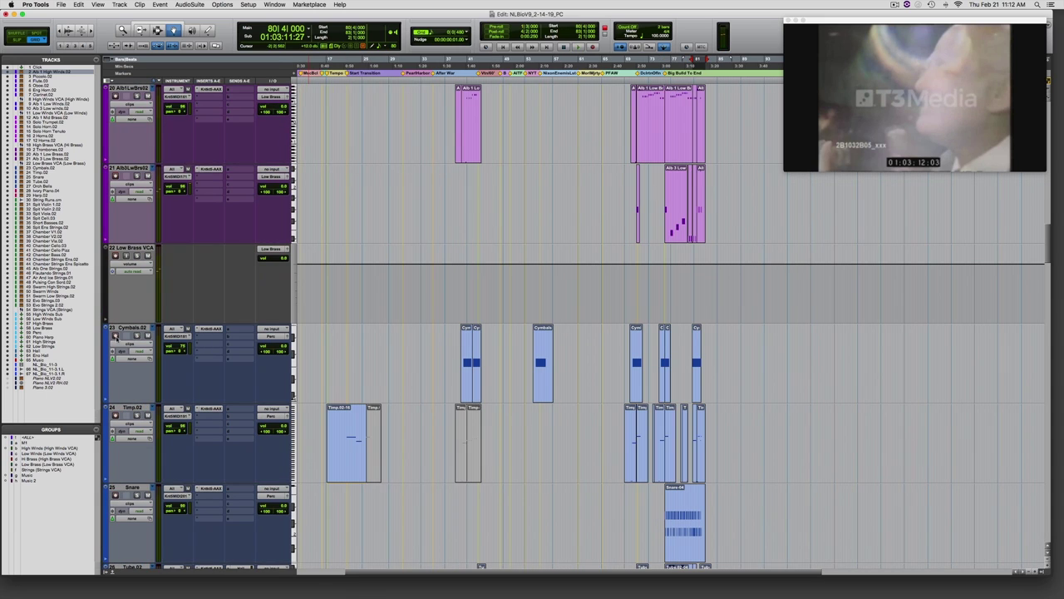
left_click(116, 336)
left_click(116, 495)
left_click(116, 496)
Step: Solo the String Runs audio track, play it back from bar 80 against picture, and take it out of solo
scroll(116, 497, "down", 10)
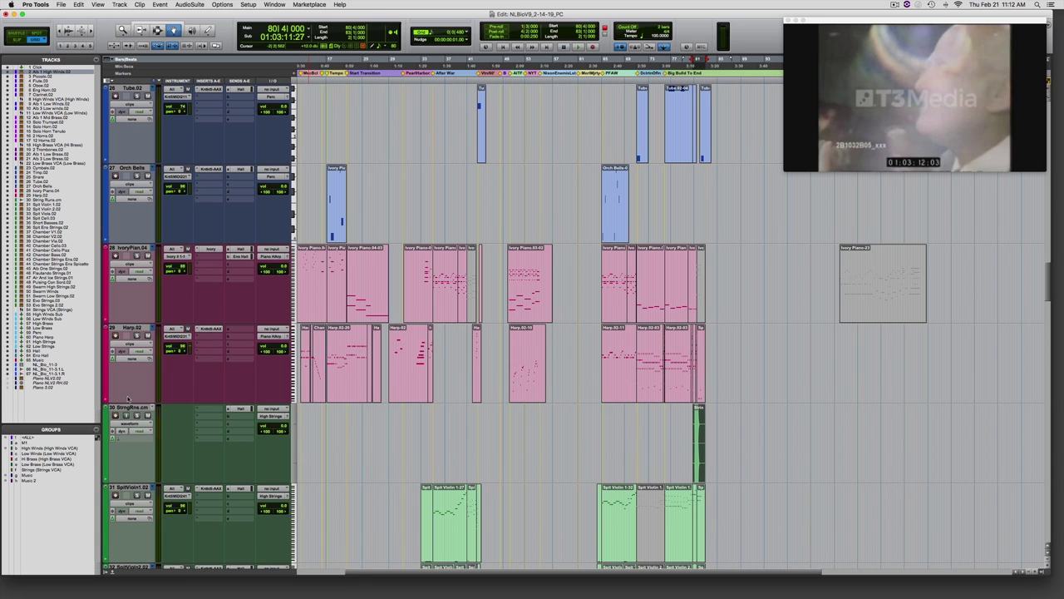
scroll(126, 399, "right", 2)
scroll(127, 399, "down", 2)
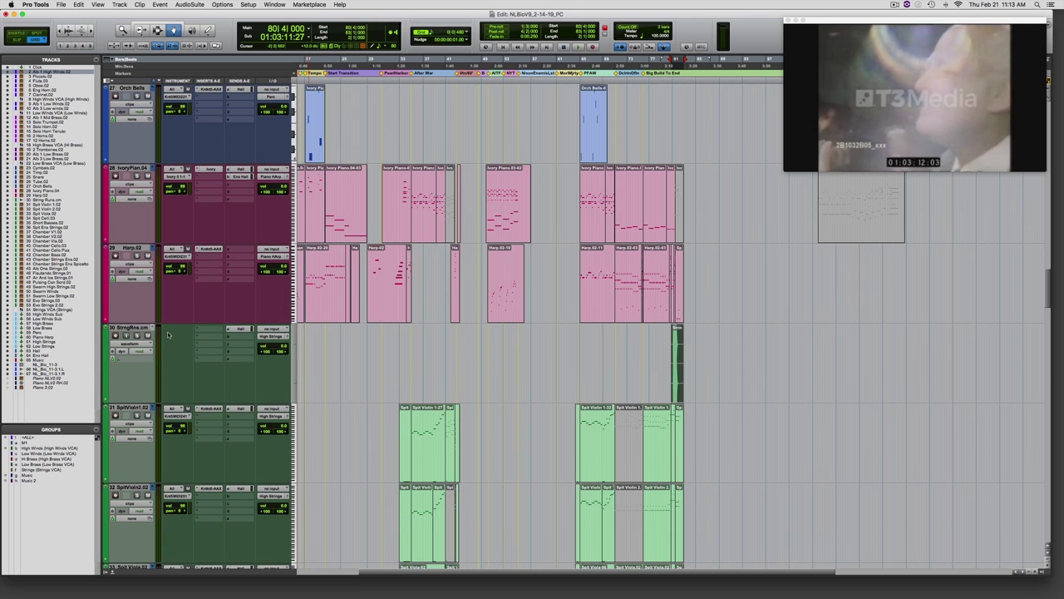
left_click(137, 335)
key("space")
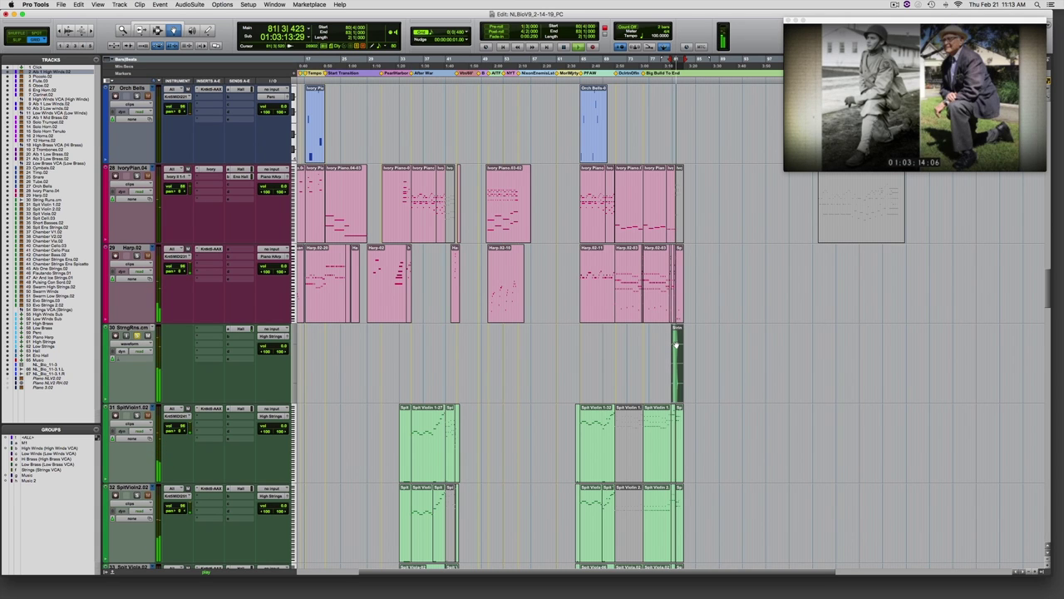
key("space")
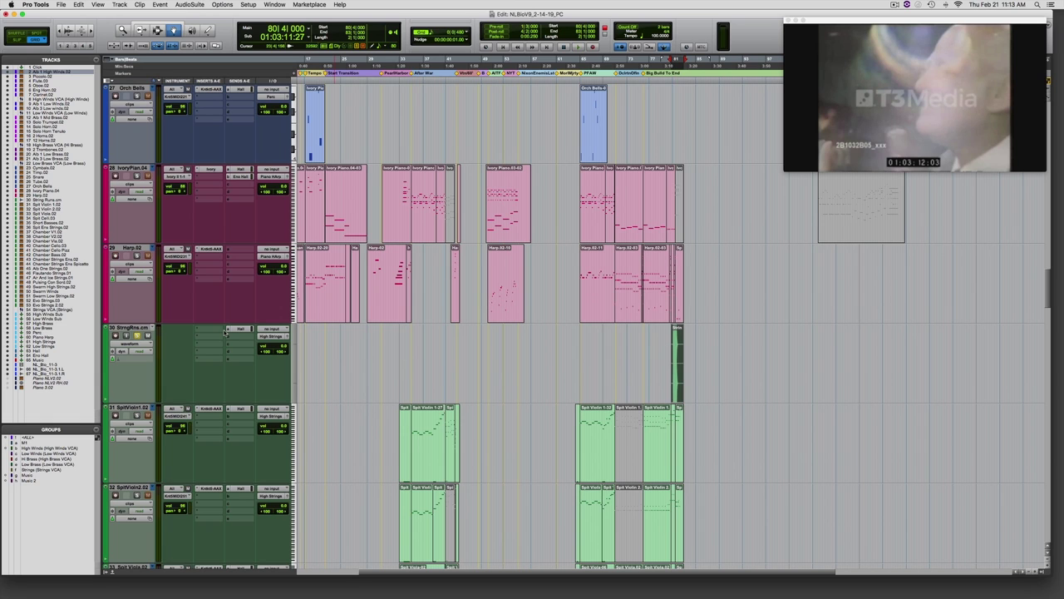
left_click(137, 336)
Step: Audition the Spit string section from Spit Violin 2.02 through Short Basses.02 and Spit Ens Strings.02 by record-enabling the tracks
scroll(116, 335, "down", 2)
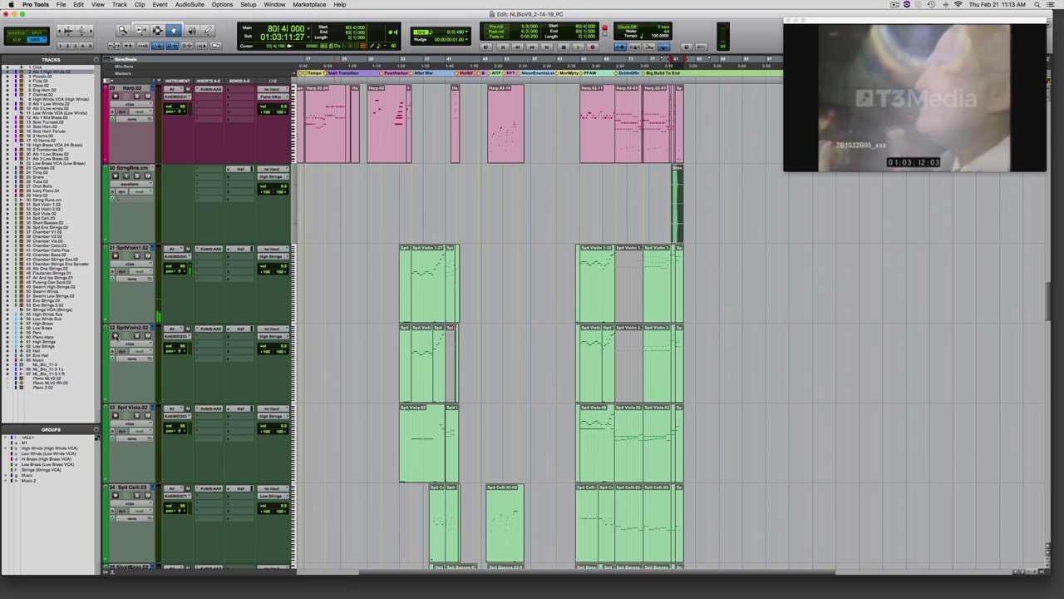
left_click(115, 335)
left_click(115, 336)
scroll(115, 496, "down", 1)
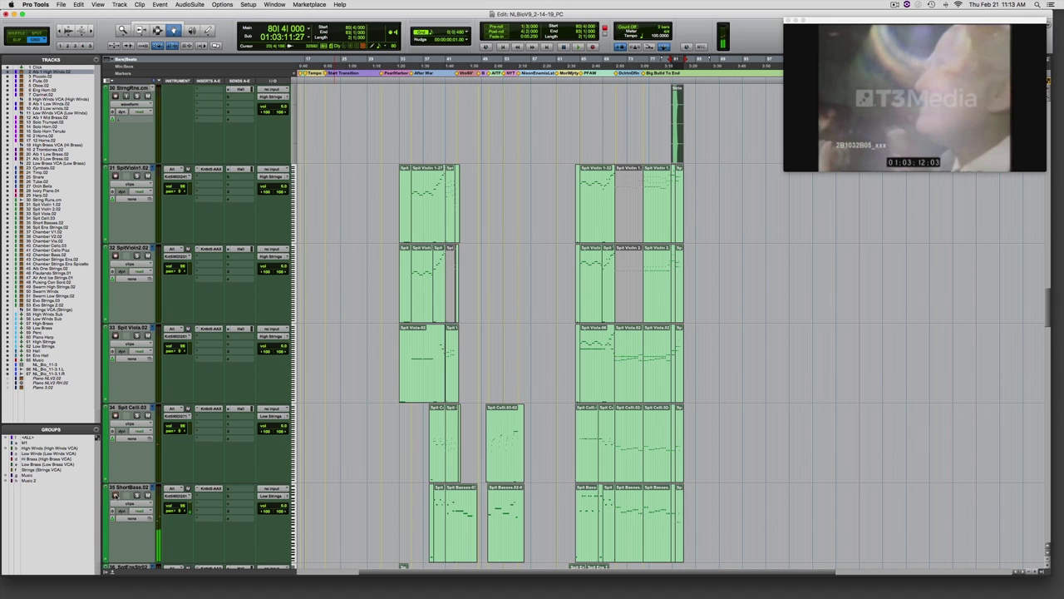
left_click(115, 495)
scroll(115, 496, "down", 4)
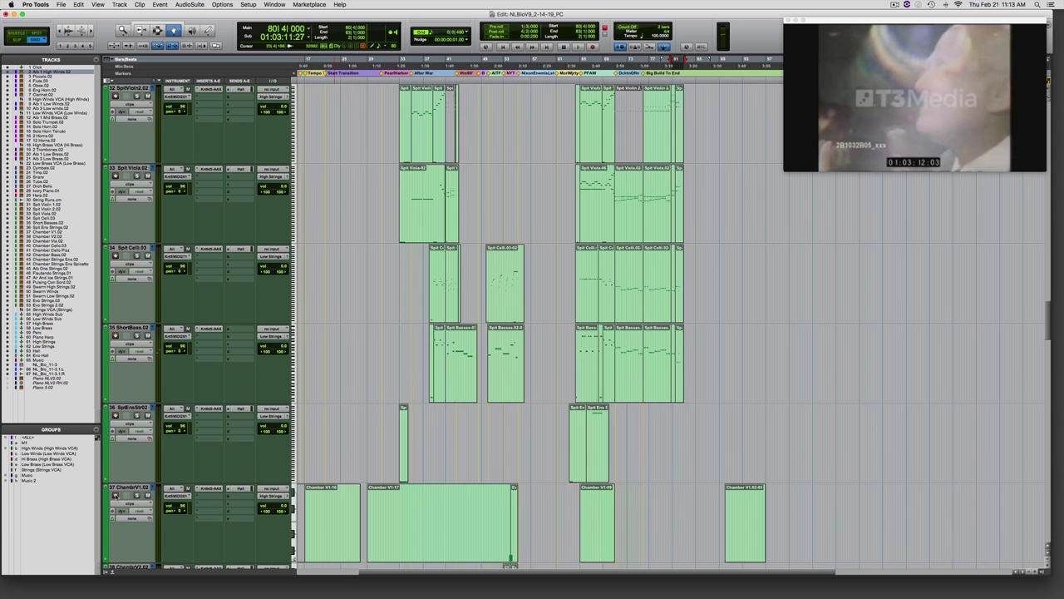
left_click(117, 416)
Step: Compare the Chamber V1.02 sound with Spit Violin 1.02 by record-enabling each of the two tracks
scroll(126, 422, "down", 1)
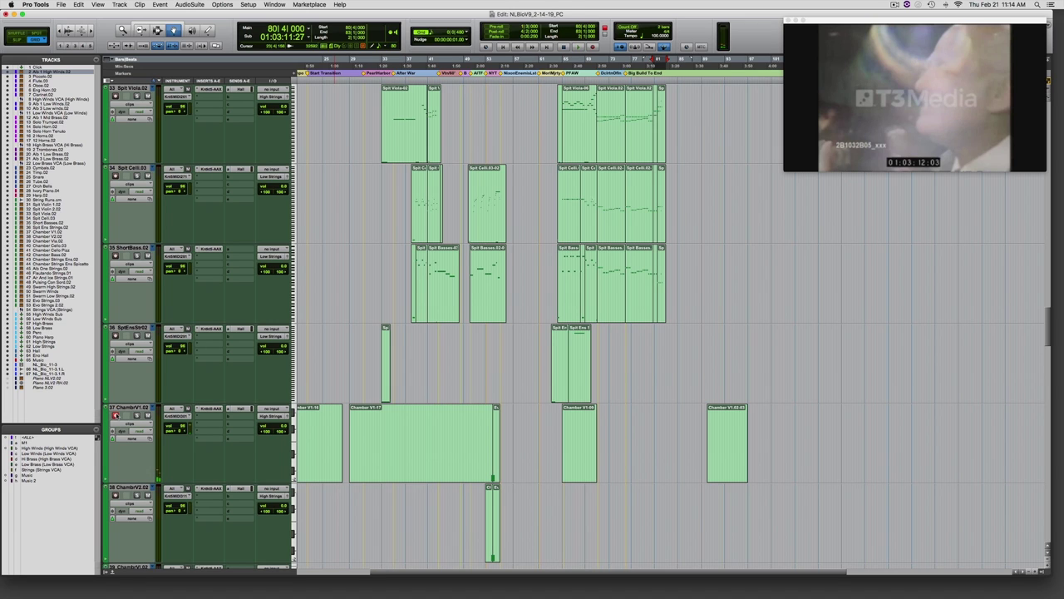
scroll(115, 414, "up", 4)
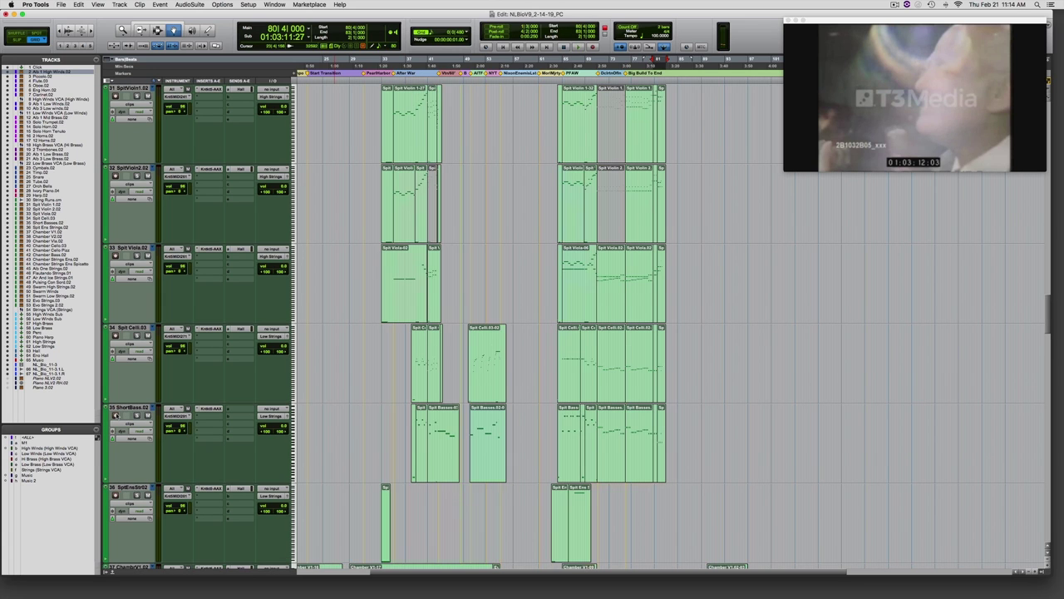
scroll(116, 414, "up", 2)
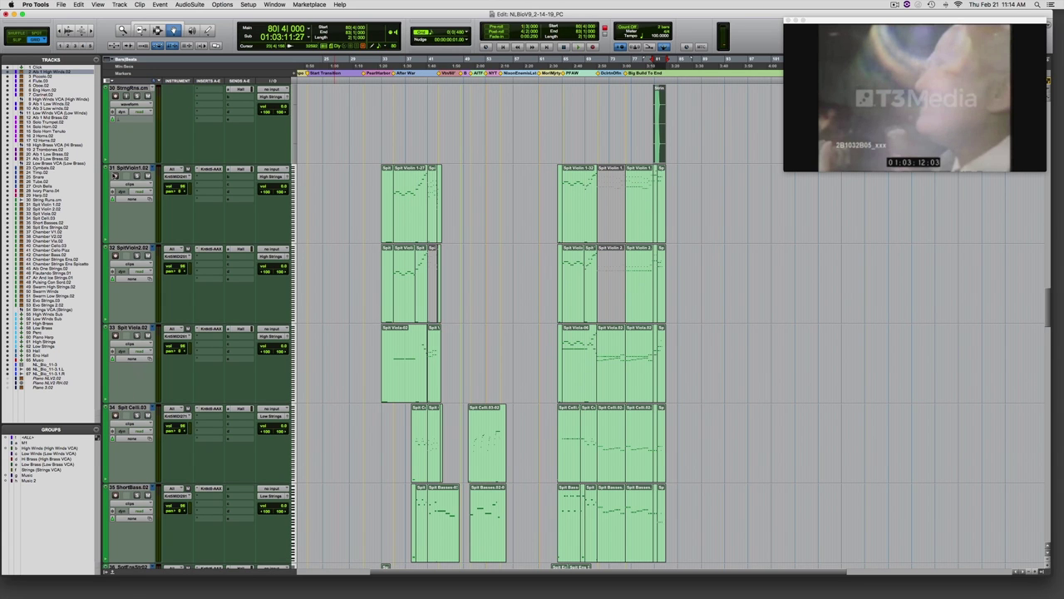
left_click(115, 176)
Step: Audition the Chamber Vla.02 and Chamber Cello.03 instruments by record-enabling each track in turn
scroll(115, 175, "down", 12)
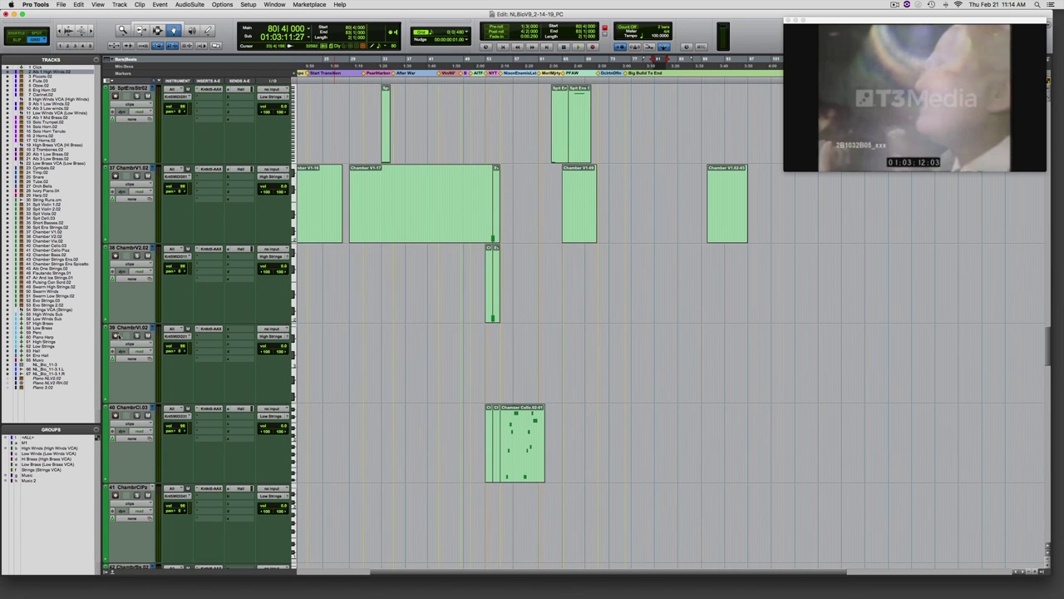
left_click(116, 335)
scroll(116, 256, "left", 3)
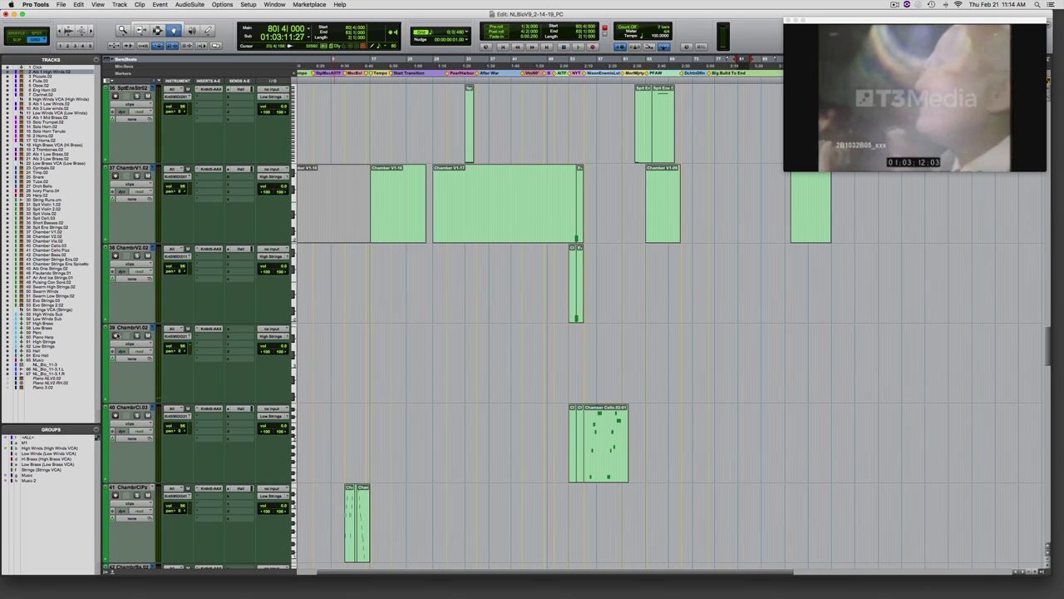
key("r")
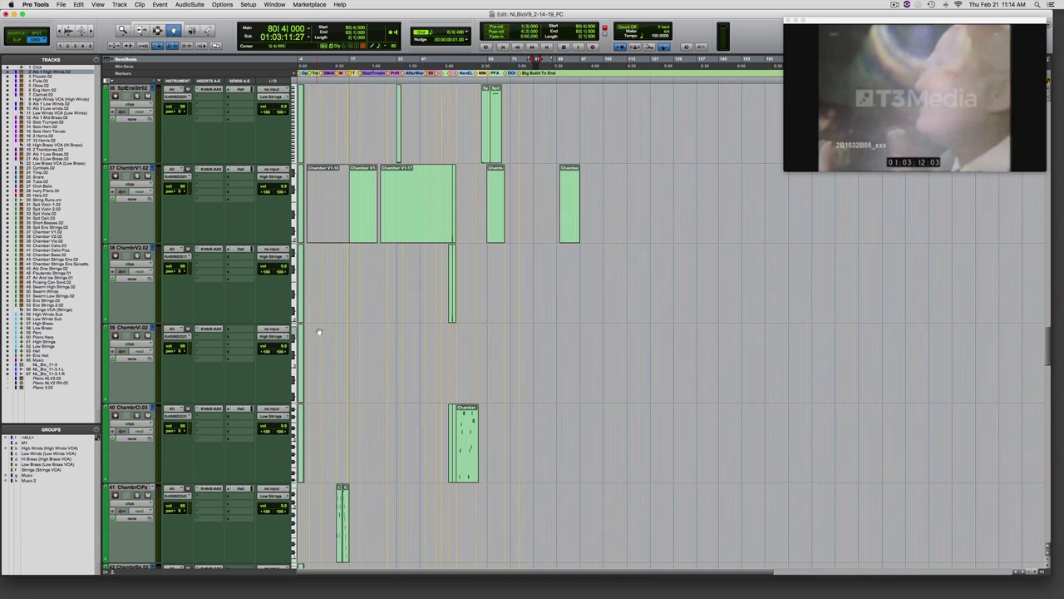
left_click(115, 415)
Step: Audition the Chamber Bass.02, Chamber Cello Pizz and Chamber Strings Ens.02 instruments, then select the Chamber Strings Ens Spicatto track
scroll(115, 415, "down", 3)
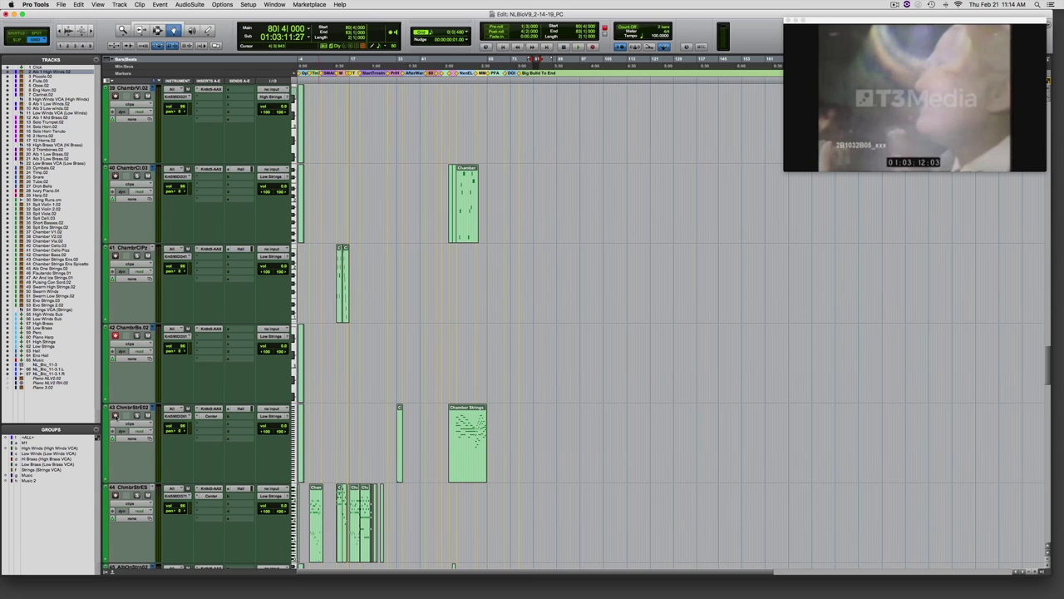
scroll(119, 376, "up", 1)
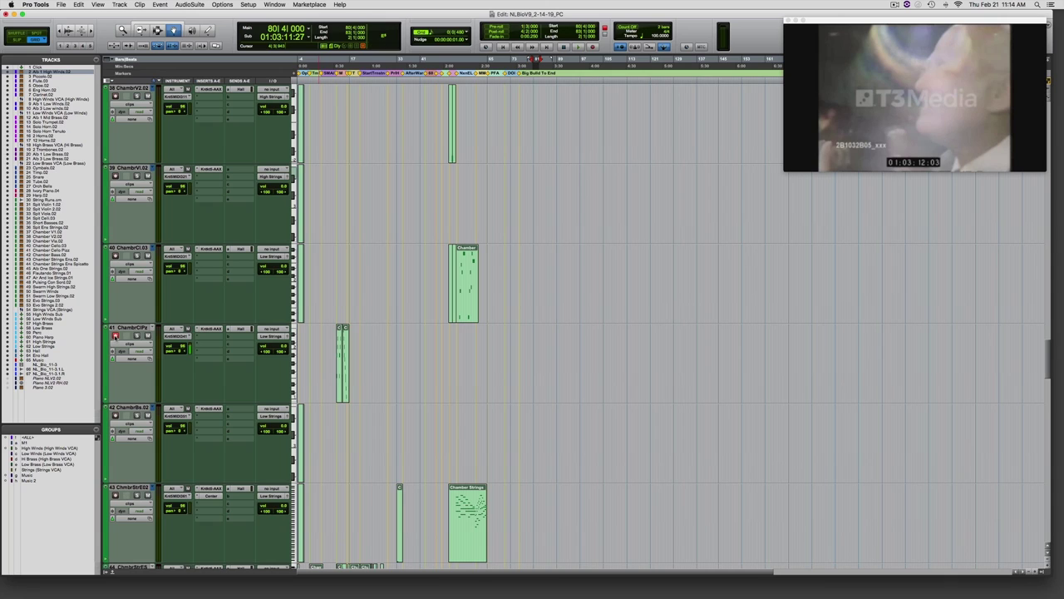
left_click(115, 336)
scroll(115, 414, "down", 4)
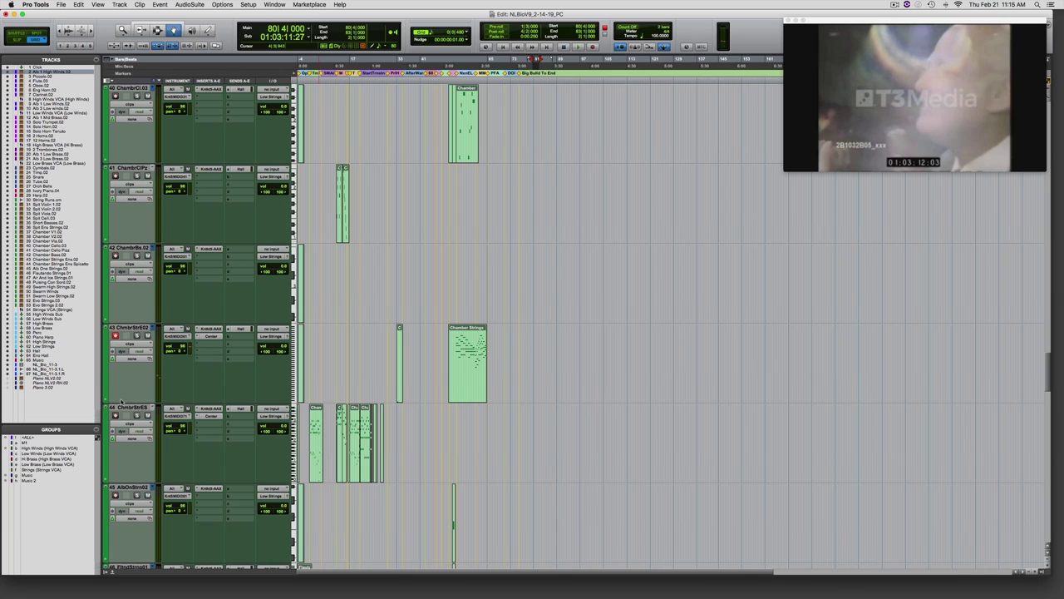
left_click(126, 408)
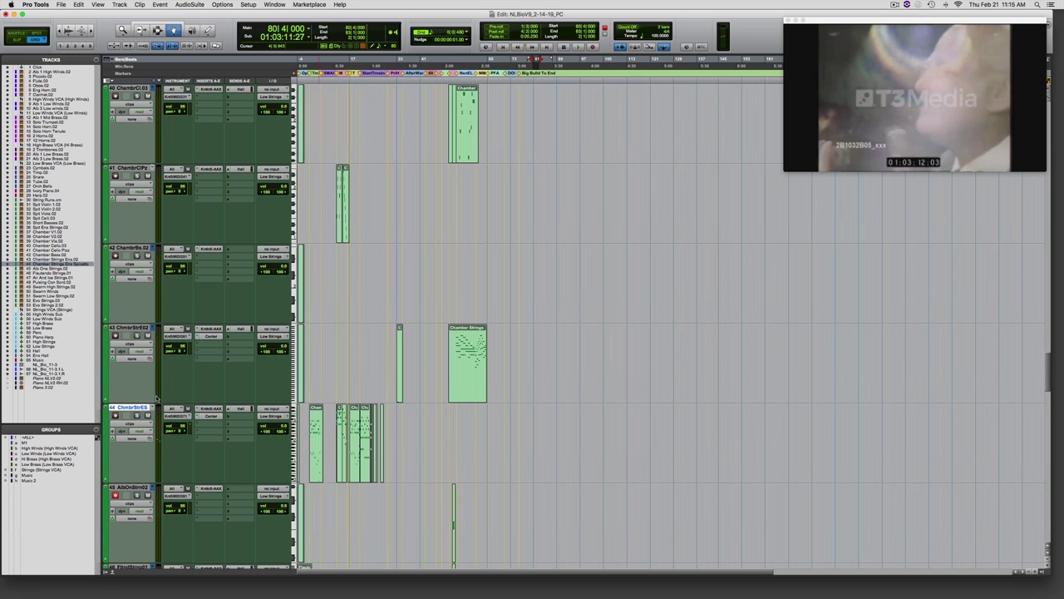
Step: Audition the Alb One Strings.02, Flautando Strings.01 and Air And Ice Strings.01 instruments by record-enabling each track in turn
scroll(156, 397, "down", 2)
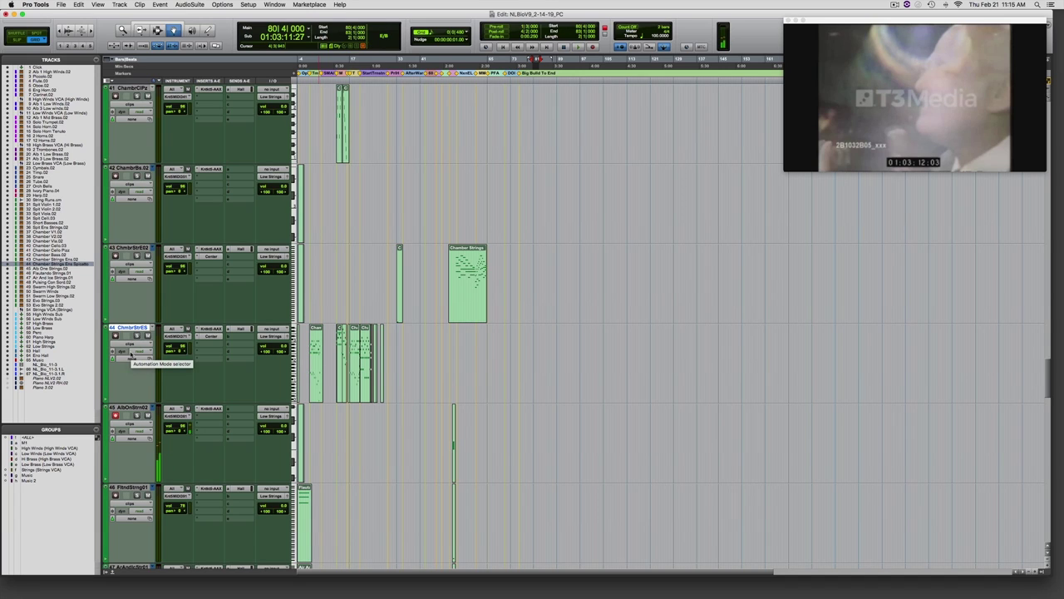
scroll(131, 356, "down", 4)
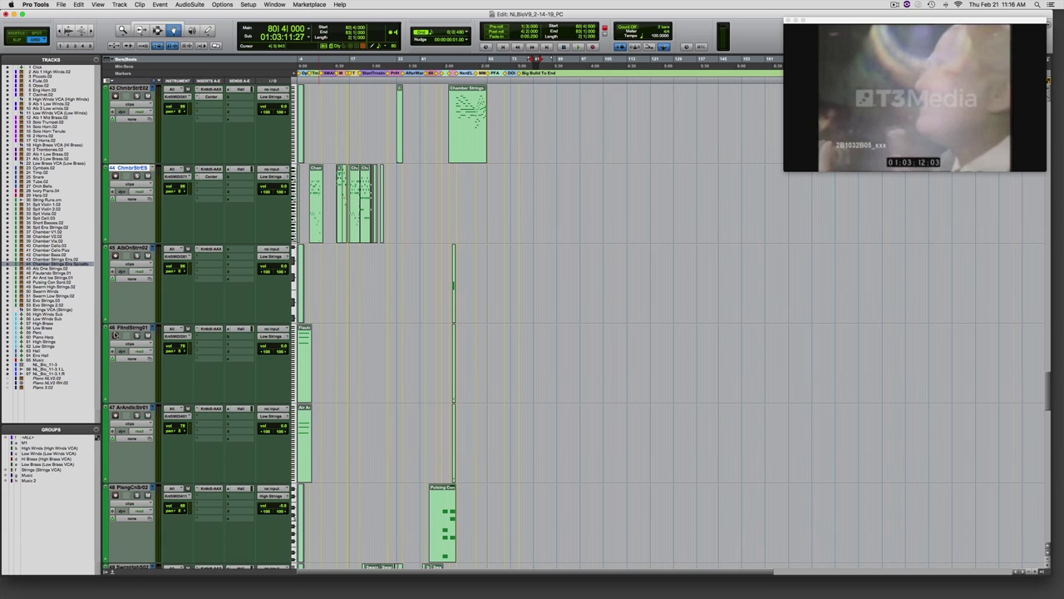
left_click(116, 335)
left_click(115, 414)
Step: Audition the Swarm High Strings.02 and Swarm Winds instruments by record-enabling each track in turn
scroll(114, 337, "down", 5)
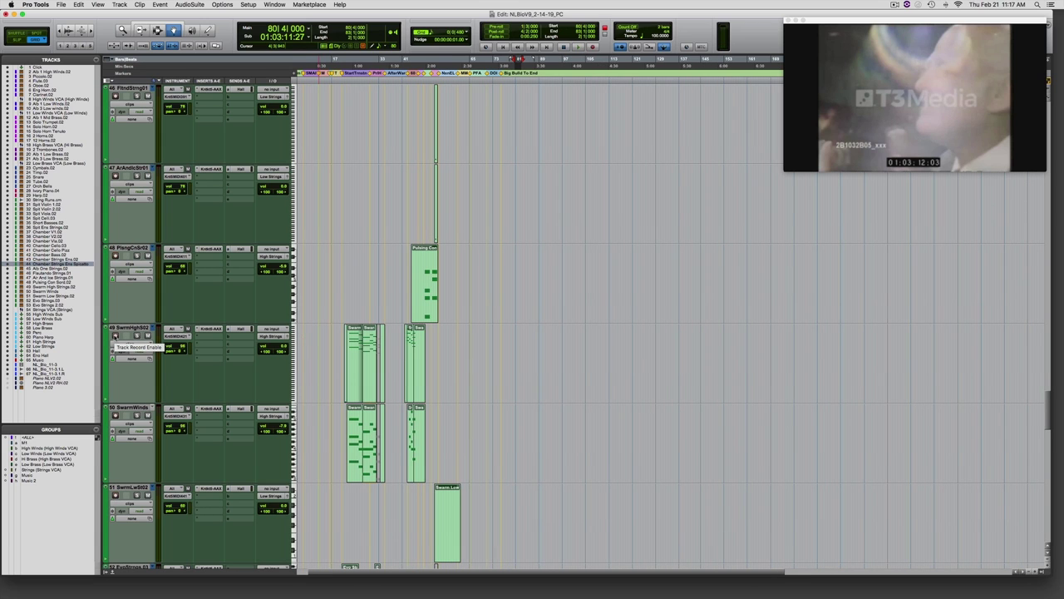
scroll(115, 337, "right", 1)
scroll(115, 336, "right", 2)
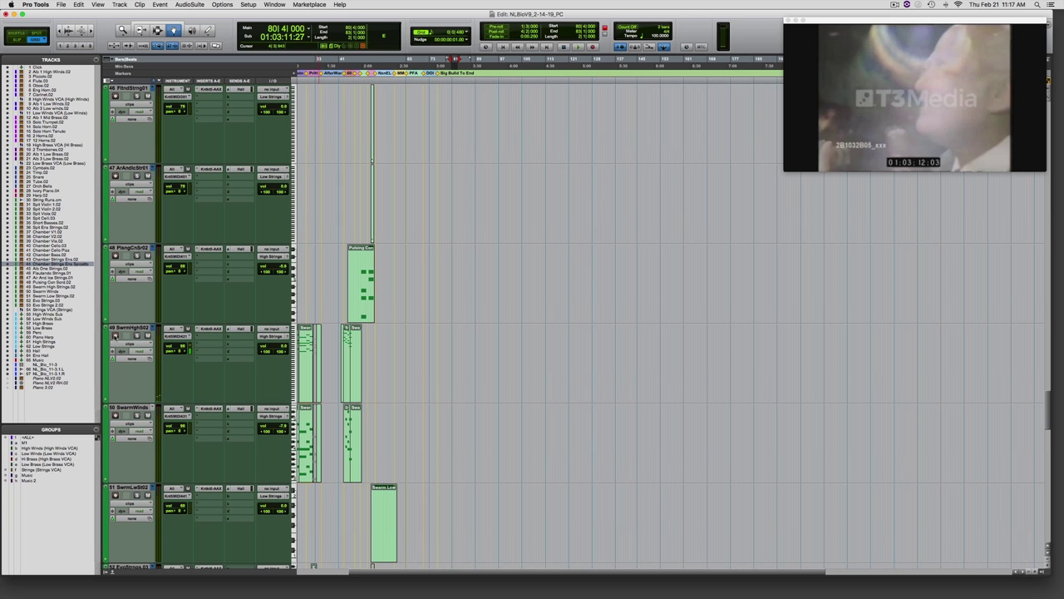
scroll(117, 396, "right", 2)
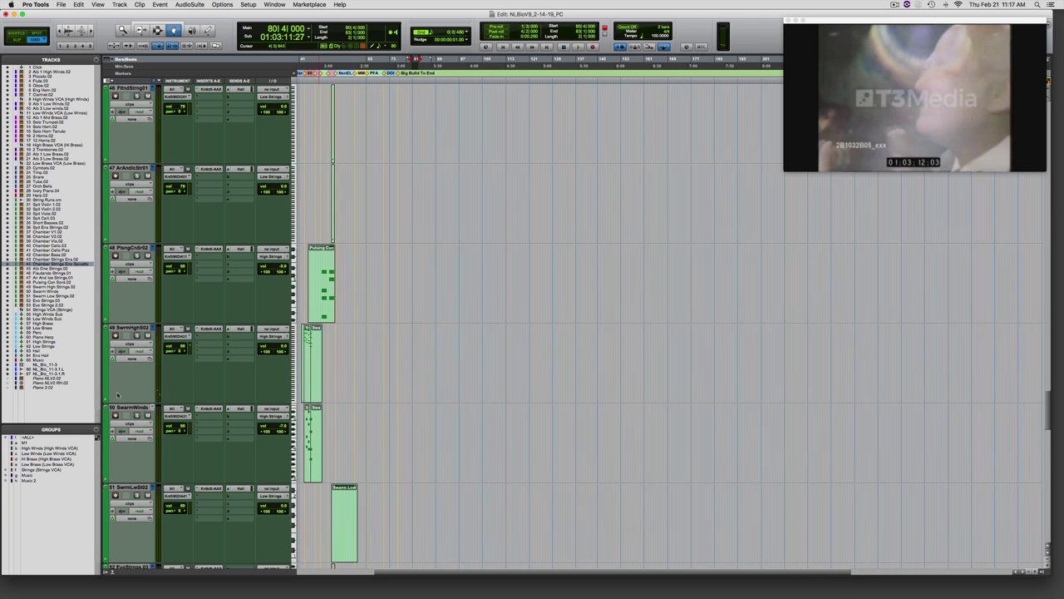
scroll(116, 415, "down", 2)
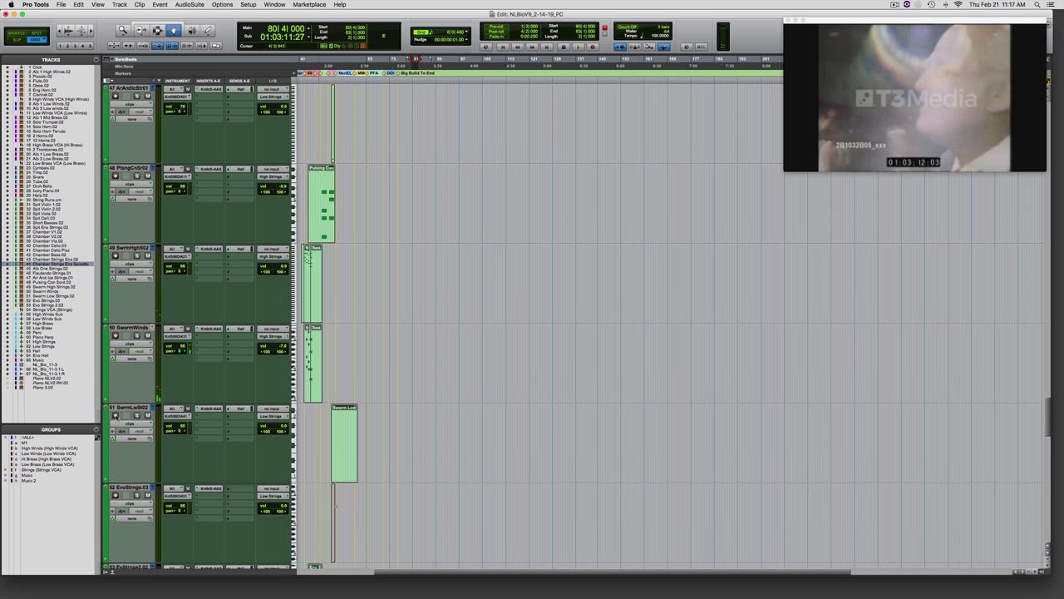
Step: Audition the Evo Strings.03 and Evo Strings 2.02 instruments by record-enabling each track in turn
scroll(115, 415, "down", 2)
scroll(116, 415, "left", 3)
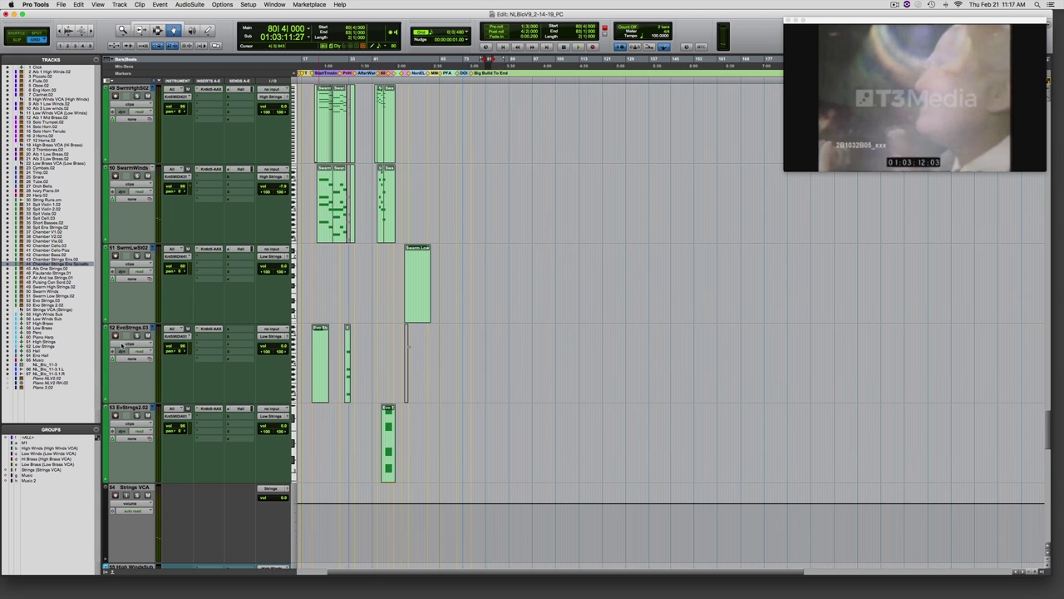
left_click(116, 336)
left_click(115, 414)
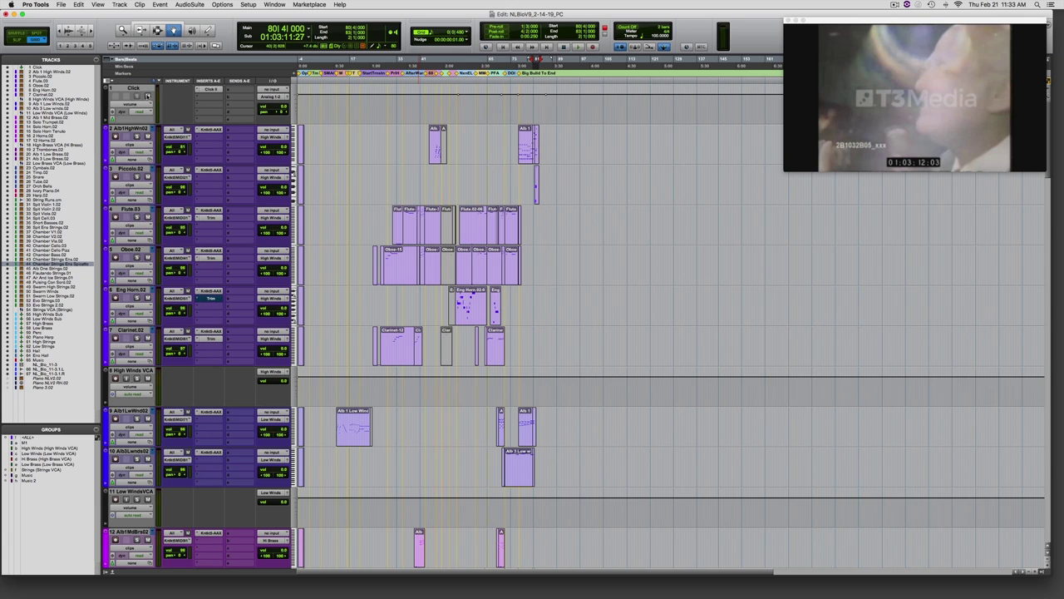
Step: Examine the template's track layout from the winds through brass, percussion, strings and VCAs to the submasters, reverb returns, Music master and movie tracks
scroll(147, 96, "down", 10)
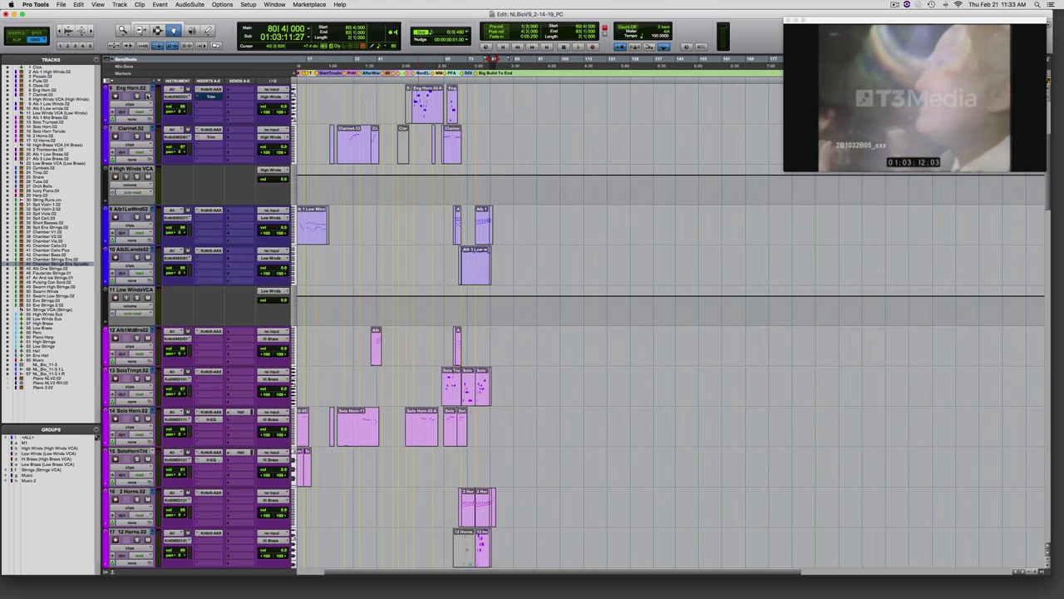
scroll(148, 96, "down", 8)
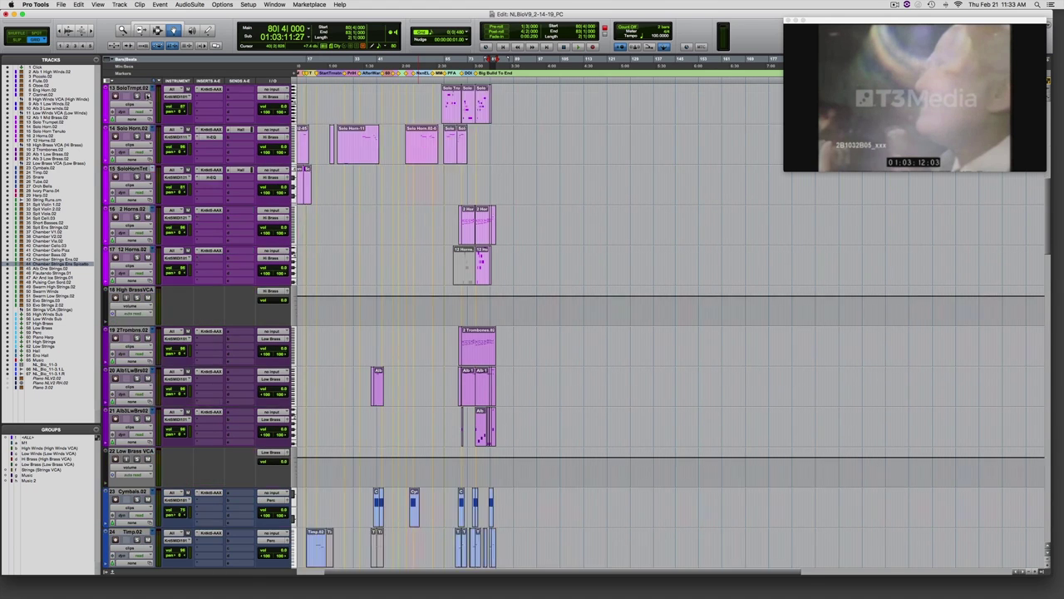
scroll(147, 96, "down", 3)
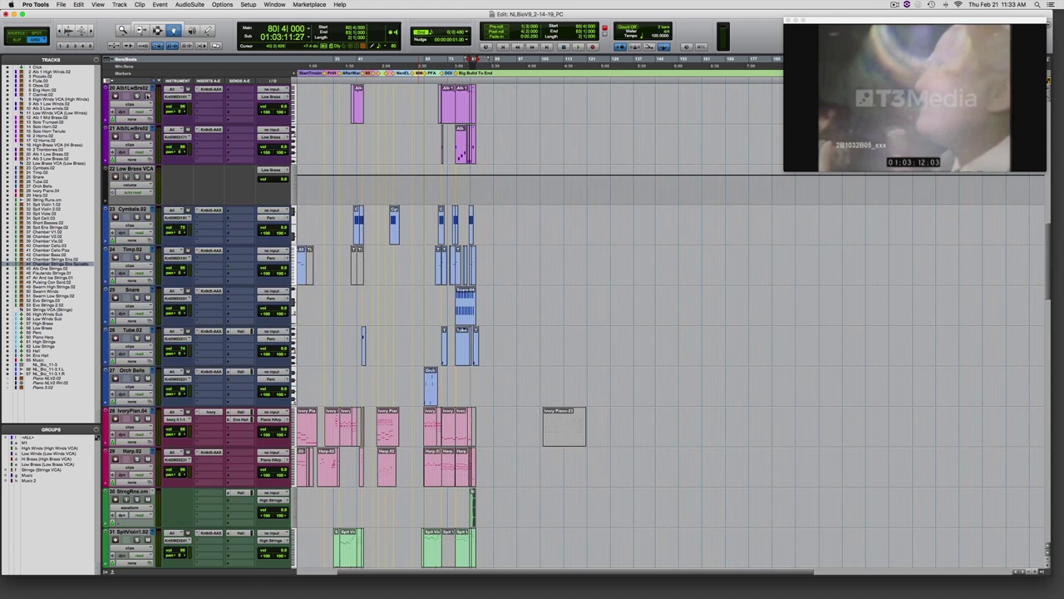
scroll(147, 96, "down", 2)
scroll(147, 95, "down", 2)
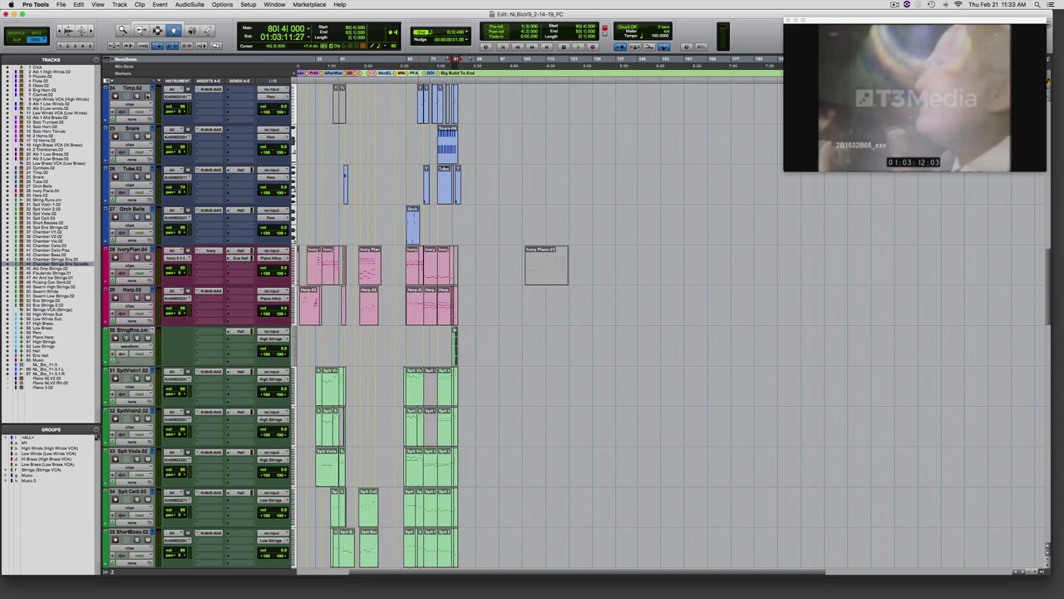
scroll(147, 96, "down", 15)
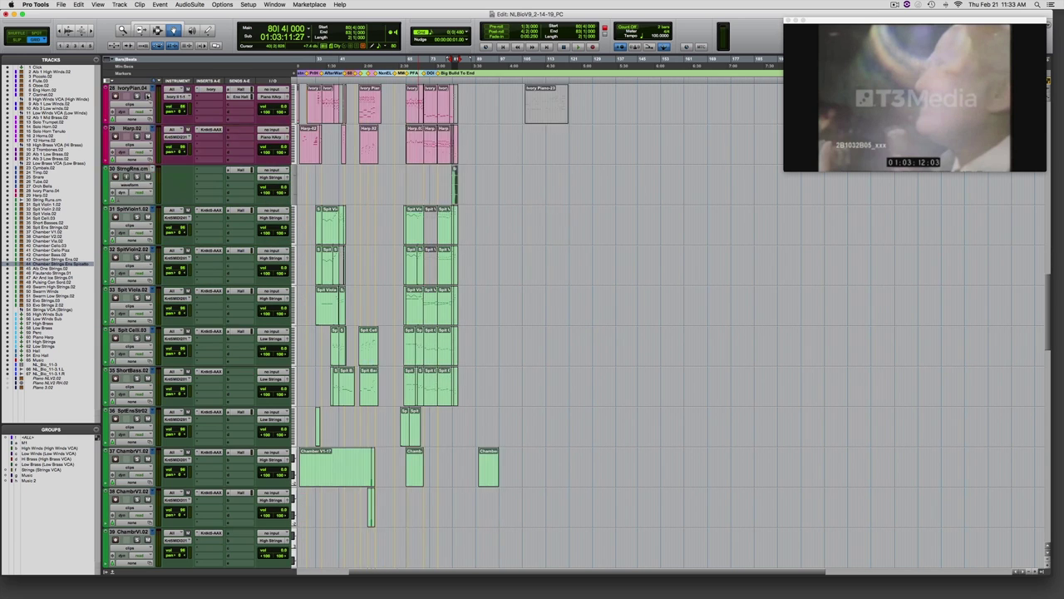
scroll(147, 96, "down", 19)
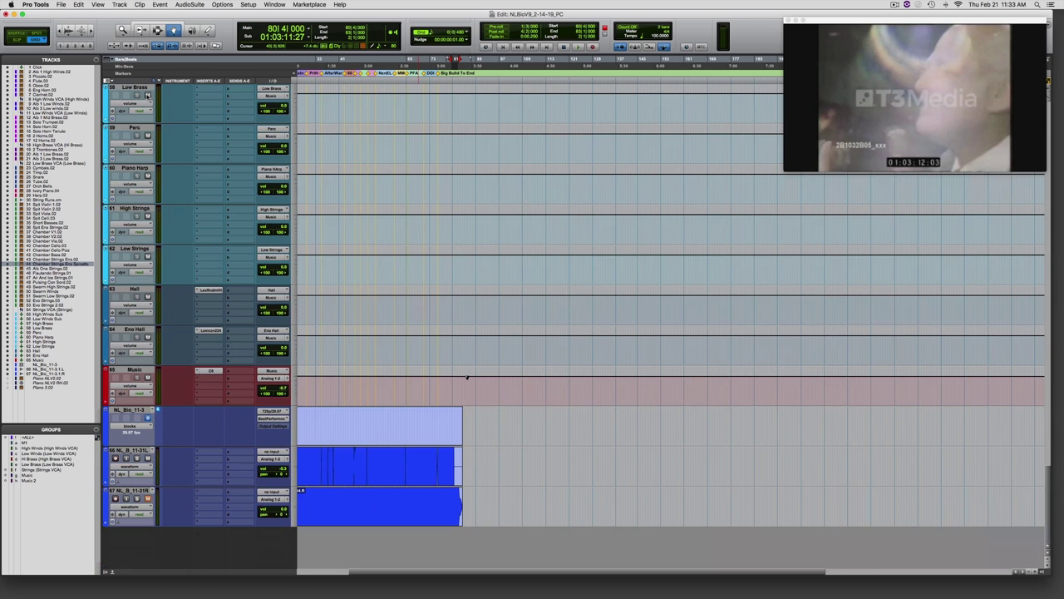
scroll(147, 96, "up", 2)
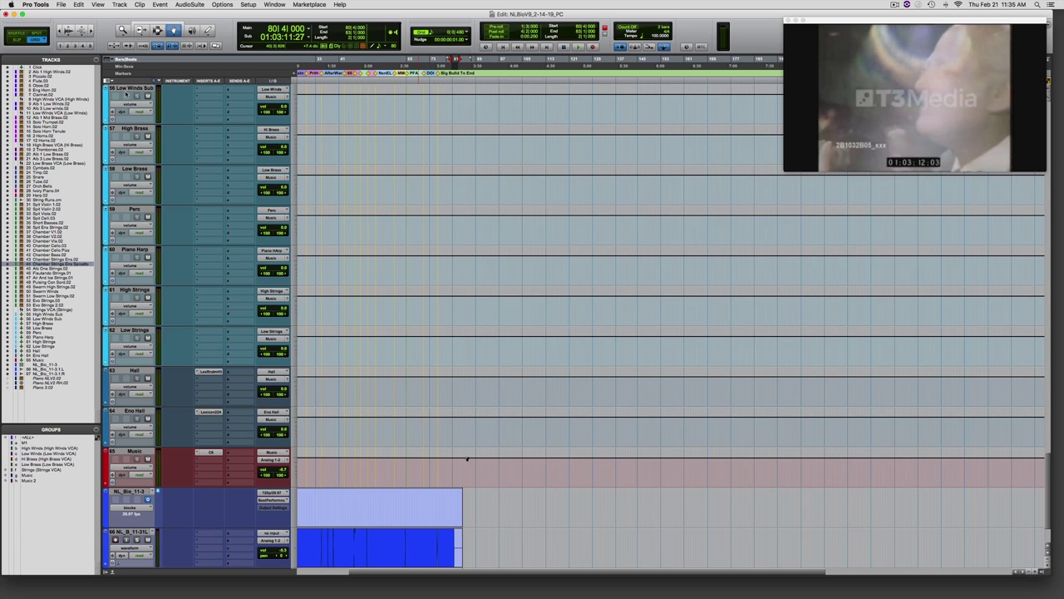
scroll(136, 292, "down", 2)
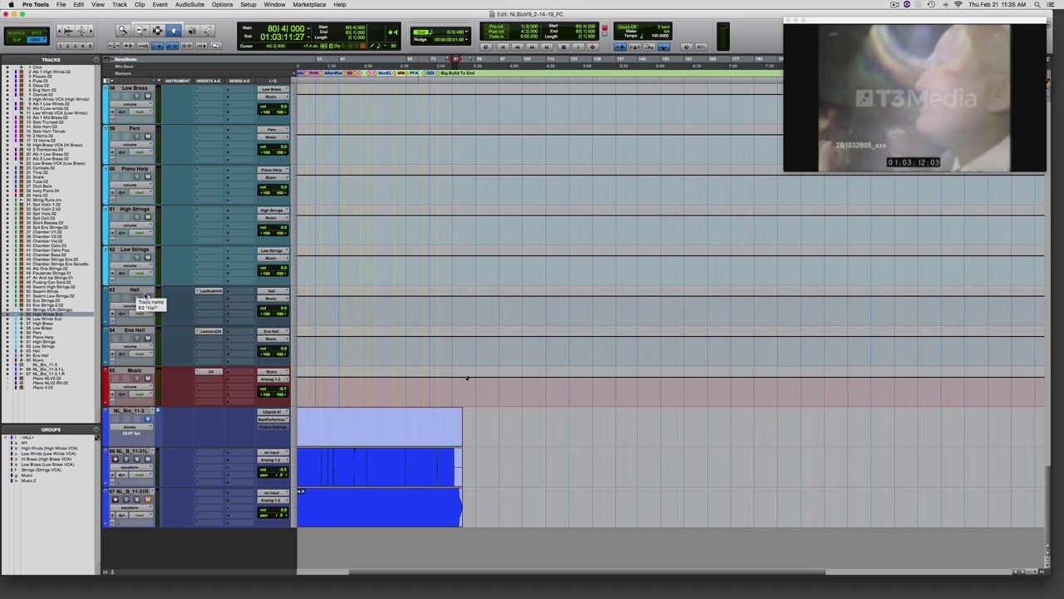
Step: View the Random Hall reverb on the Hall track and the Lexicon 224 on the Eno Hall track, then select the Music track
left_click(209, 291)
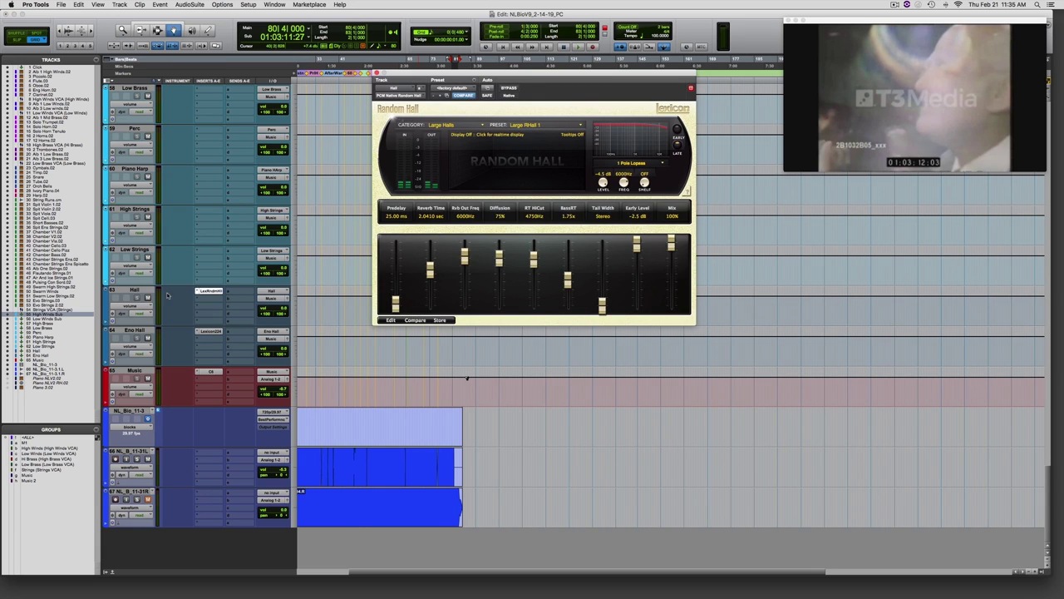
left_click(209, 332)
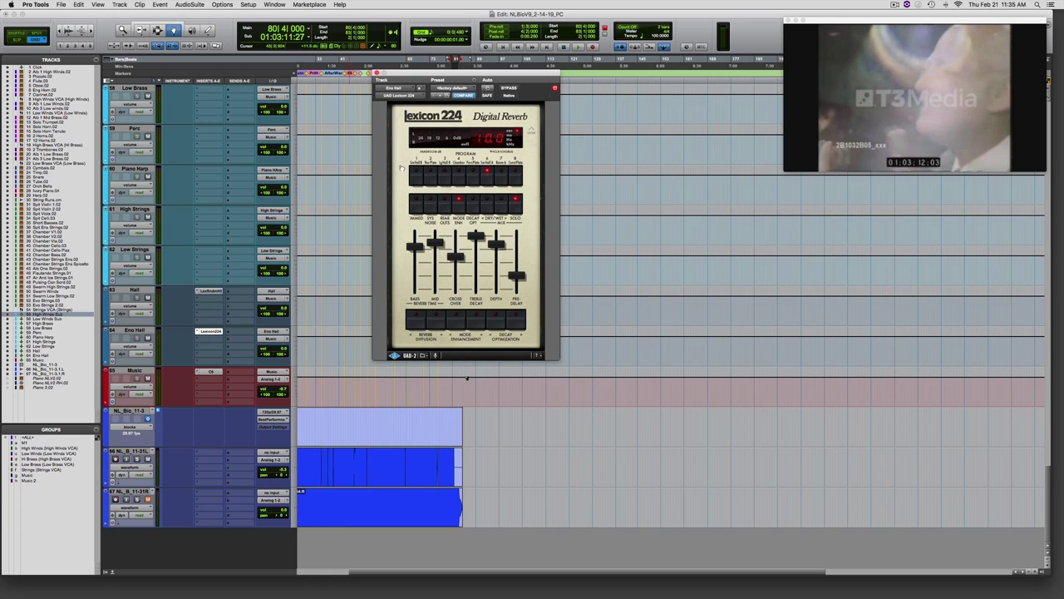
left_click(376, 73)
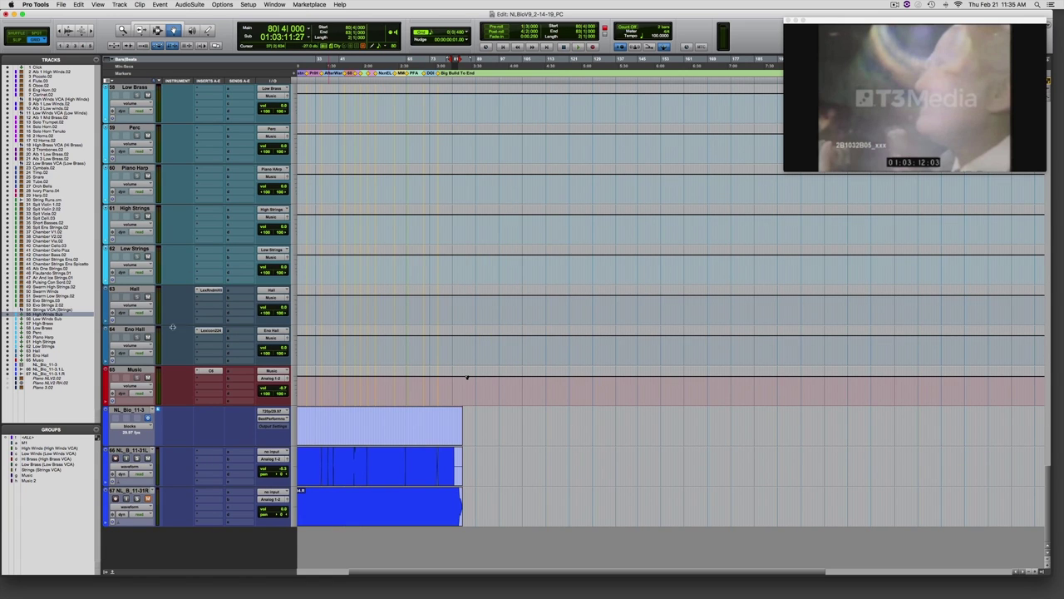
left_click(130, 370)
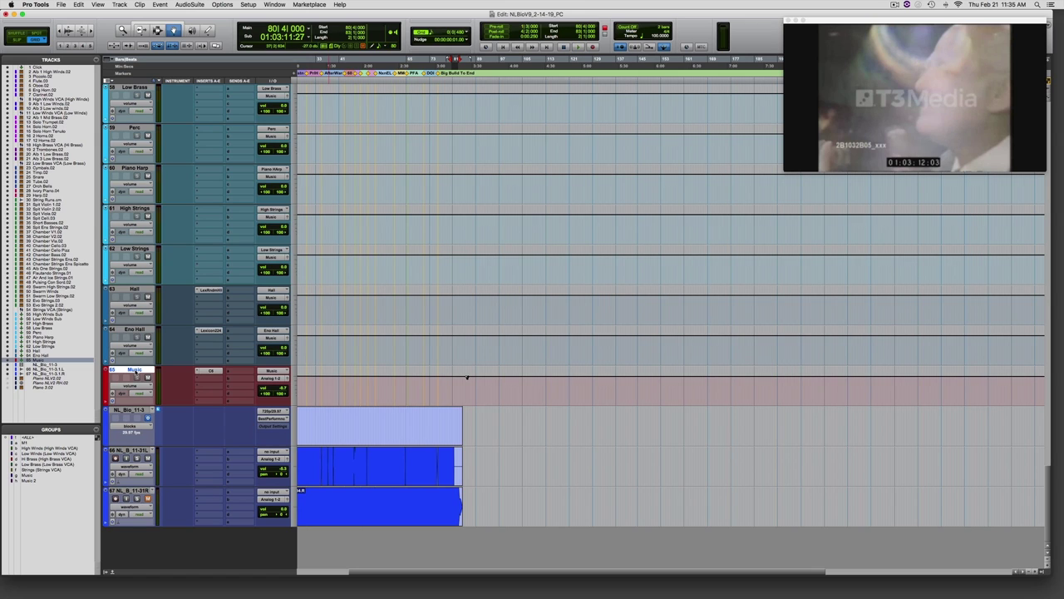
left_click_drag(271, 391, 271, 391)
Step: Select the High Winds, Low Winds, High Brass and Low Brass VCA master tracks in turn
left_click(50, 99)
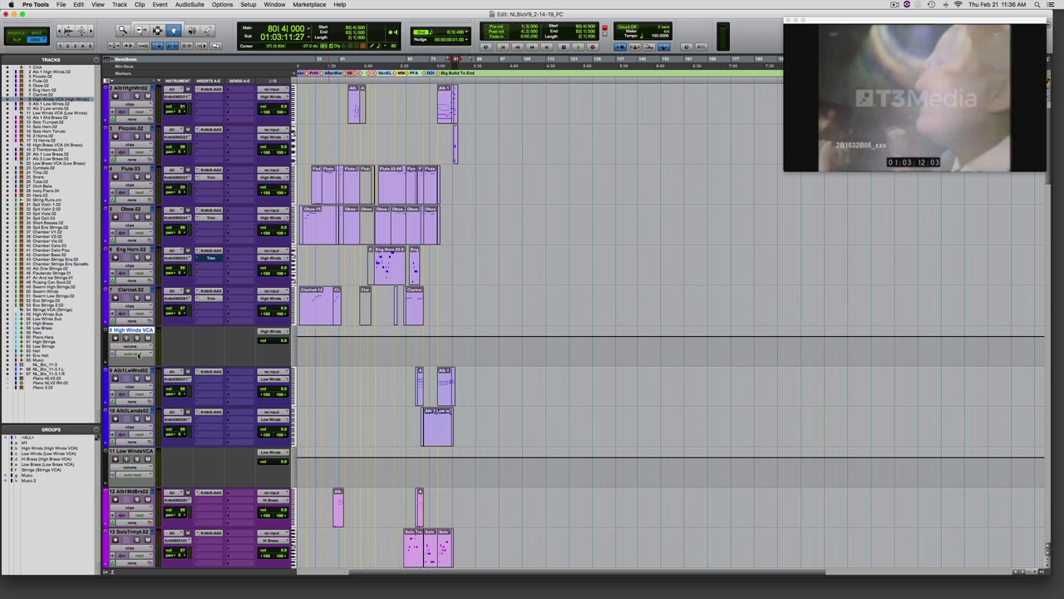
left_click(132, 451)
scroll(168, 403, "down", 1)
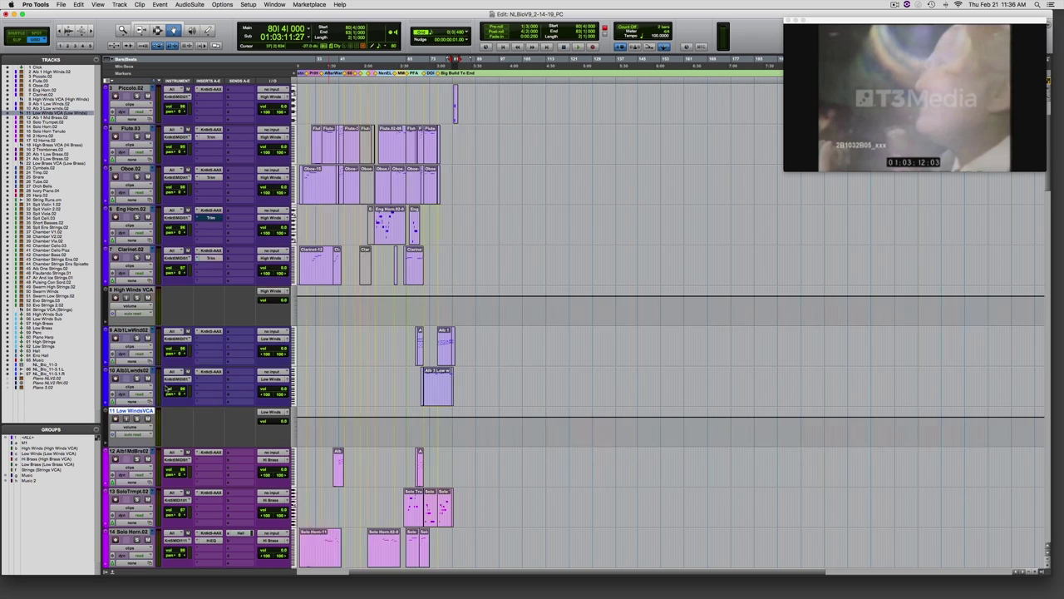
scroll(168, 389, "down", 6)
left_click(133, 451)
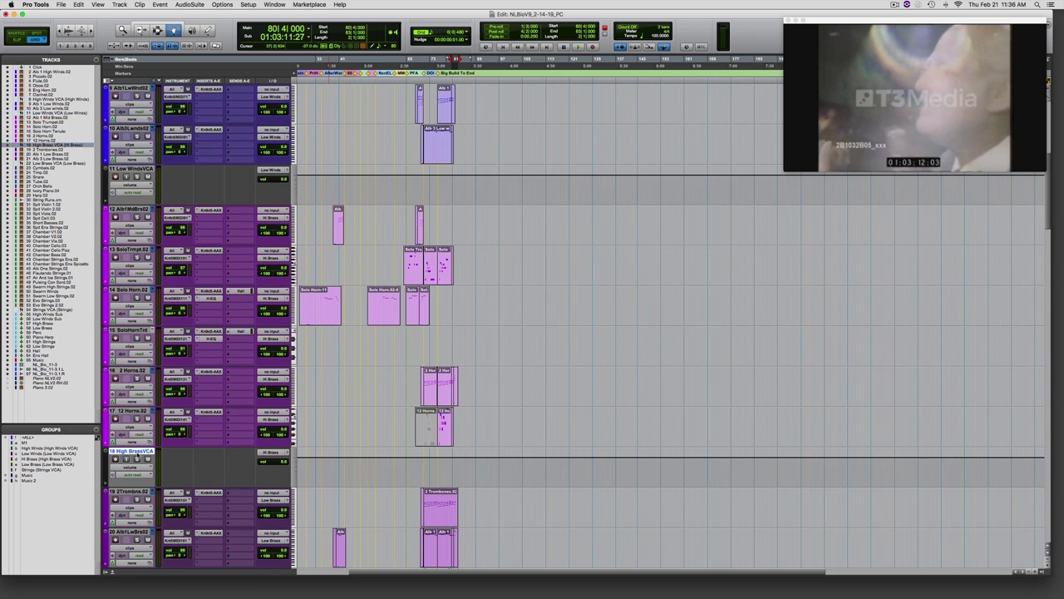
scroll(167, 403, "down", 5)
left_click(144, 409)
Step: Select the Strings VCA master track and solo it
scroll(150, 408, "down", 15)
scroll(156, 407, "down", 4)
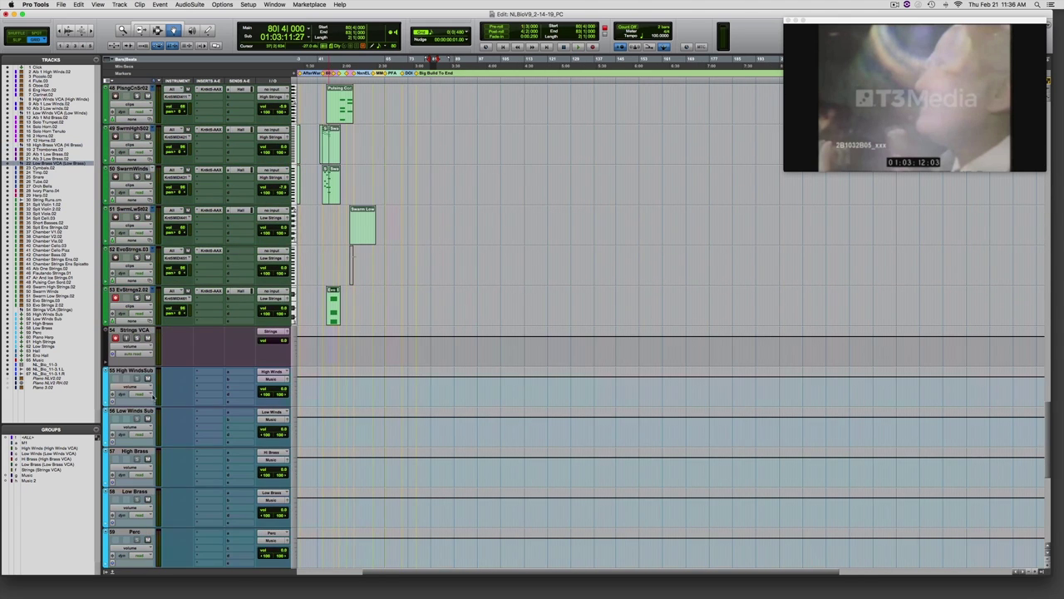
left_click(131, 331)
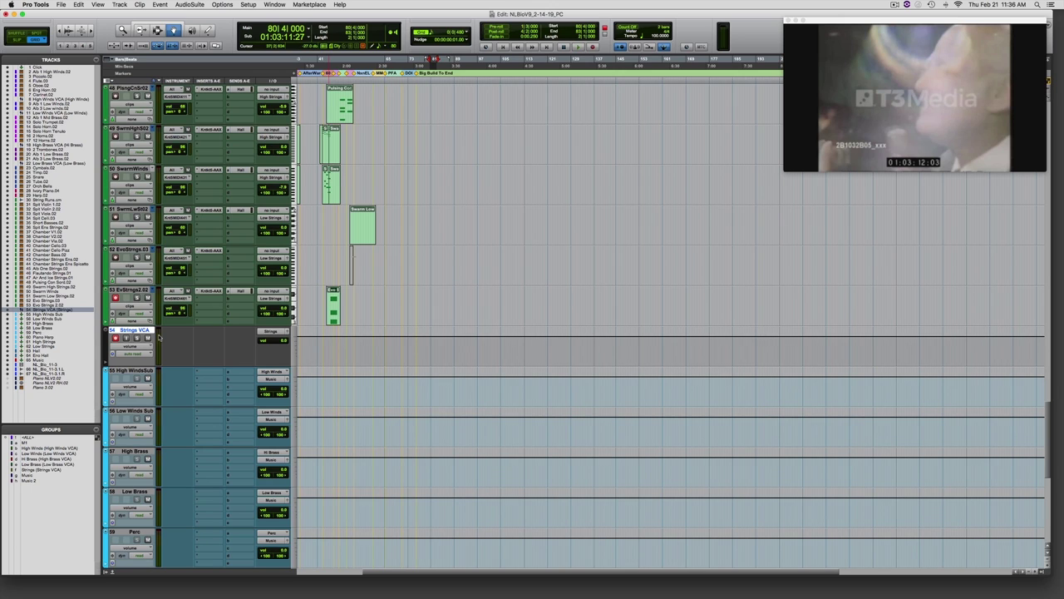
left_click(138, 338)
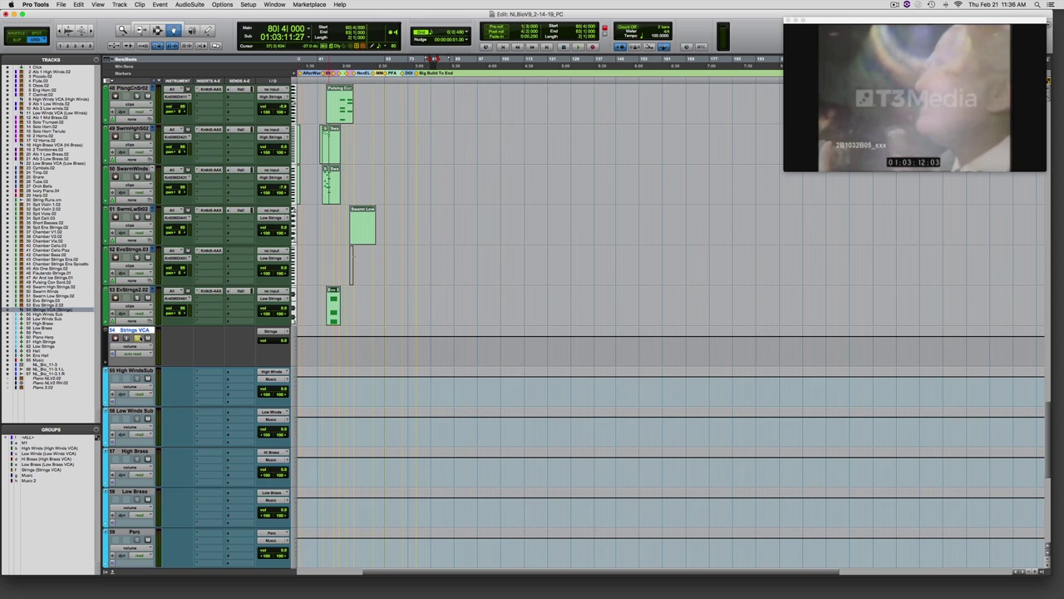
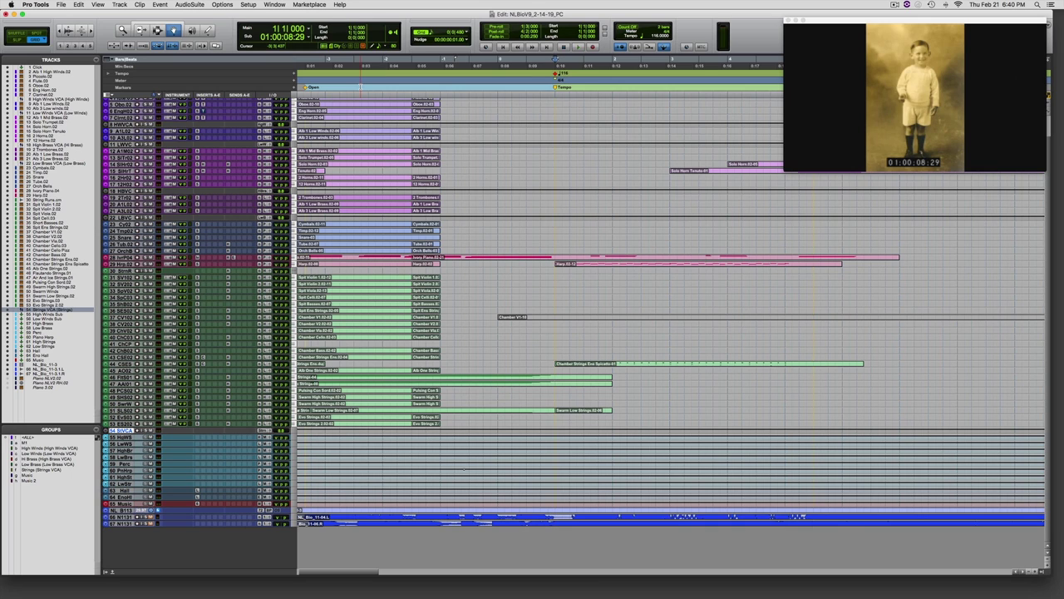
key("alt+KP_4")
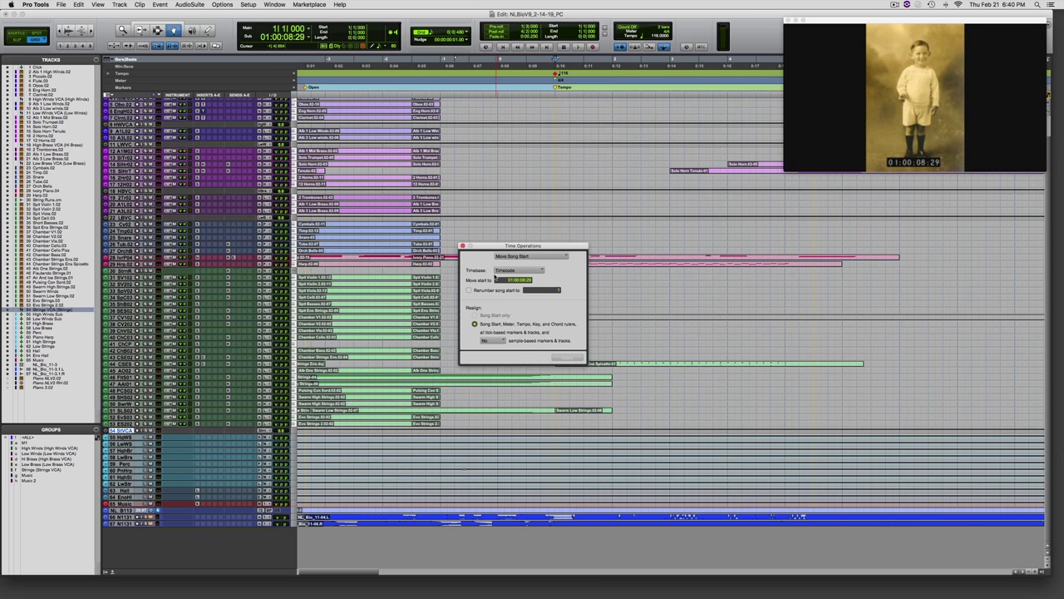
left_click(515, 280)
left_click(469, 290)
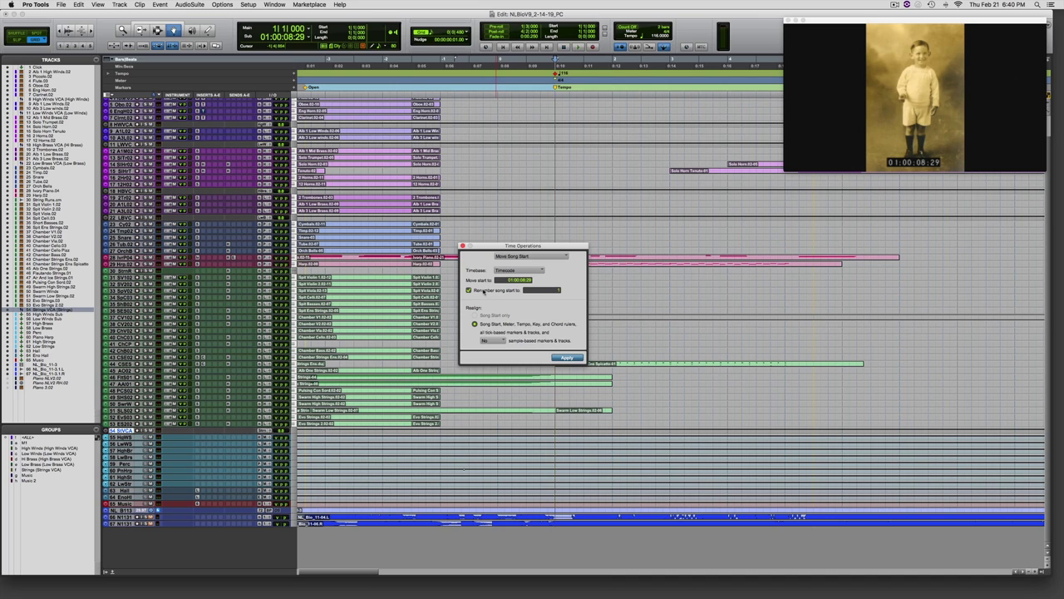
left_click(552, 291)
left_click(463, 247)
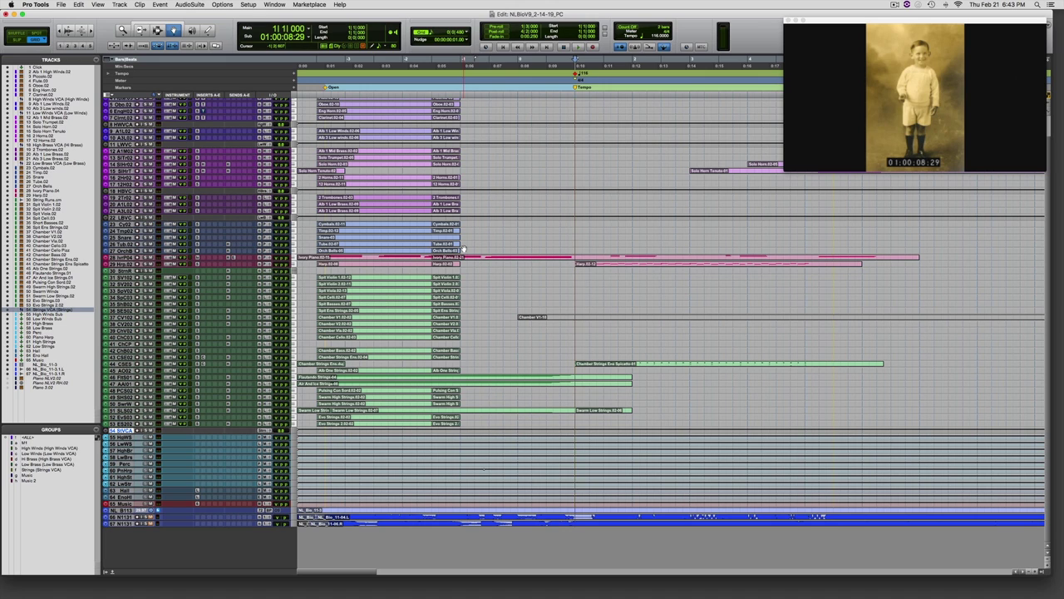
Step: Play the opening of the cue against the movie from the session start, then stop playback
key("Return")
key("space")
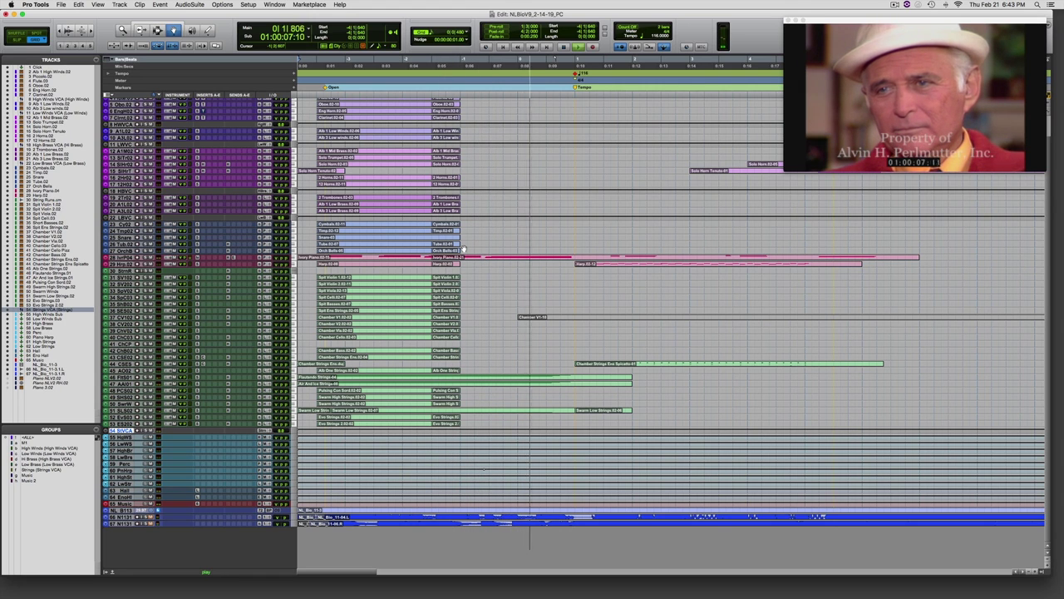
key("space")
Step: Enlarge the Ivory Piano.04 track and display the level automation of its Eno Hall send
left_click_drag(197, 261, 197, 329)
scroll(197, 329, "right", 1)
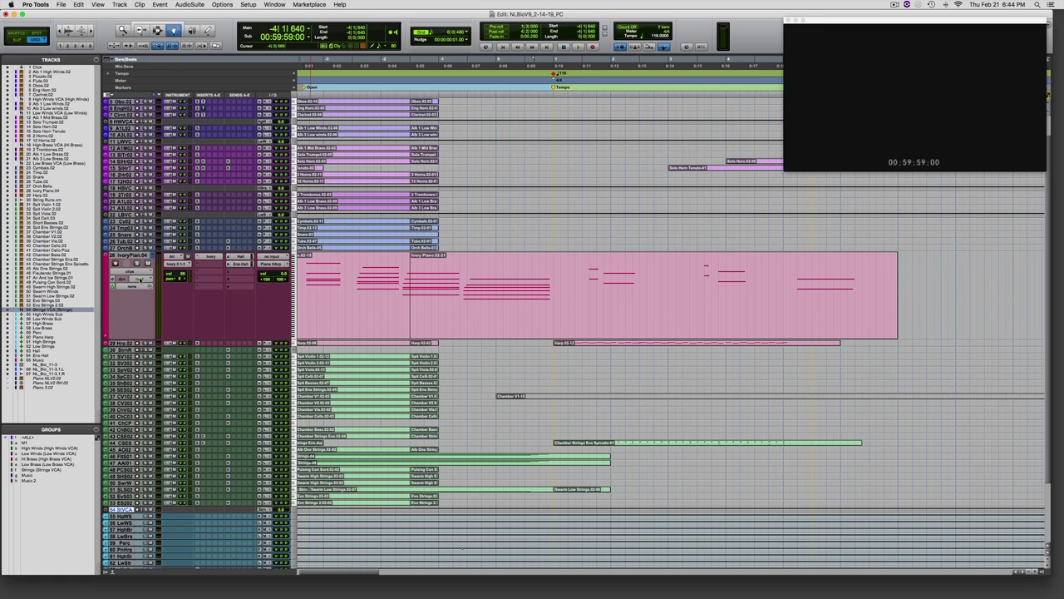
left_click(132, 272)
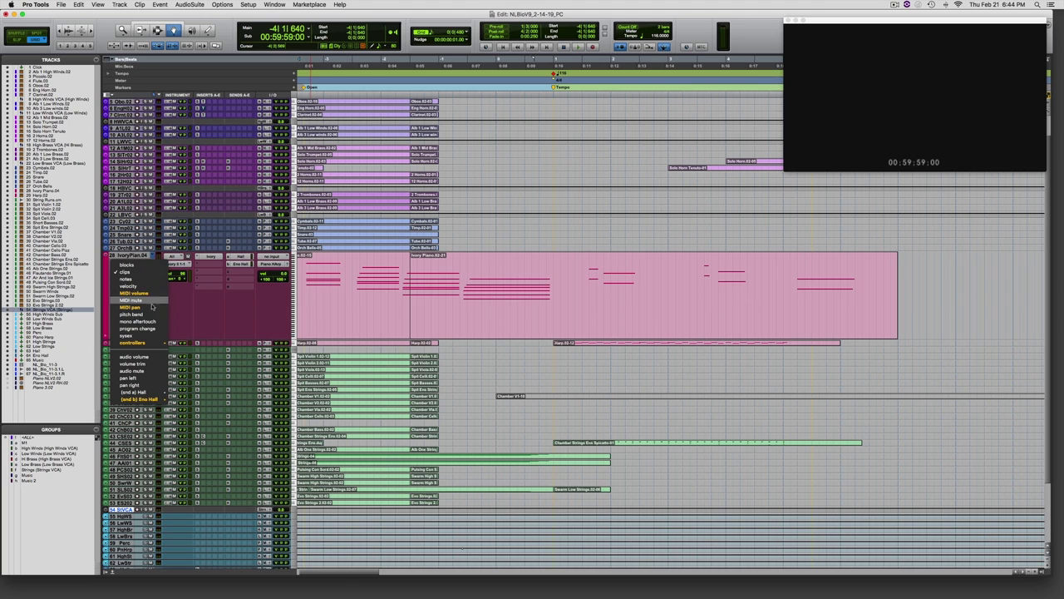
mouse_move(150, 399)
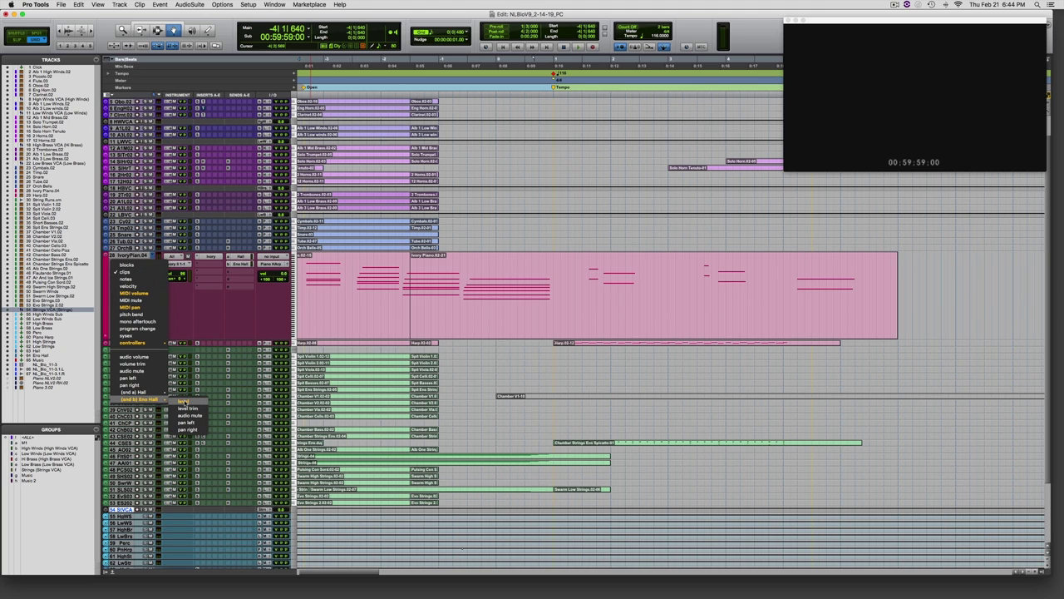
left_click(183, 402)
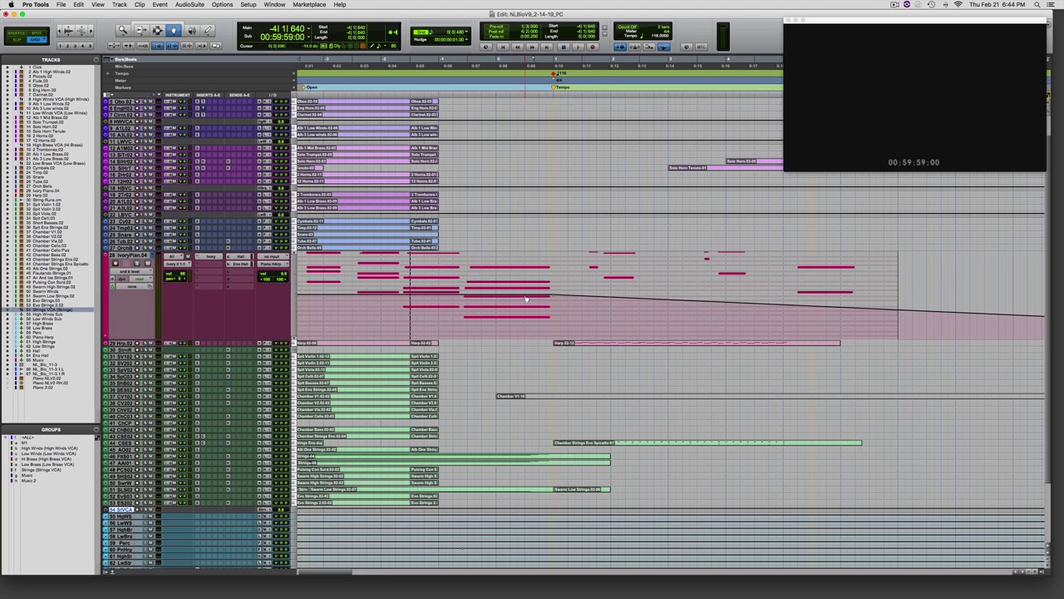
Step: Solo the Ivory Piano.04 track and play its opening with the Hall and Eno Hall sends muted
left_click(136, 262)
left_click(304, 83)
key("space")
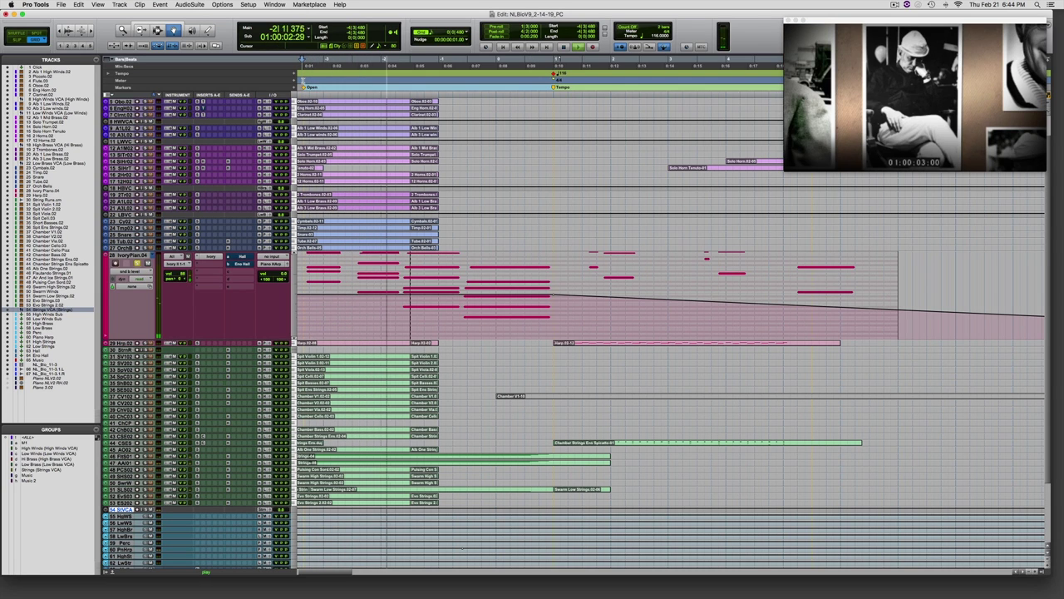
key("space")
Step: Unmute the piano's Hall send and play the opening, then play it again with the Eno Hall send also active
left_click(242, 257)
key("space")
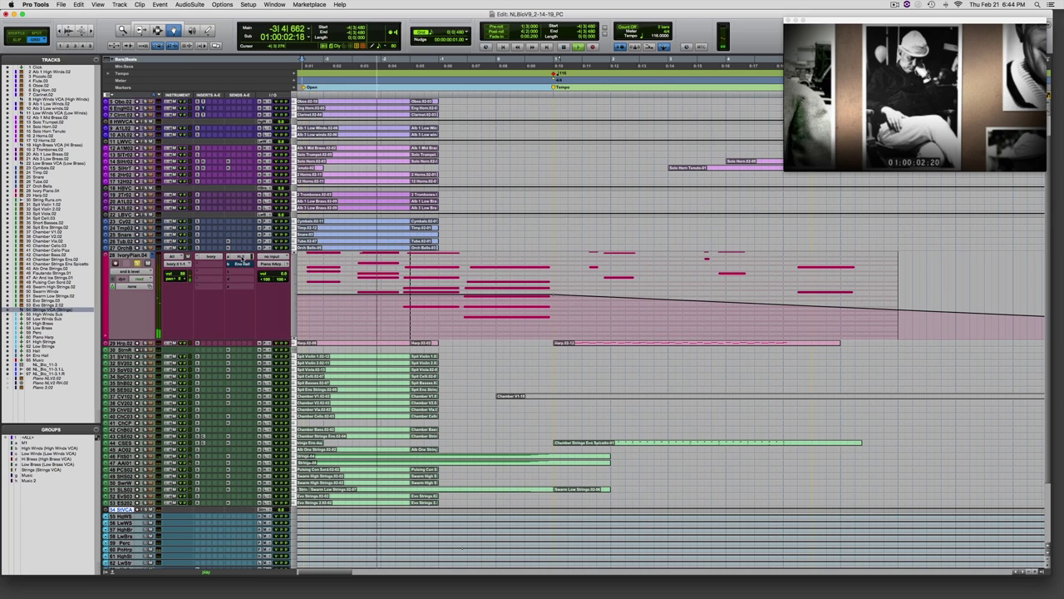
key("space")
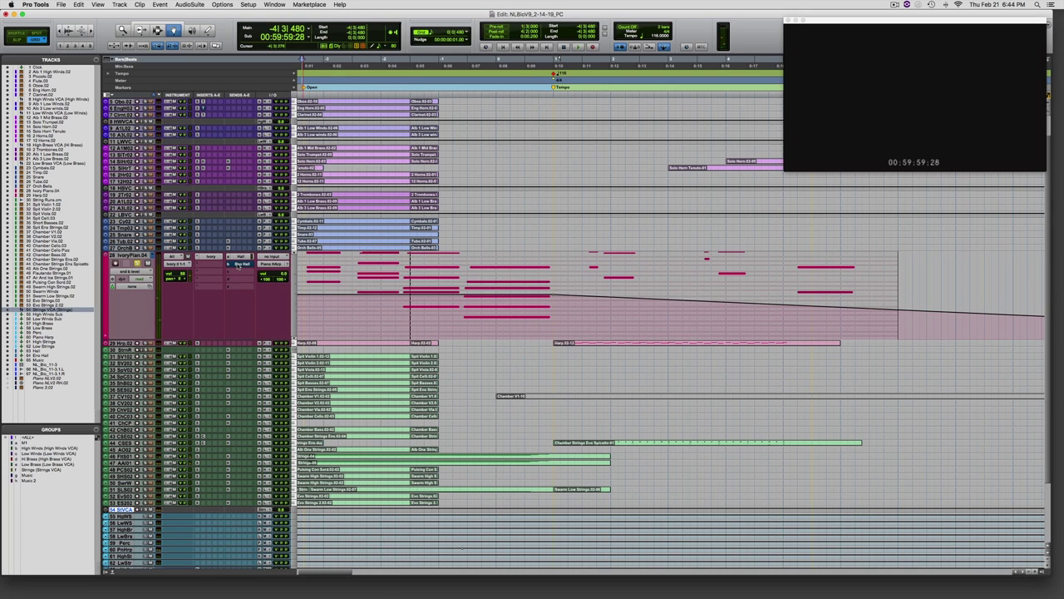
key("space")
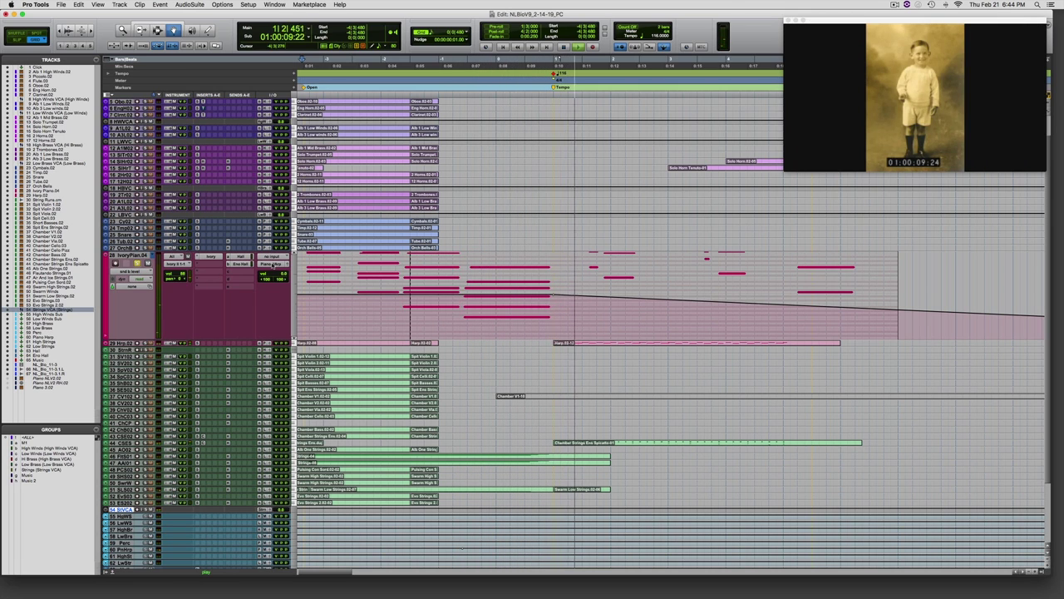
key("space")
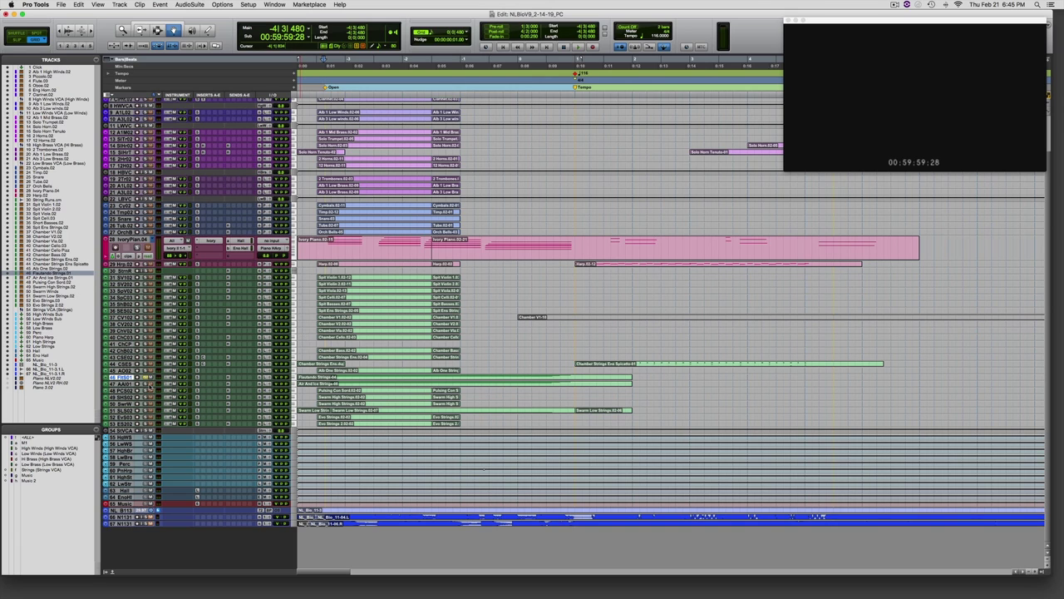
Step: Play the opening with the Flautando Strings.01 and Air And Ice Strings.01 tracks soloed, then stop playback
key("space")
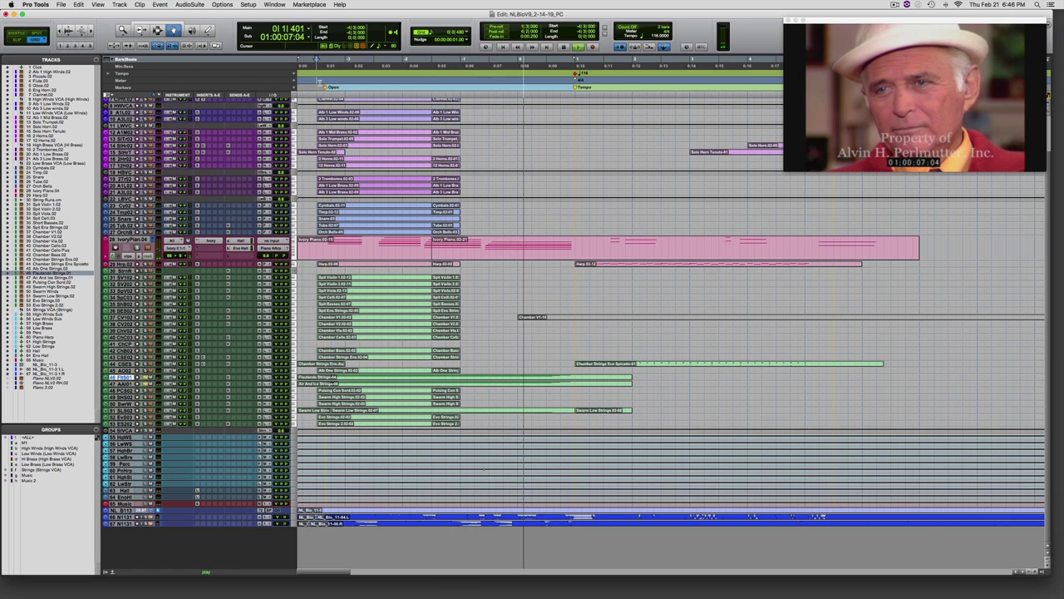
key("space")
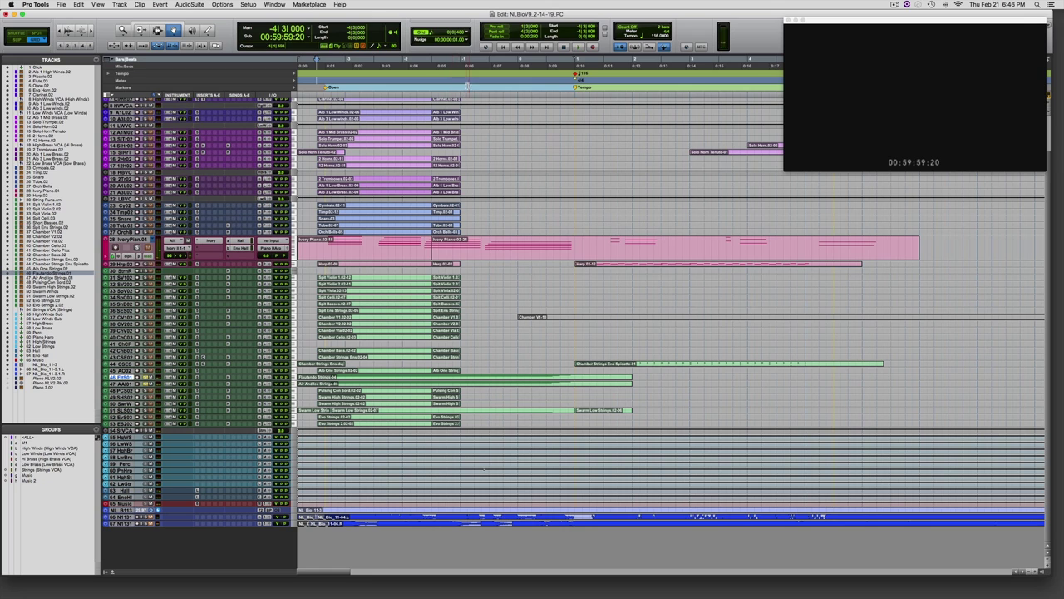
key("space")
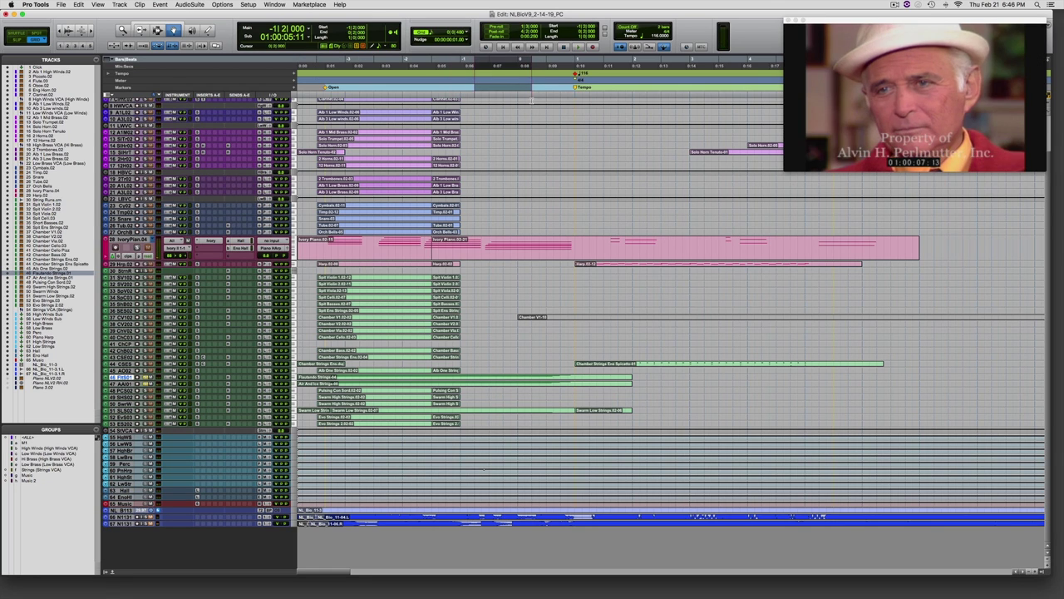
Step: Highlight a passage of the Air And Ice Strings.01 clip, then play the opening from the start with only that track soloed
key("space")
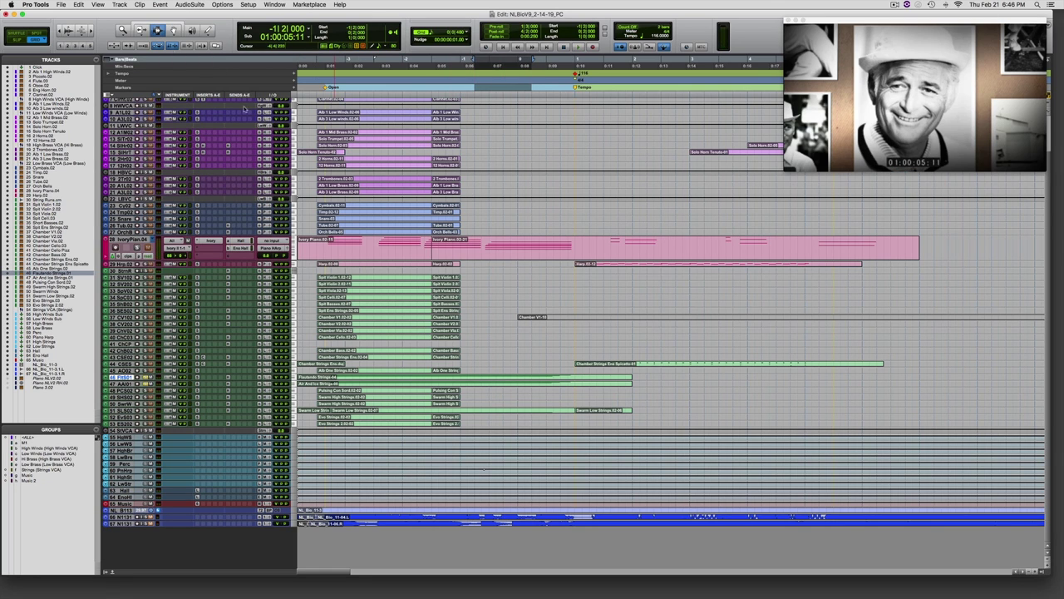
left_click_drag(475, 384, 546, 383)
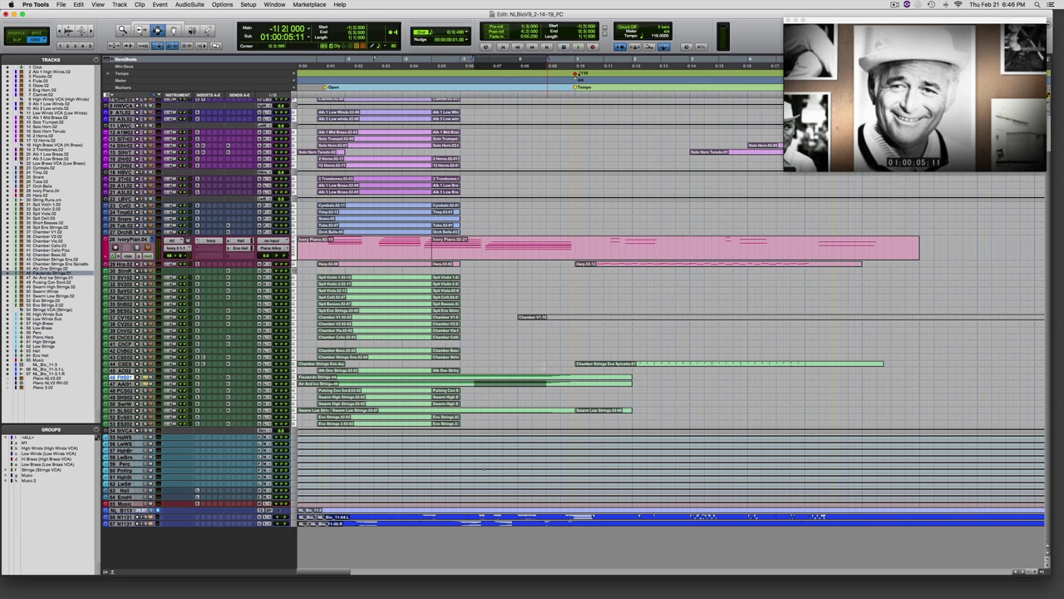
key("Return")
key("space")
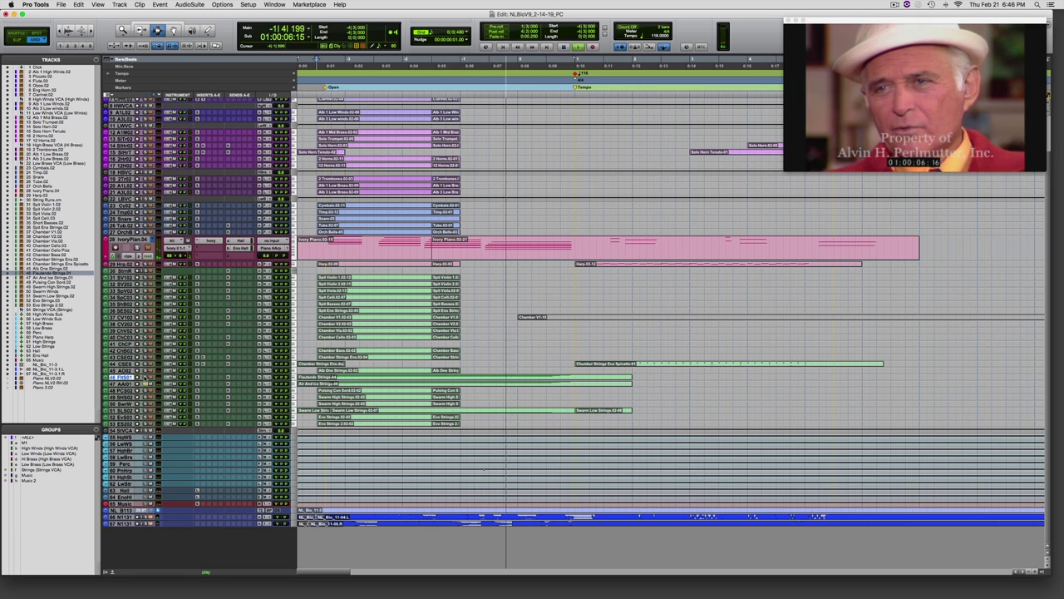
key("space")
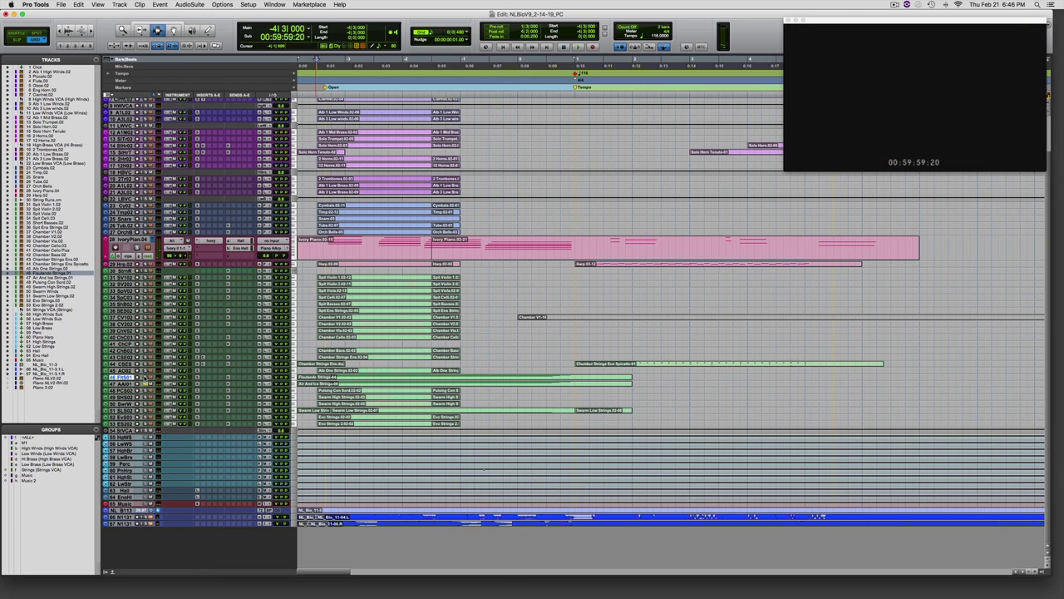
Step: Play the opening with Flautando Strings.01 and Air And Ice Strings.01 soloed, then with only Swarm Low Strings.02 soloed
key("space")
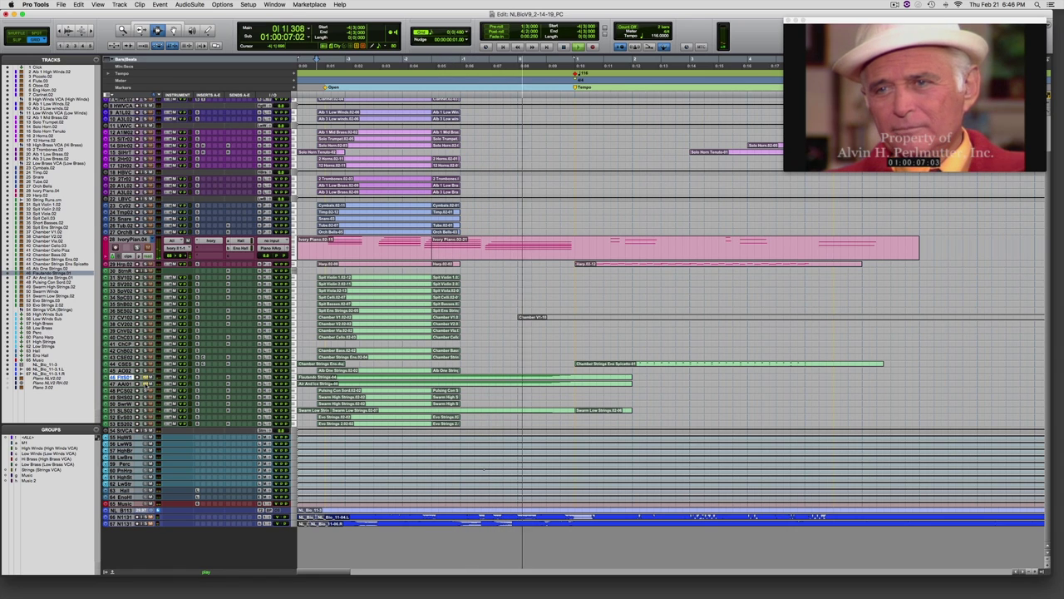
key("space")
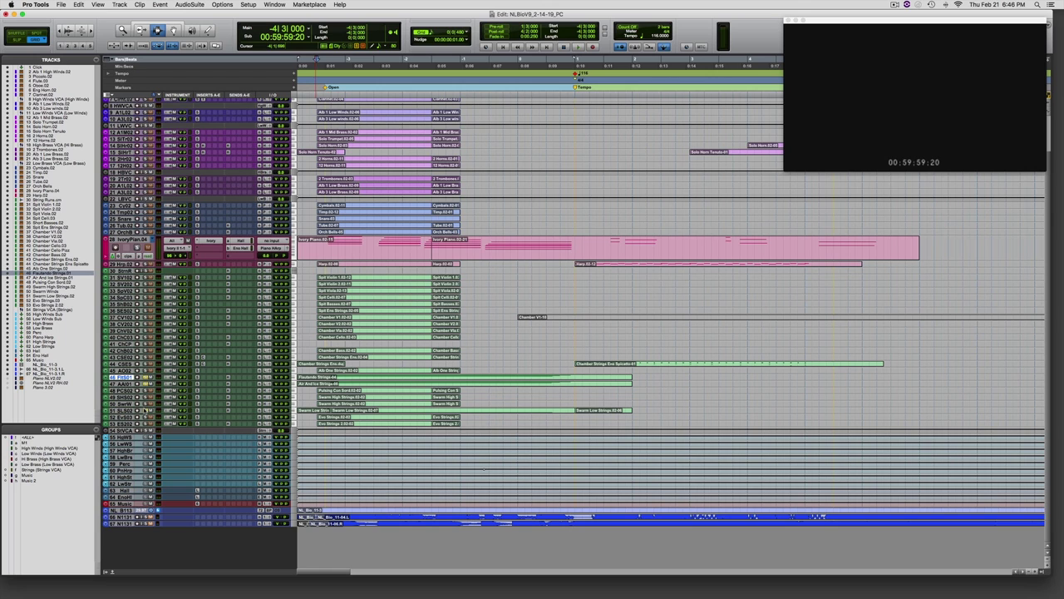
key("space")
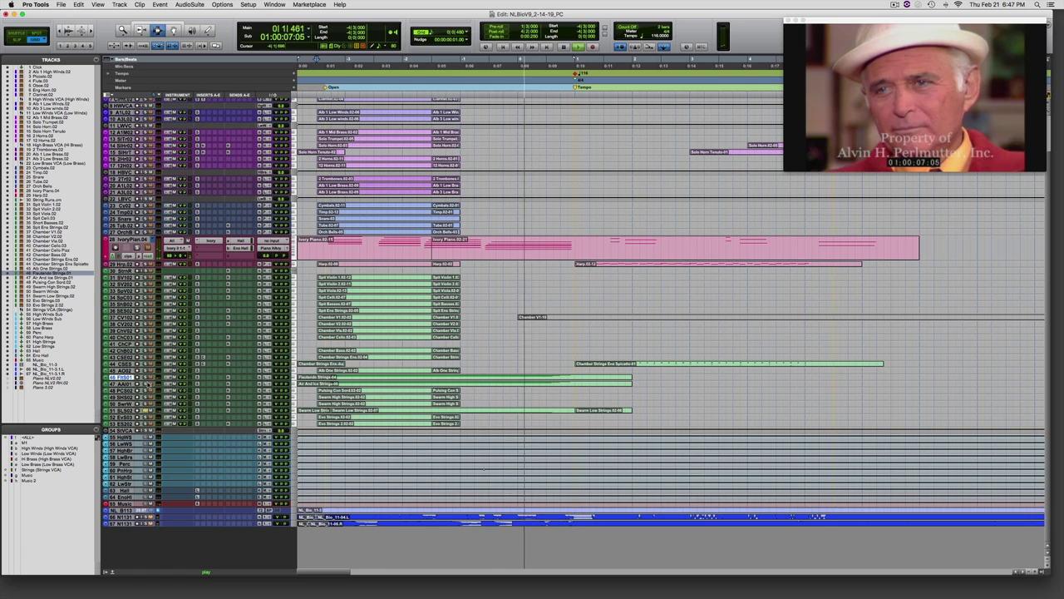
key("space")
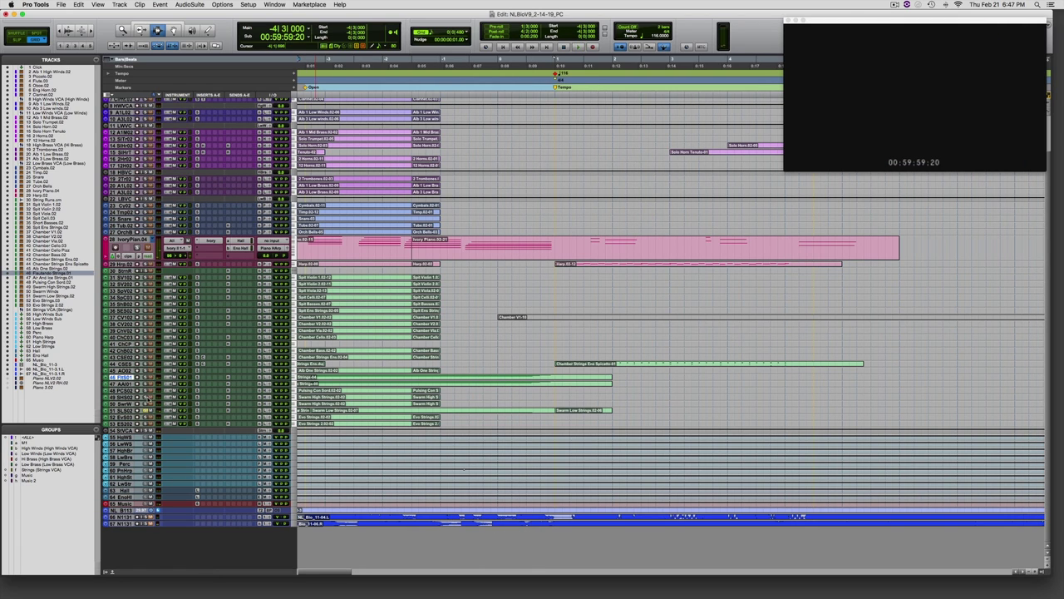
Step: Enlarge the Swarm Low Strings.02 track and display its mod wheel (1) automation
left_click_drag(128, 413, 146, 446)
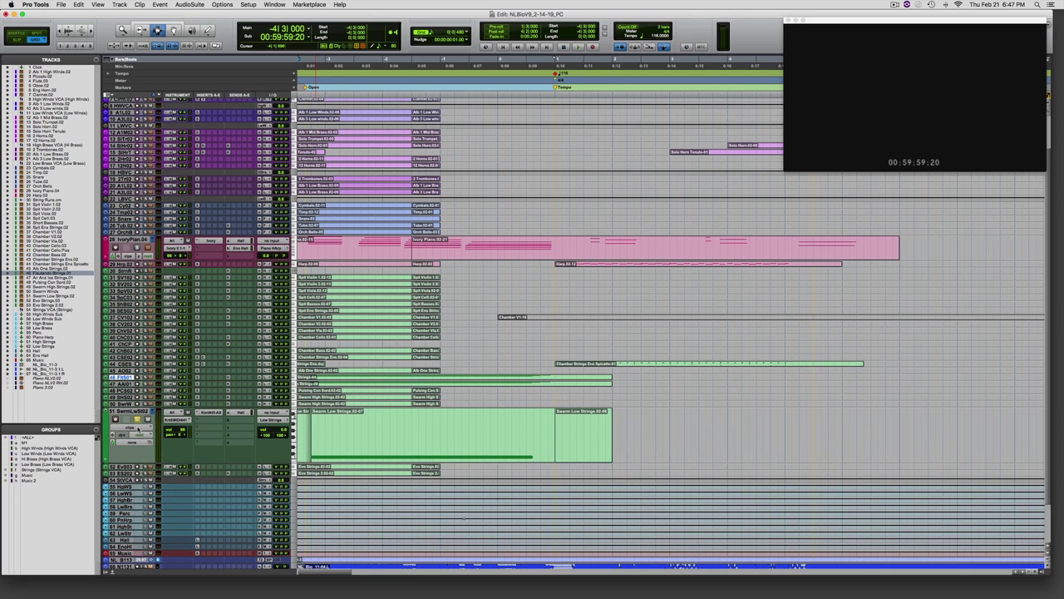
left_click(140, 431)
mouse_move(146, 497)
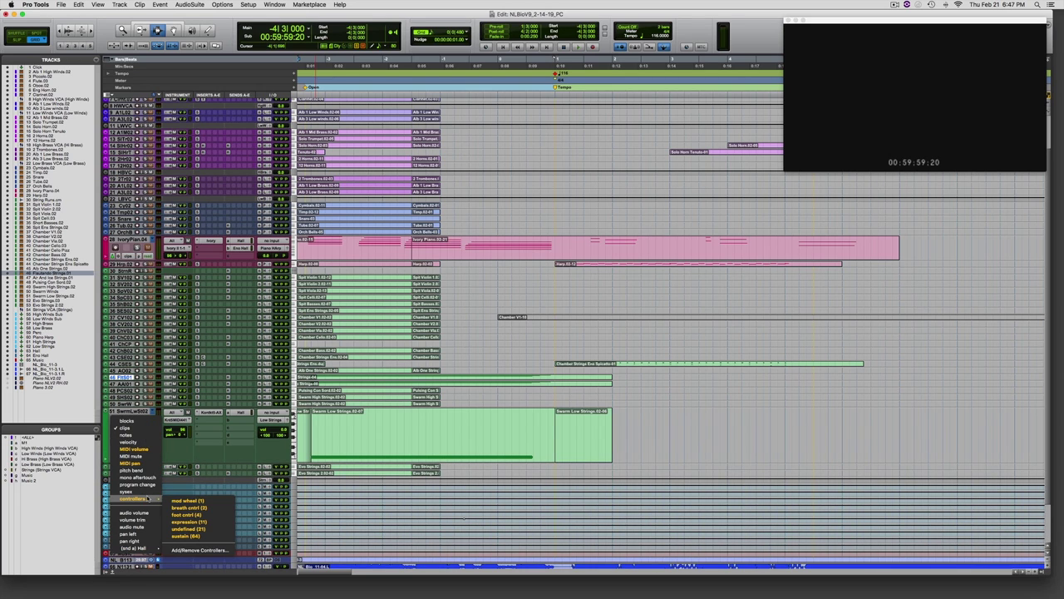
left_click(184, 501)
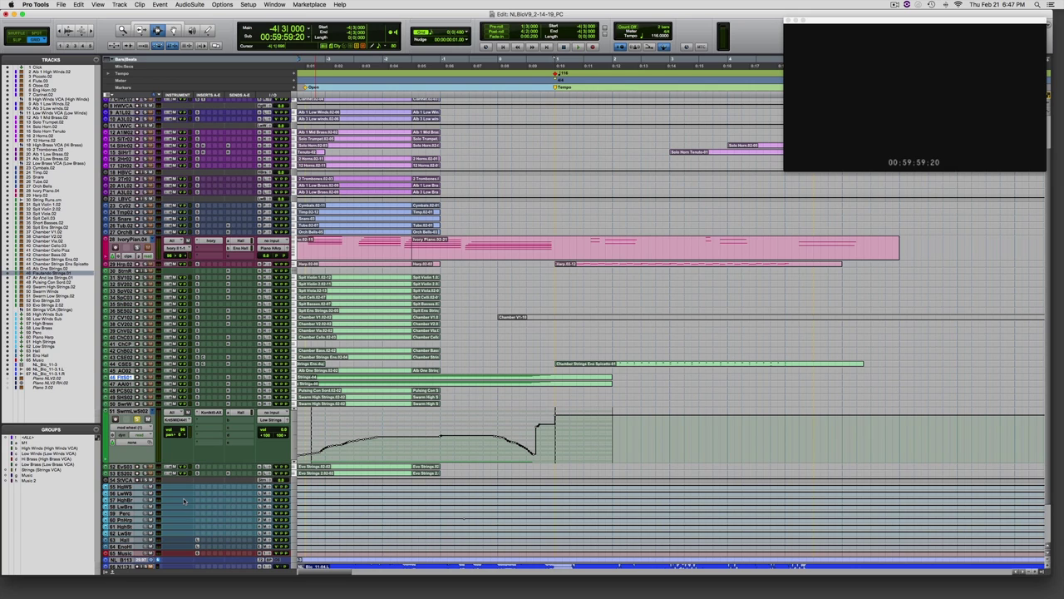
Step: Display the Swarm Low Strings.02 track's expression (11) automation, then return the track to clips view at its small height
left_click(133, 435)
mouse_move(153, 429)
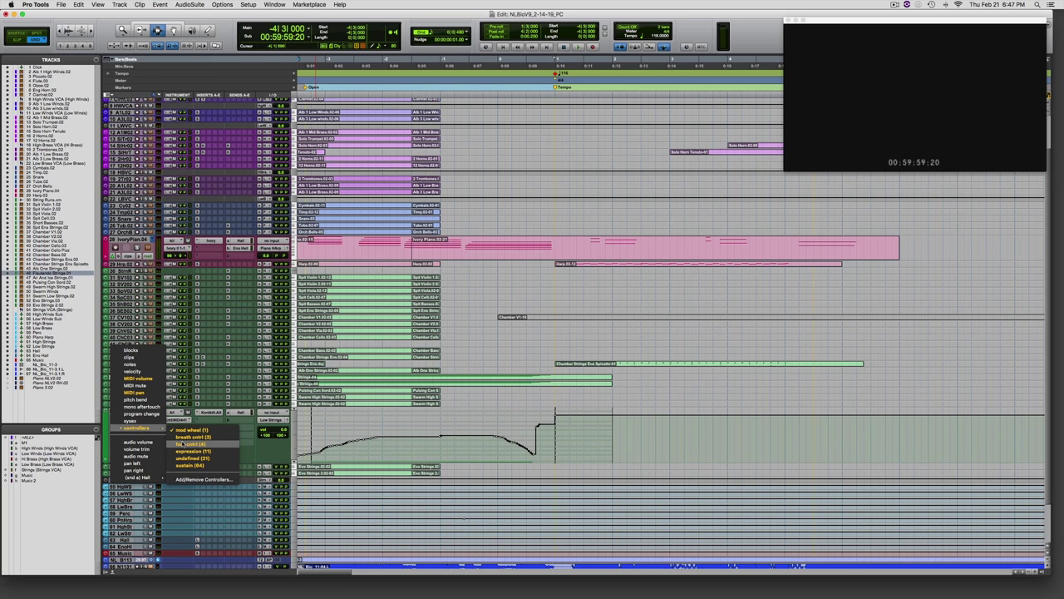
left_click(191, 451)
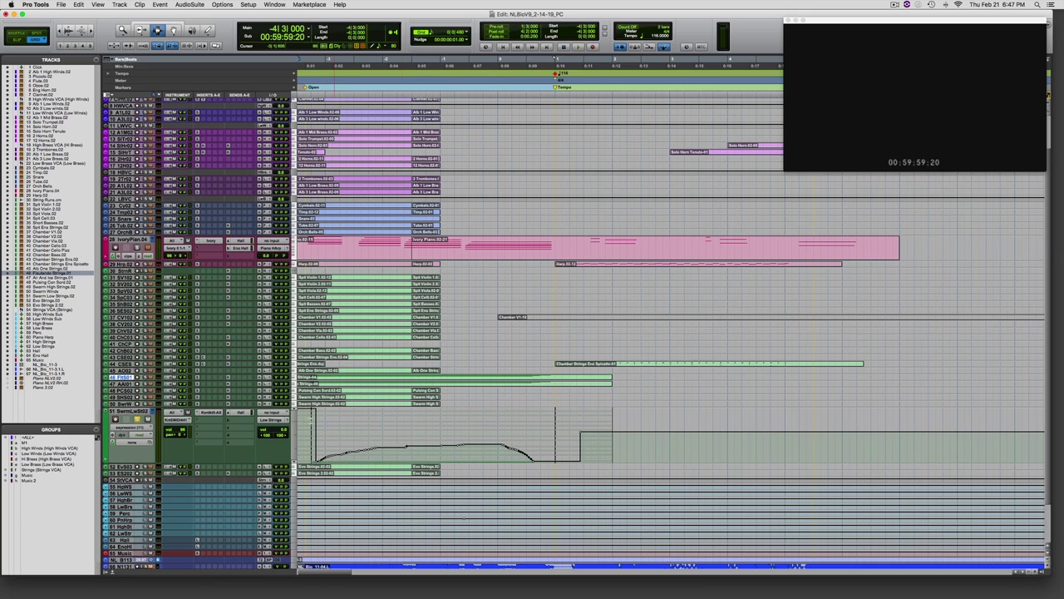
left_click(126, 426)
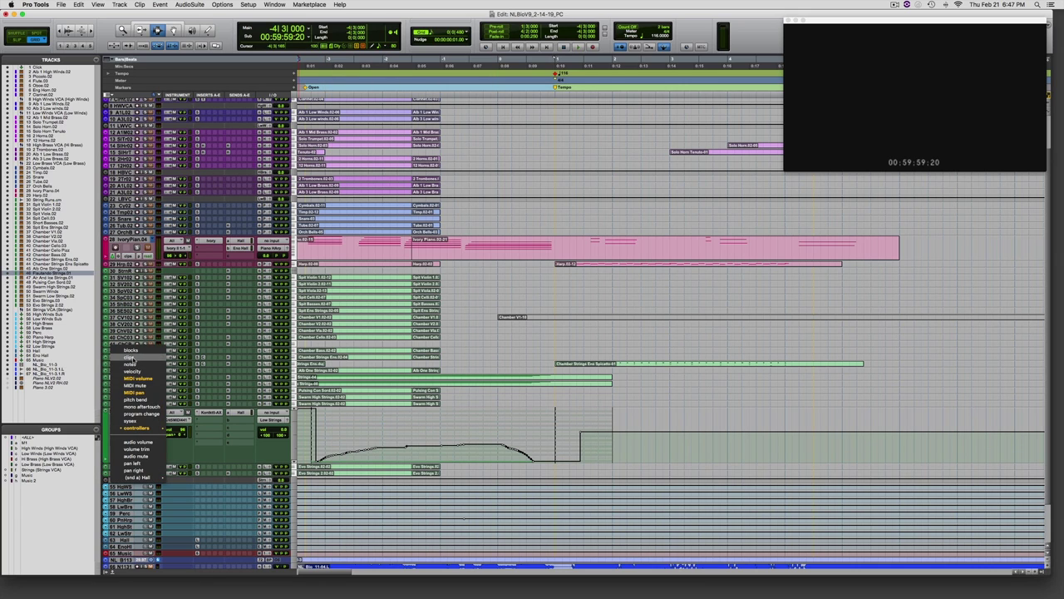
left_click(130, 363)
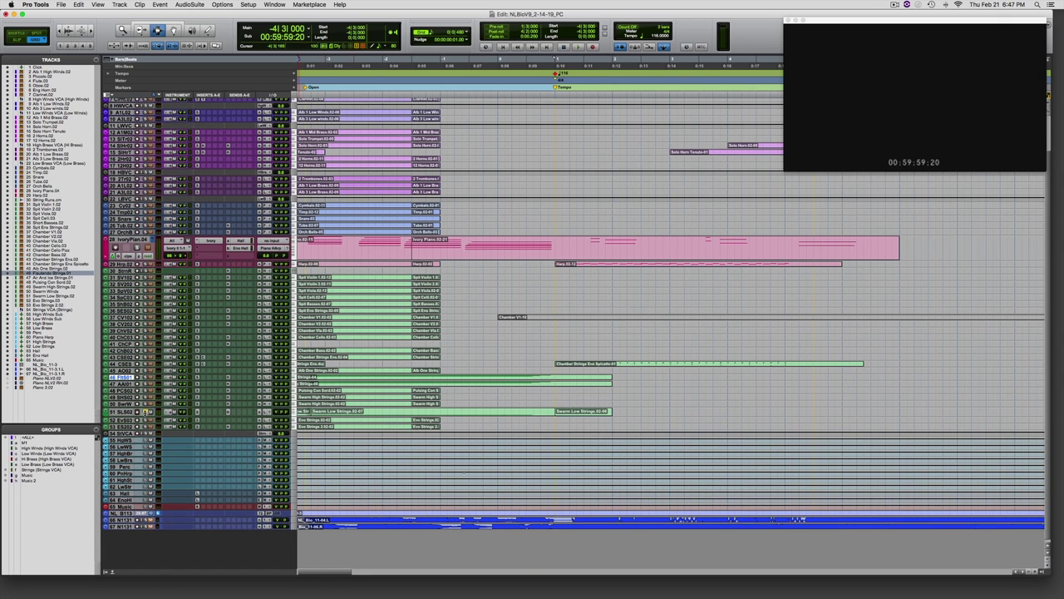
Step: Play the opening again from 00:59:59:20
key("space")
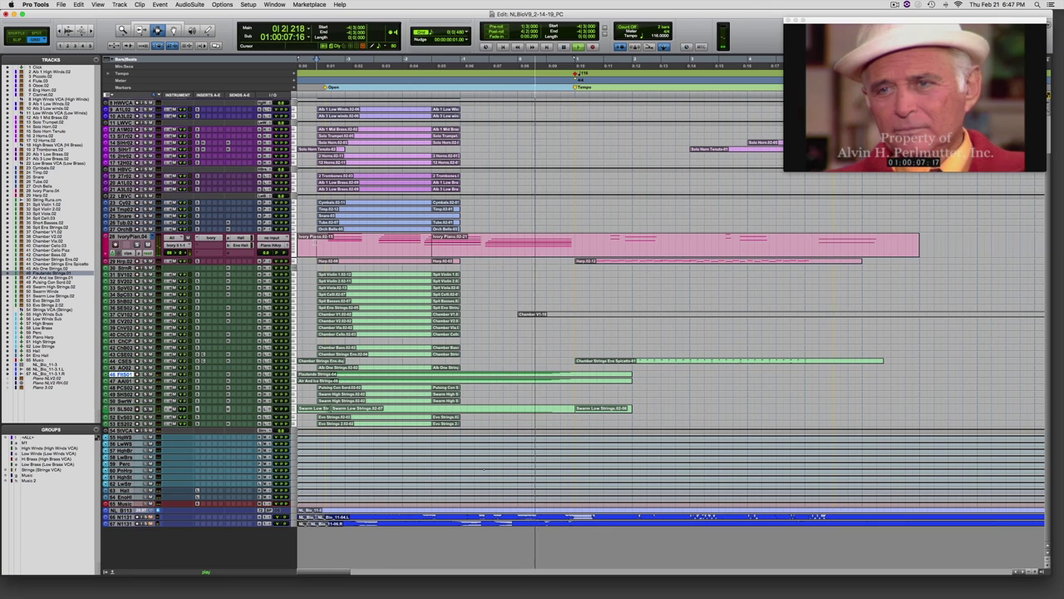
key("space")
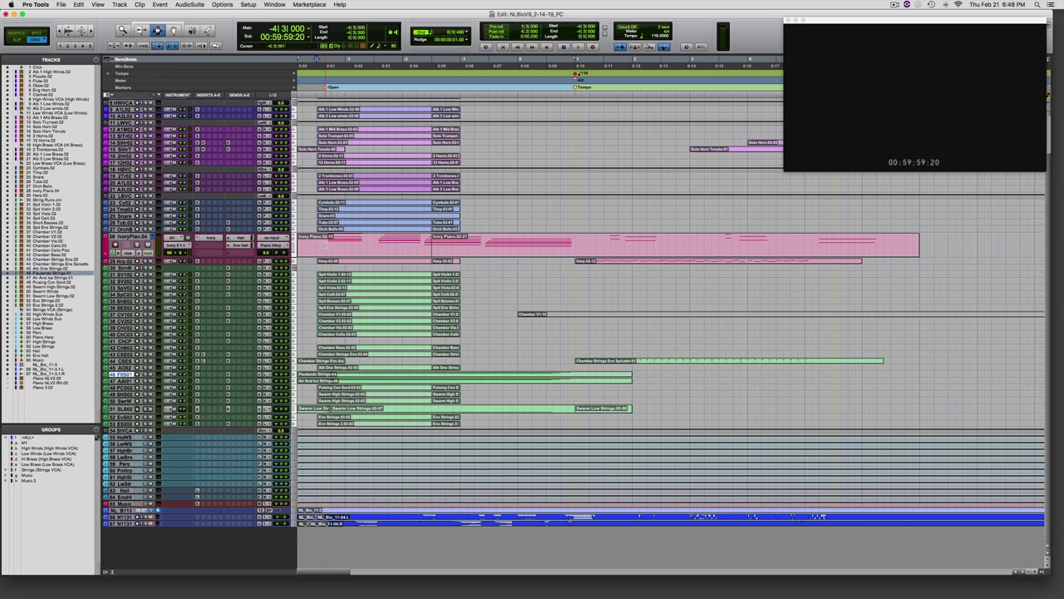
key("space")
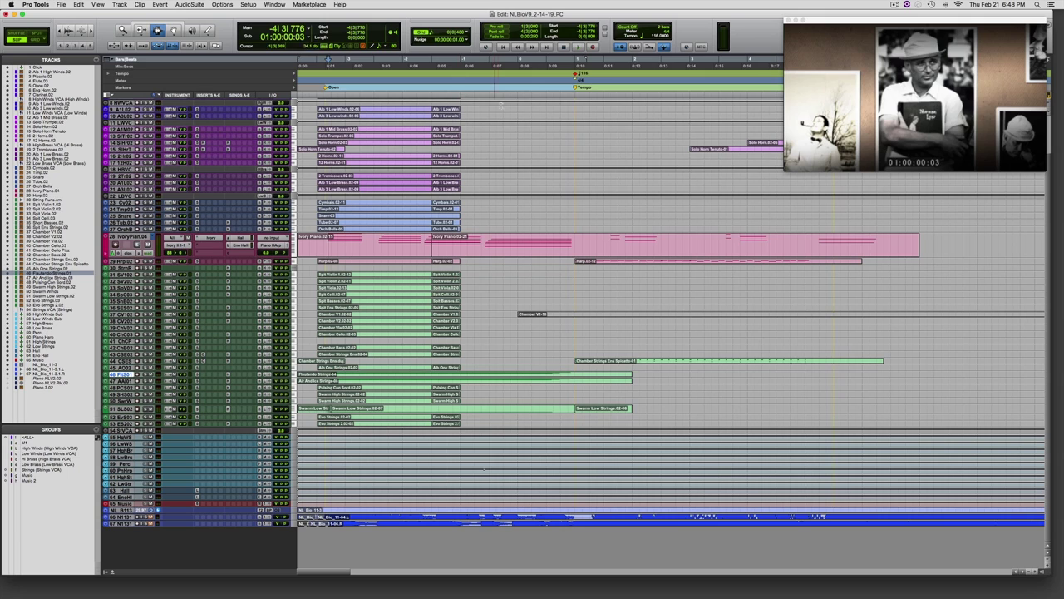
Step: Place the playback start just before the Tempo marker at 01:00:08:27 and play past the Stop Music All In The Family marker twice
left_click(378, 83)
key("space")
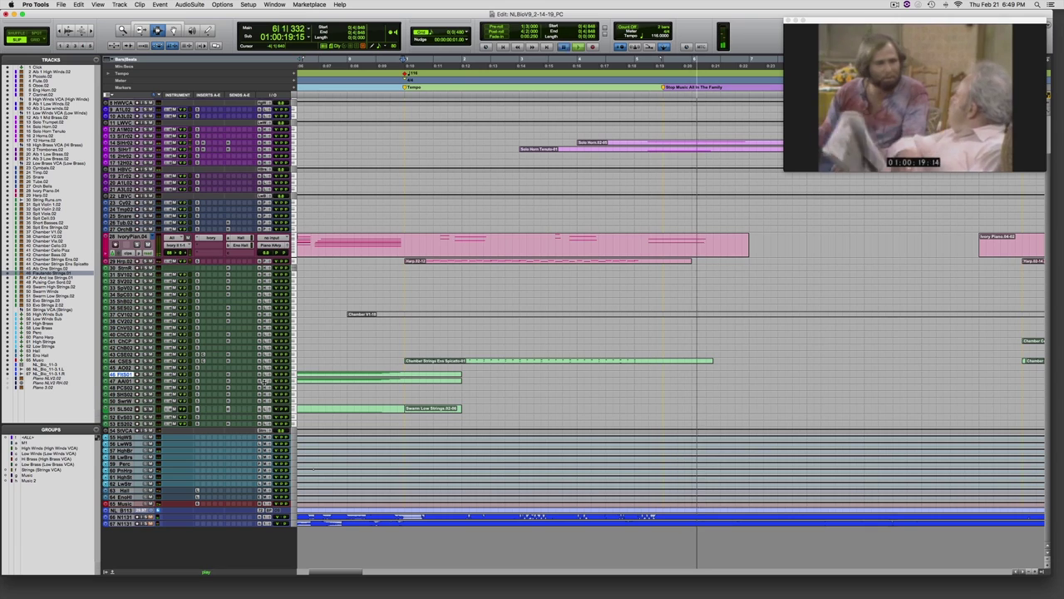
key("space")
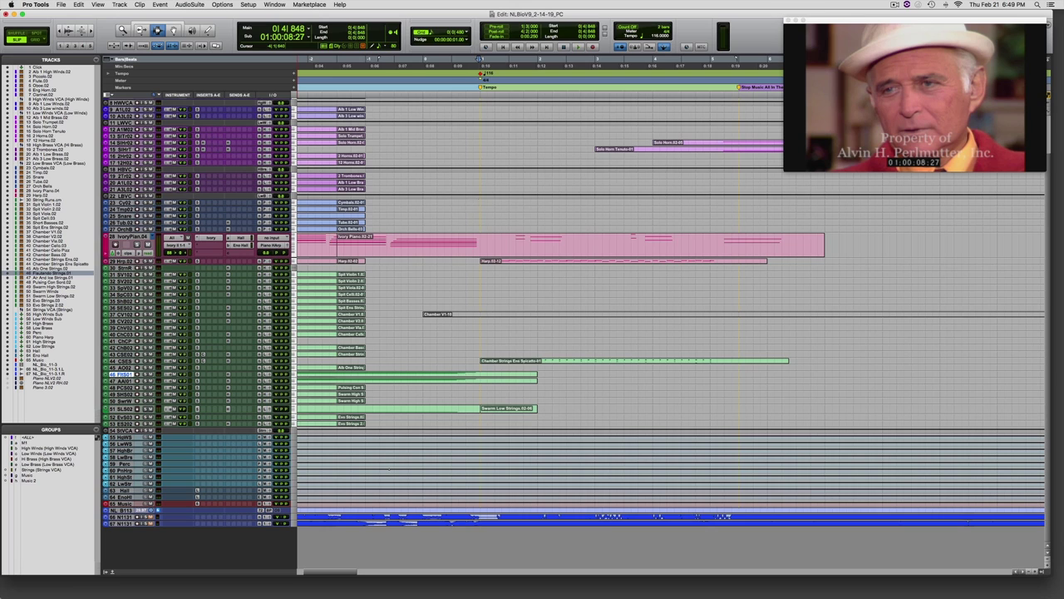
key("space")
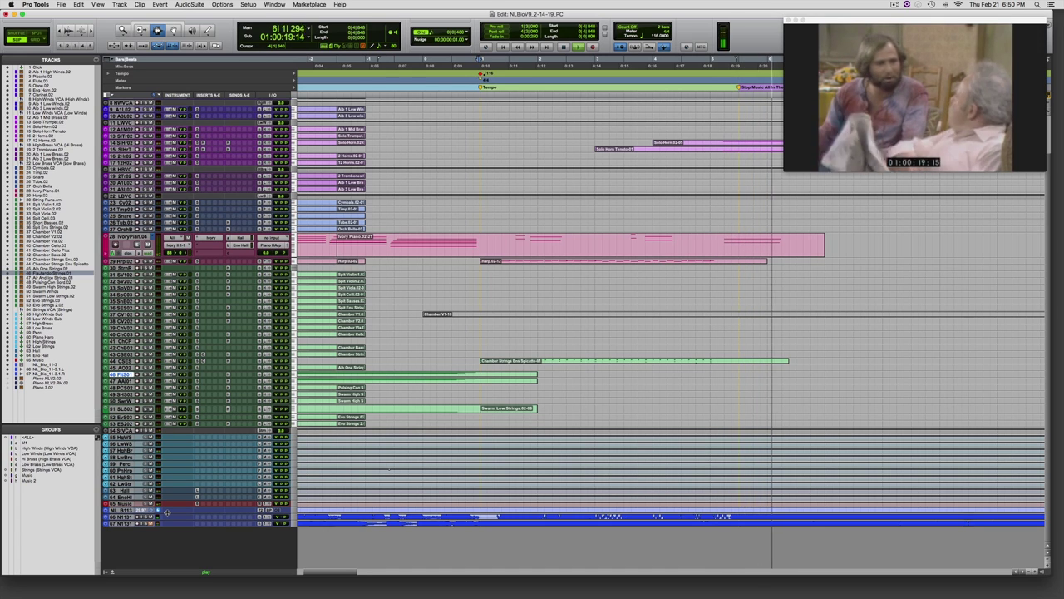
key("space")
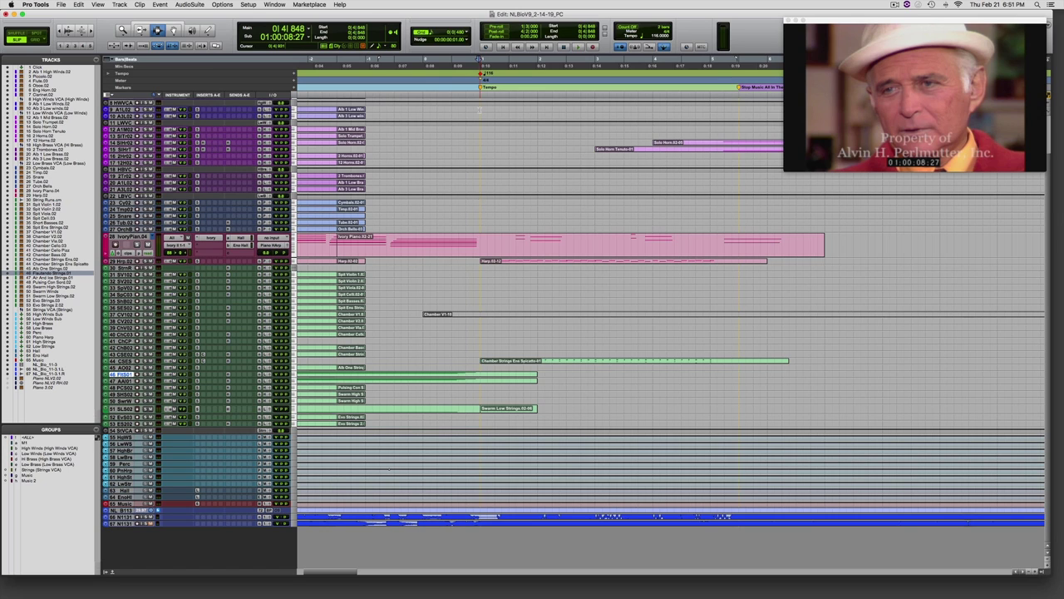
Step: Play from just before the Tempo marker past Music Back In, then place the cursor at the Stop Music All In The Family marker
left_click(478, 115)
key("space")
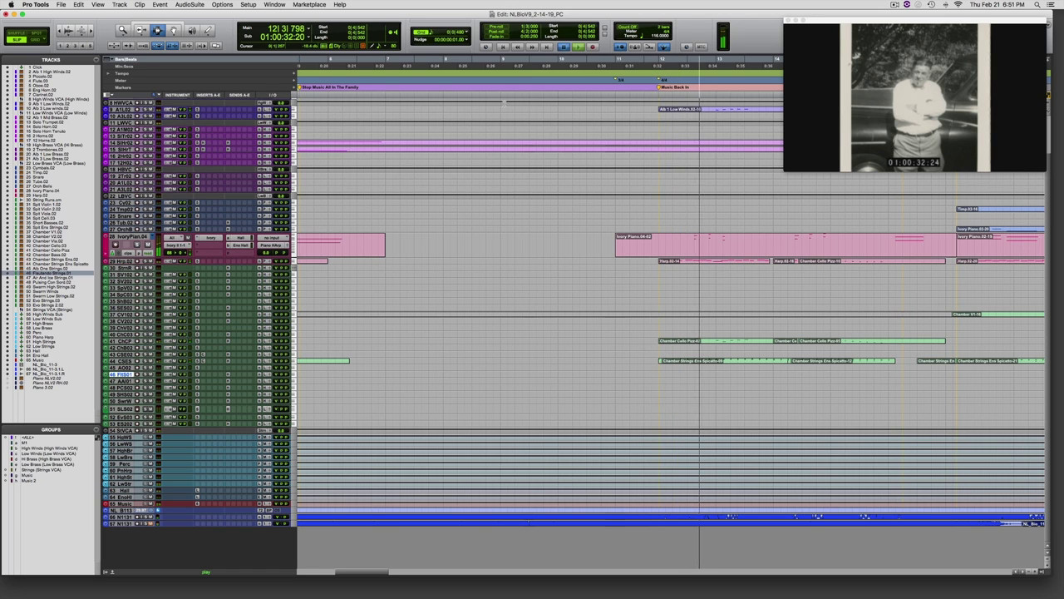
left_click(541, 108)
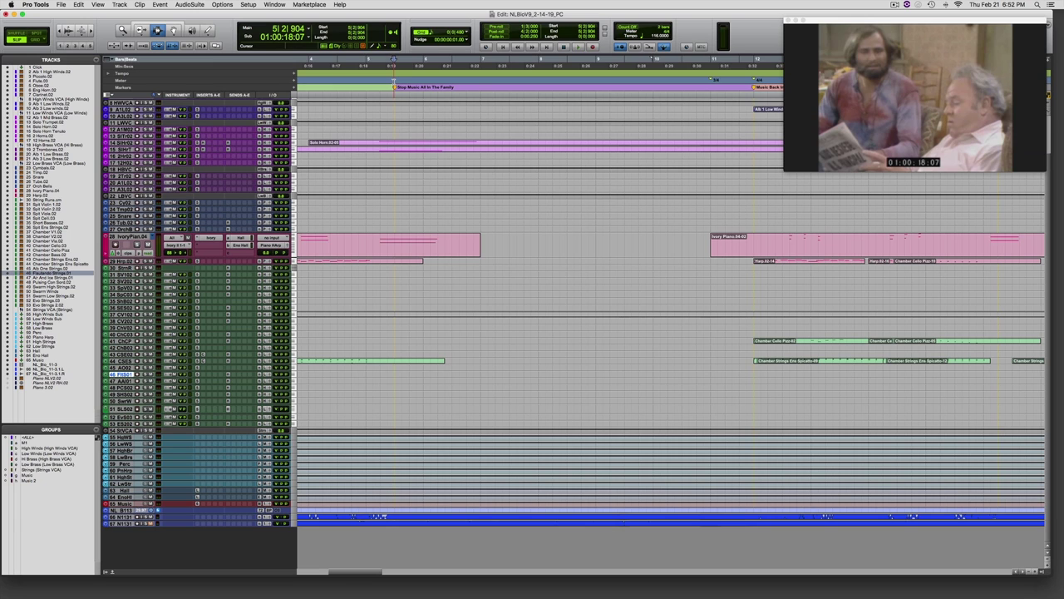
scroll(670, 291, "right", 5)
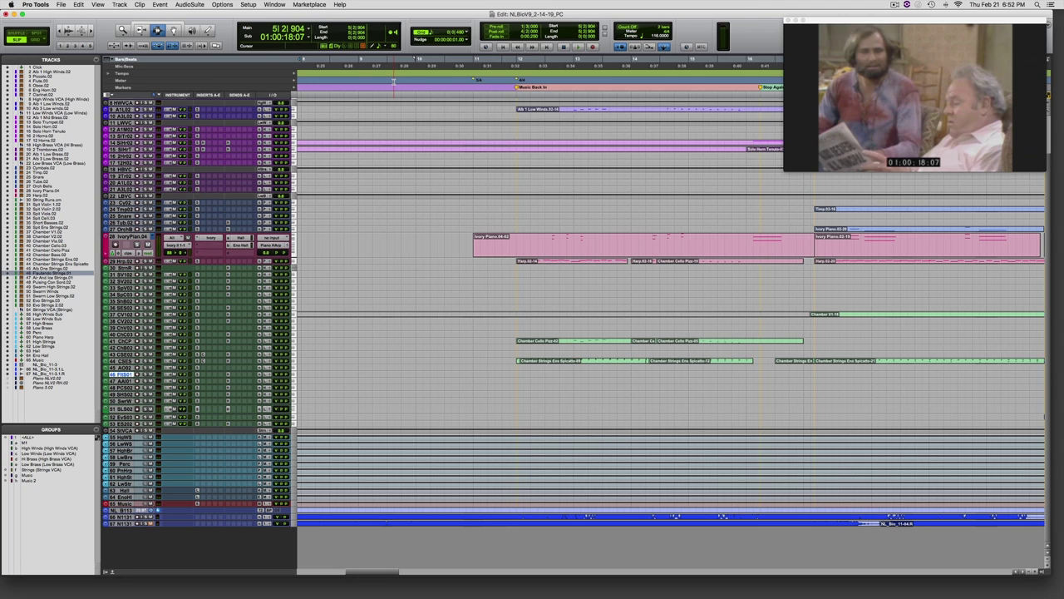
Step: Play from the Tempo marker at 01:00:08:28 with the Chamber Strings Ens Spicatto and Harp.02 tracks soloed, then stop playback
scroll(483, 470, "left", 10)
key("space")
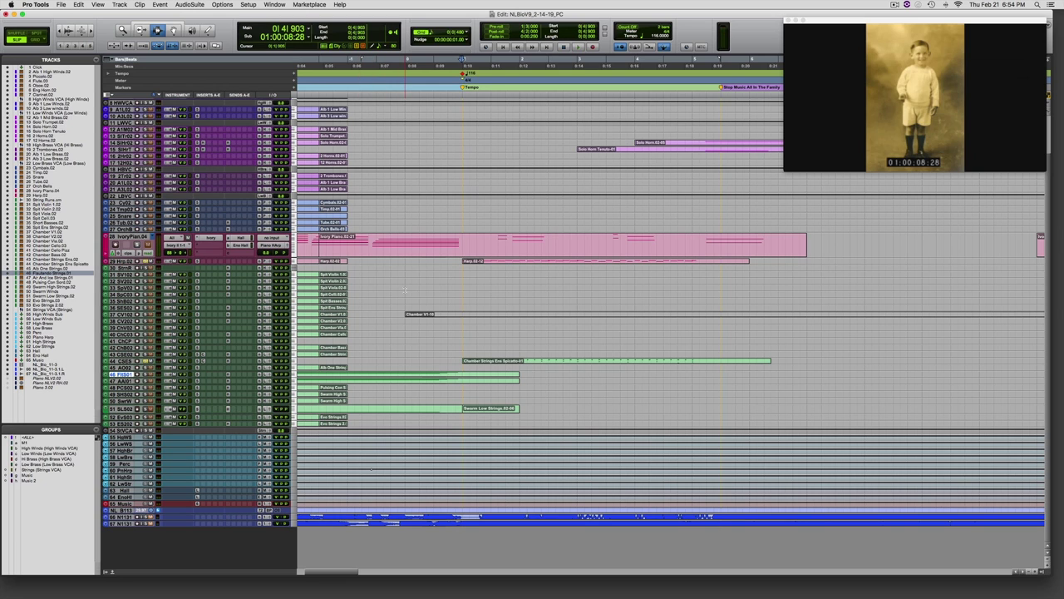
key("space")
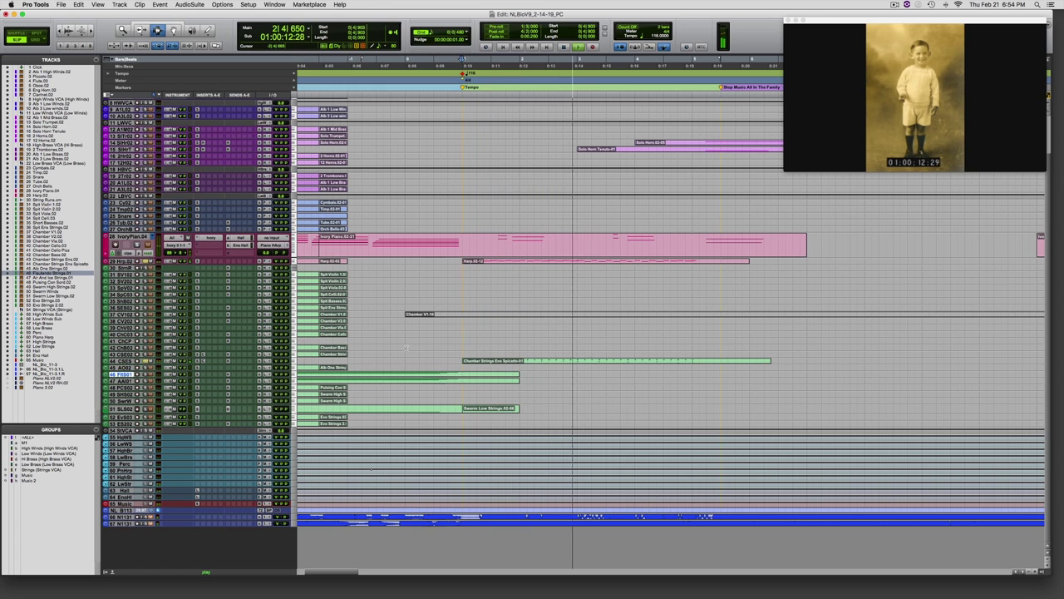
key("space")
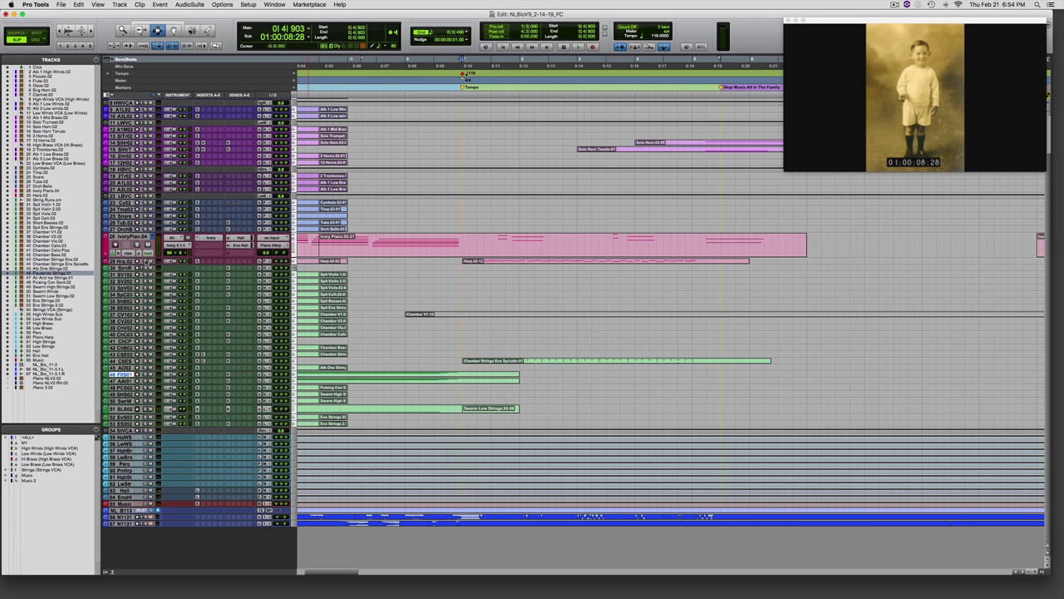
Step: Move playback to just before the Music Back In marker and play that section with Alb 1 Low Winds.02 soloed
scroll(665, 307, "right", 3)
scroll(610, 353, "right", 15)
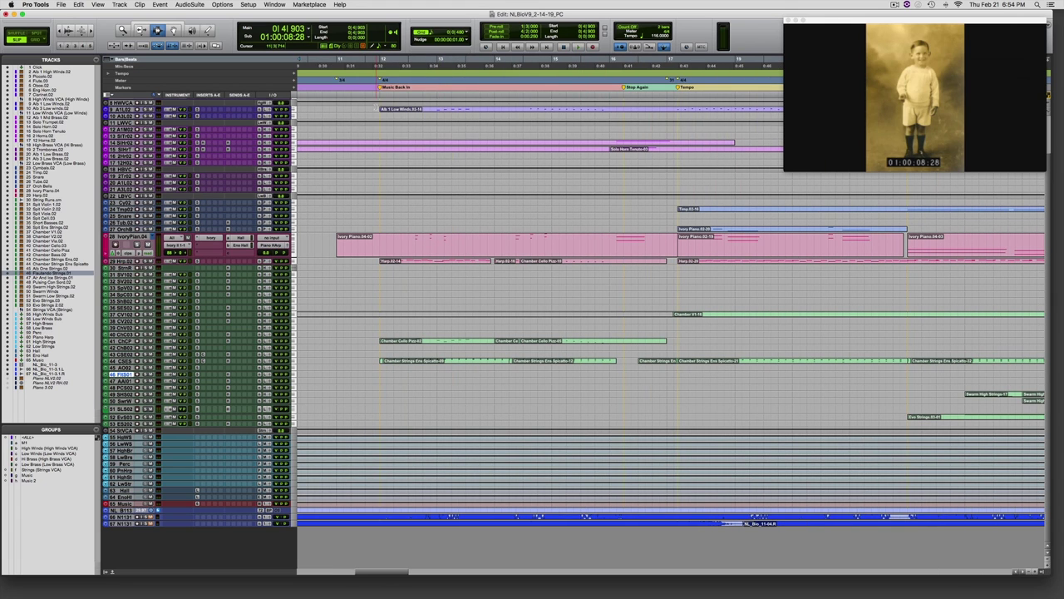
left_click(380, 87)
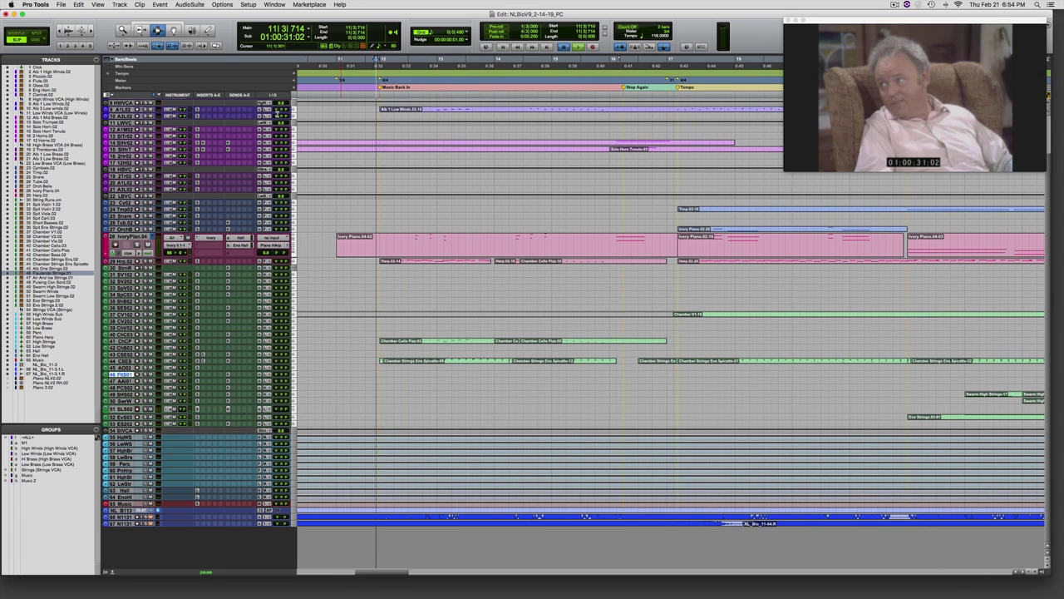
key("space")
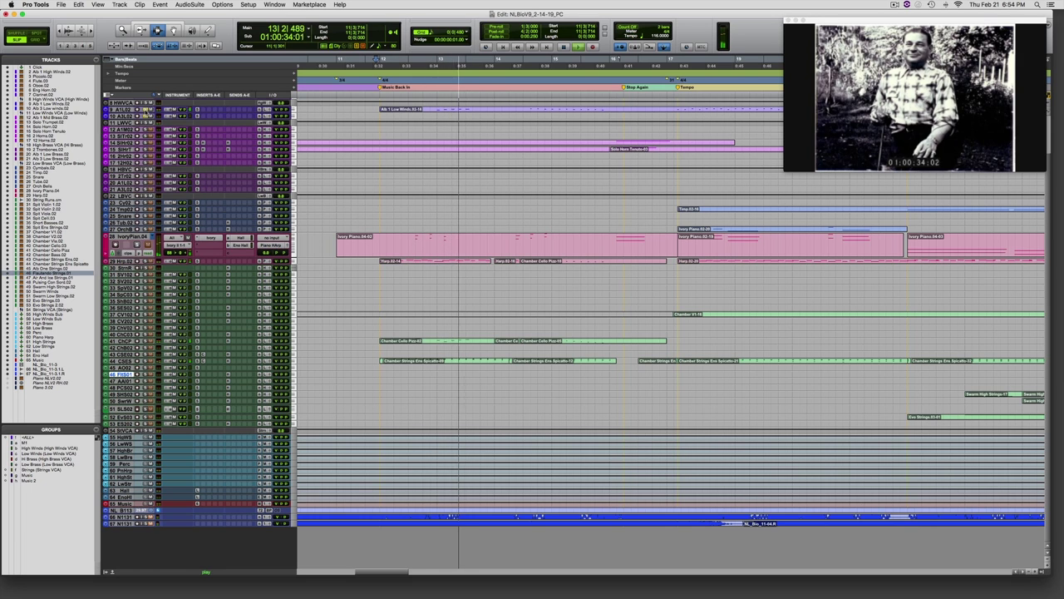
key("space")
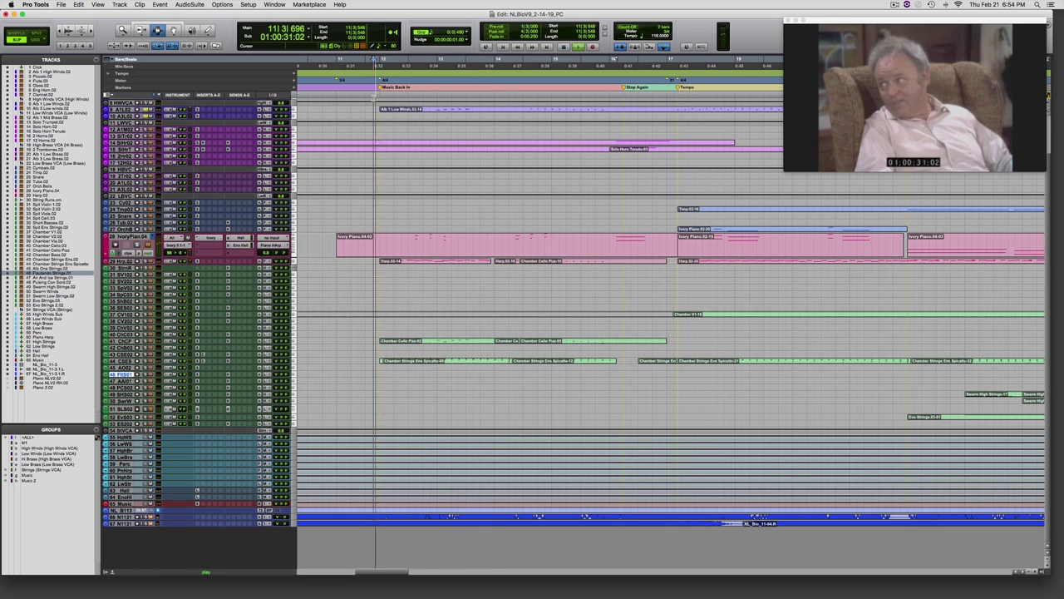
Step: Play the Music Back In section, then highlight the Alb 1 Low Winds.02 clip from about bar 14 beat 2 to bar 16
key("space")
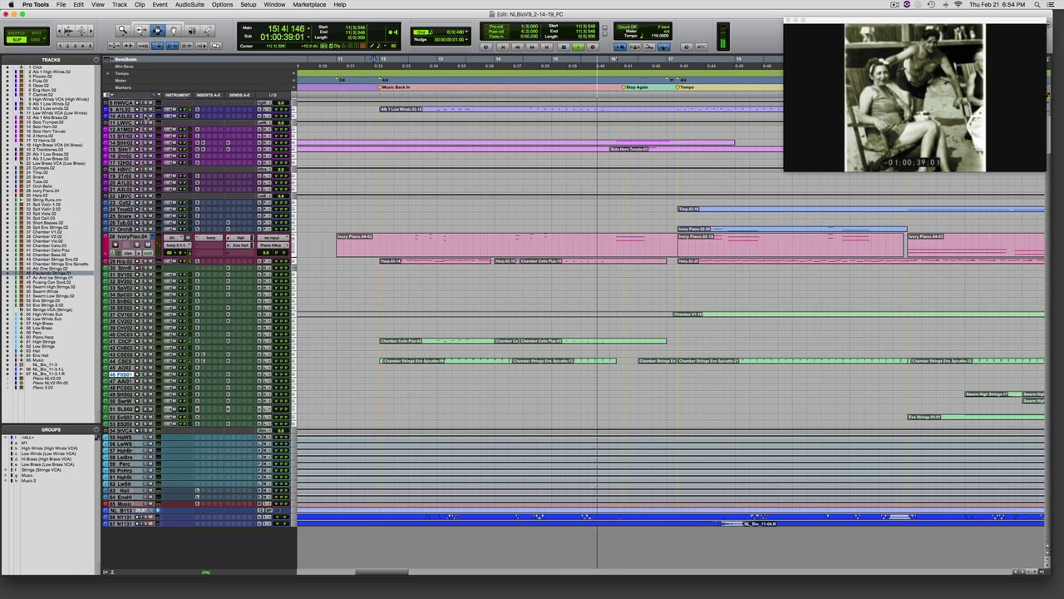
key("space")
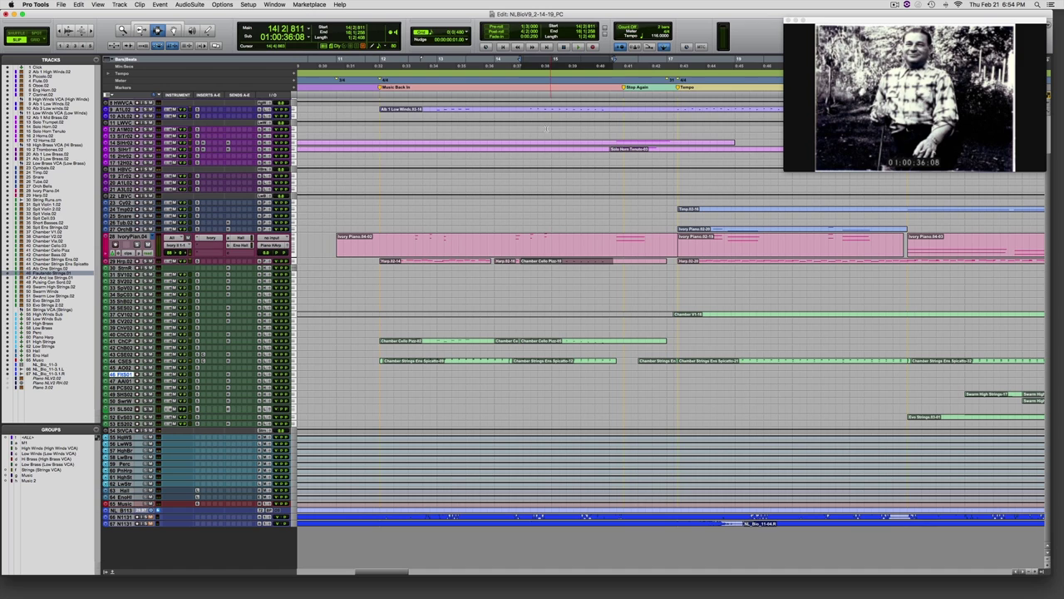
left_click_drag(513, 109, 612, 109)
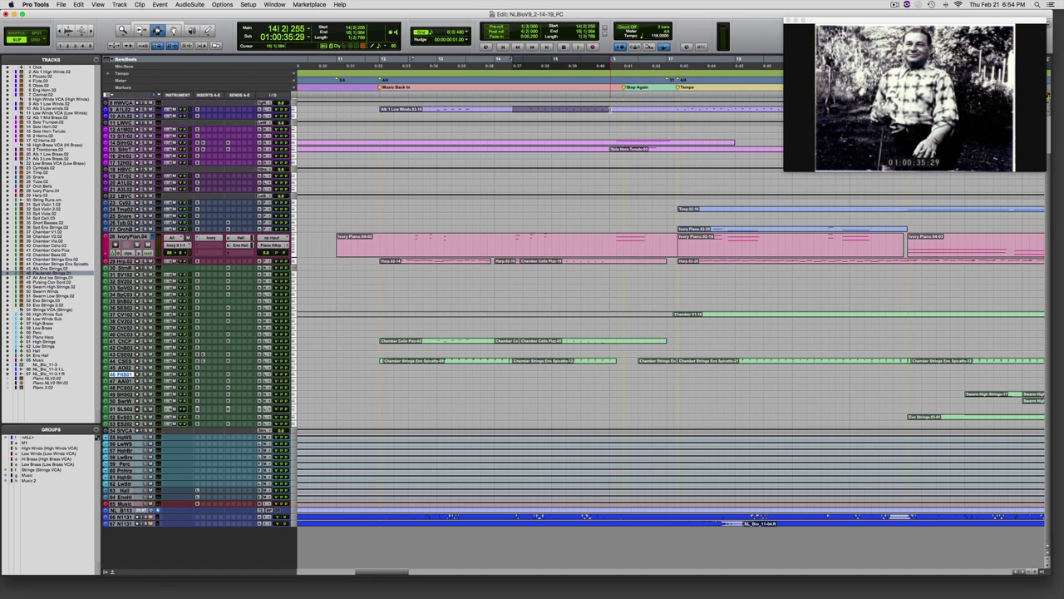
Step: Play a short passage from about bar 16 beat 1, at the end of the highlighted Alb 1 Low Winds.02 clip passage
left_click(616, 109)
key("space")
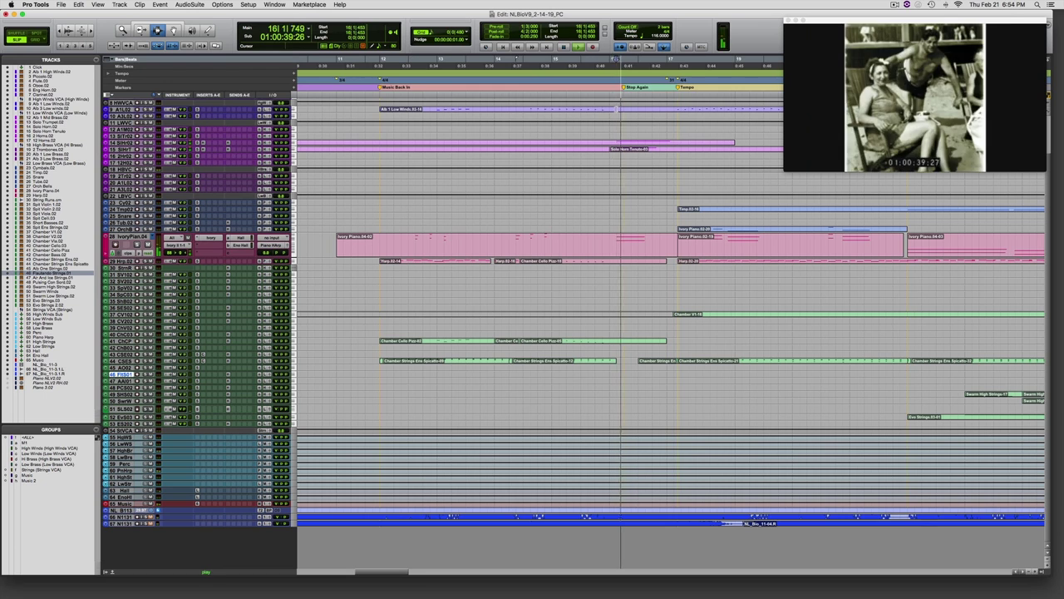
key("space")
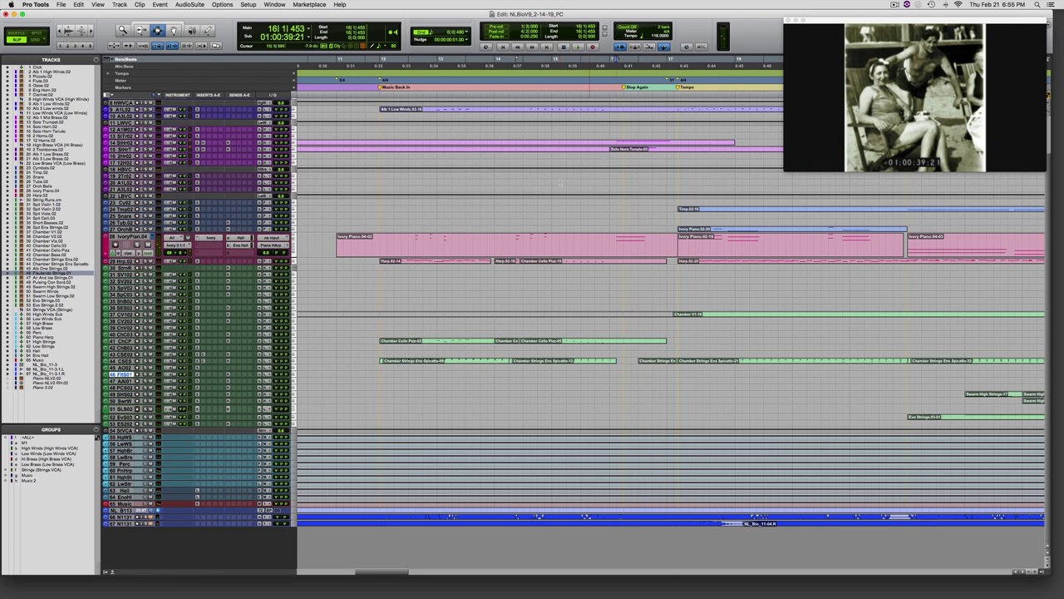
Step: Recall the Ivory Piano.04 passage around bar 5, then return to bar 16 beat 1 and play past the Stop Again and Tempo markers
key("KP_1")
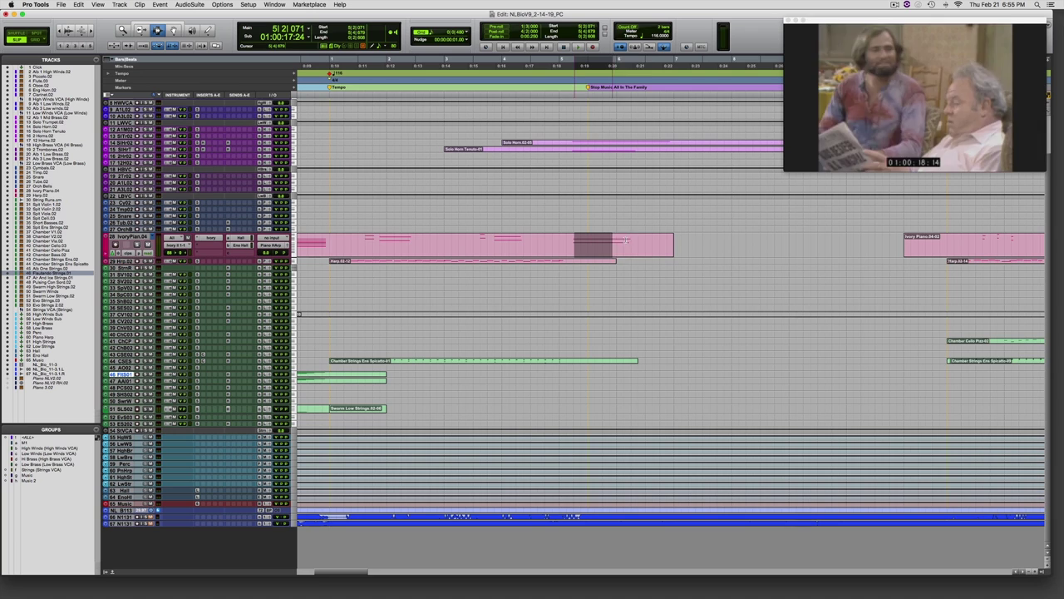
key("KP_2")
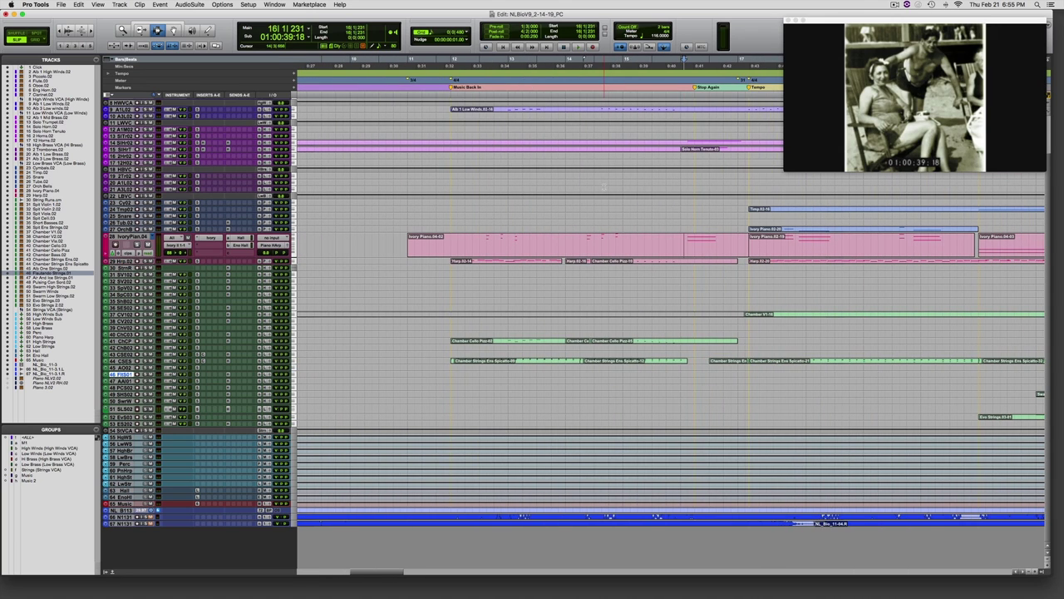
scroll(603, 185, "left", 1)
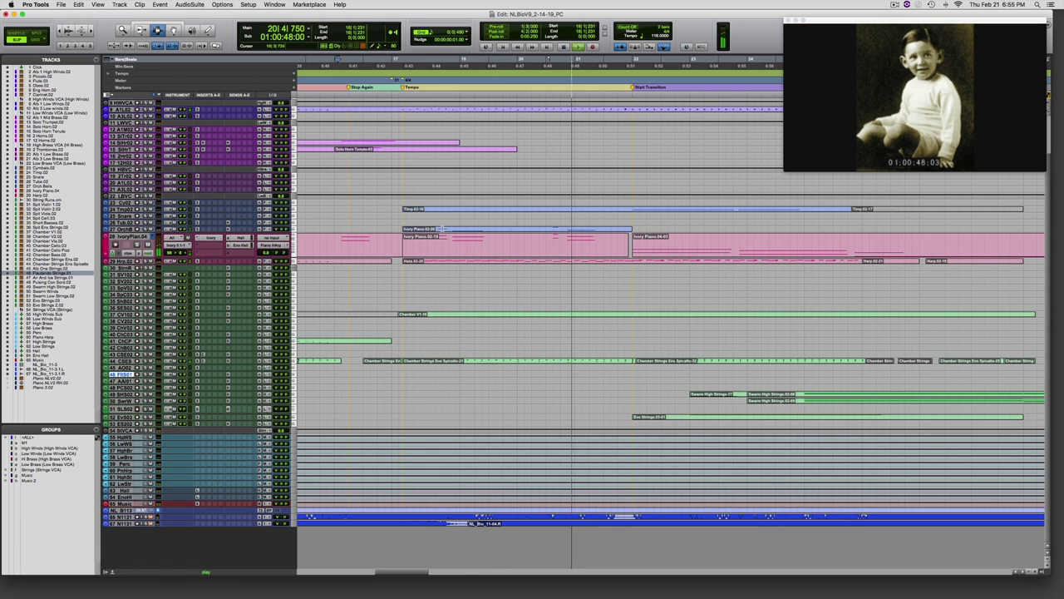
Step: Highlight the clip on the Orch Bells track, then play from bar 17 beat 3 with Orch Bells and Ivory Piano.04 soloed
left_click(443, 229)
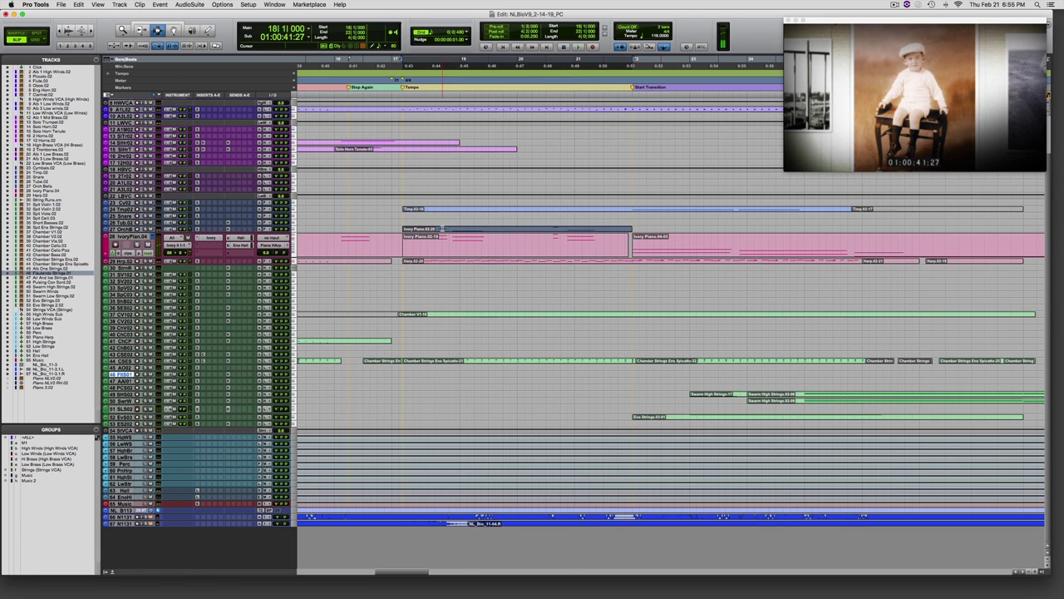
left_click(405, 229)
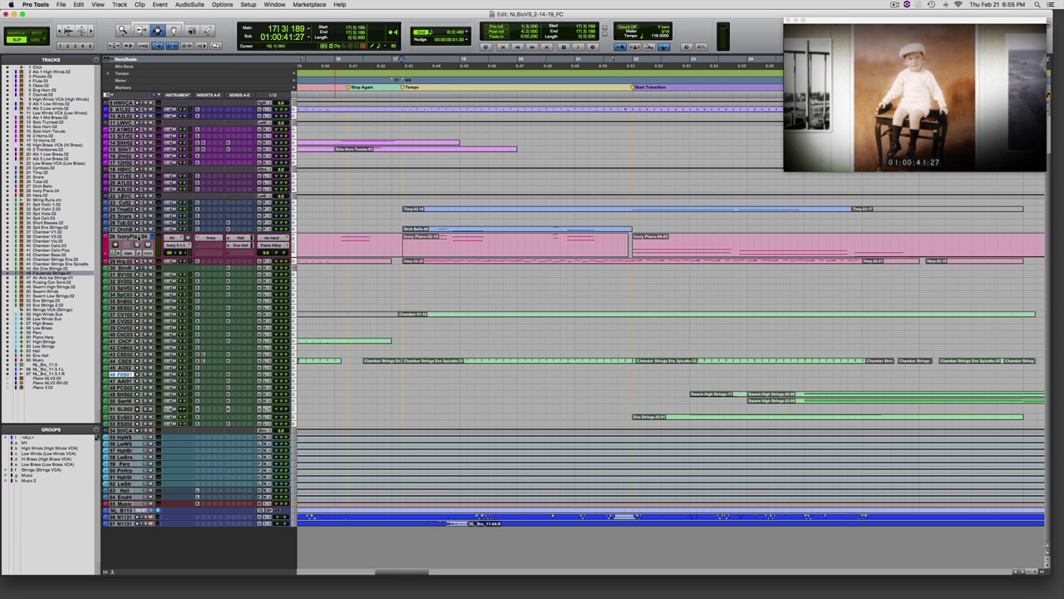
key("space")
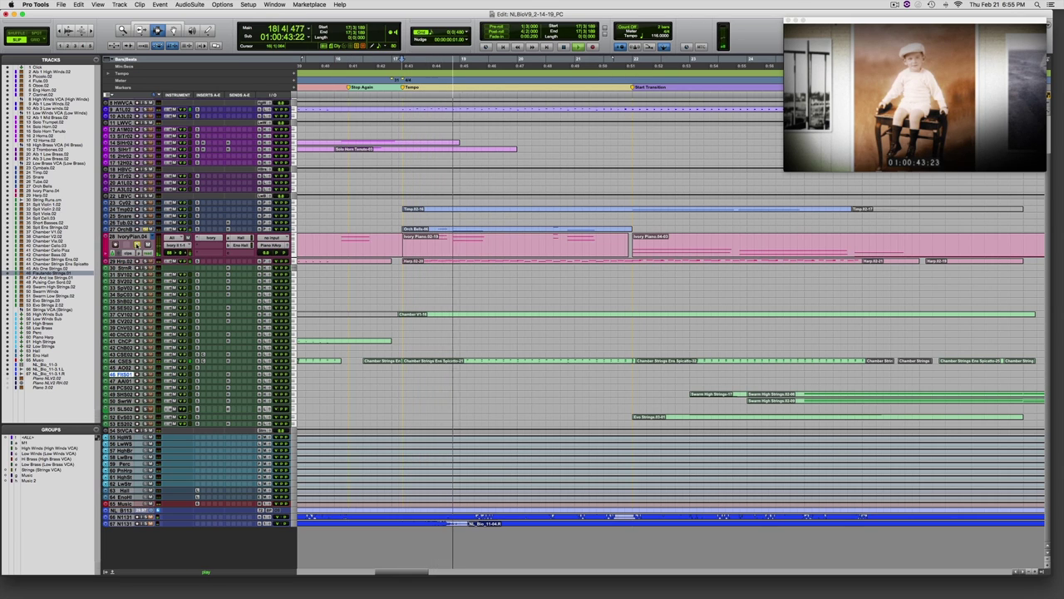
key("space")
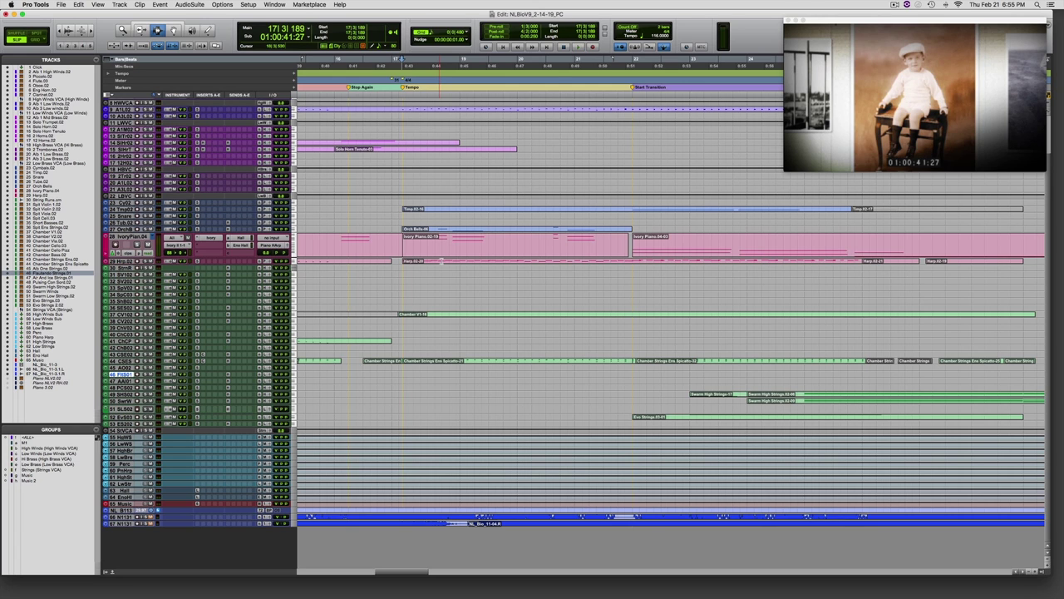
Step: Play the cue from the session start at 00:59:59:23 to just before the Start Transition marker, then stop playback
key("super+bracketleft")
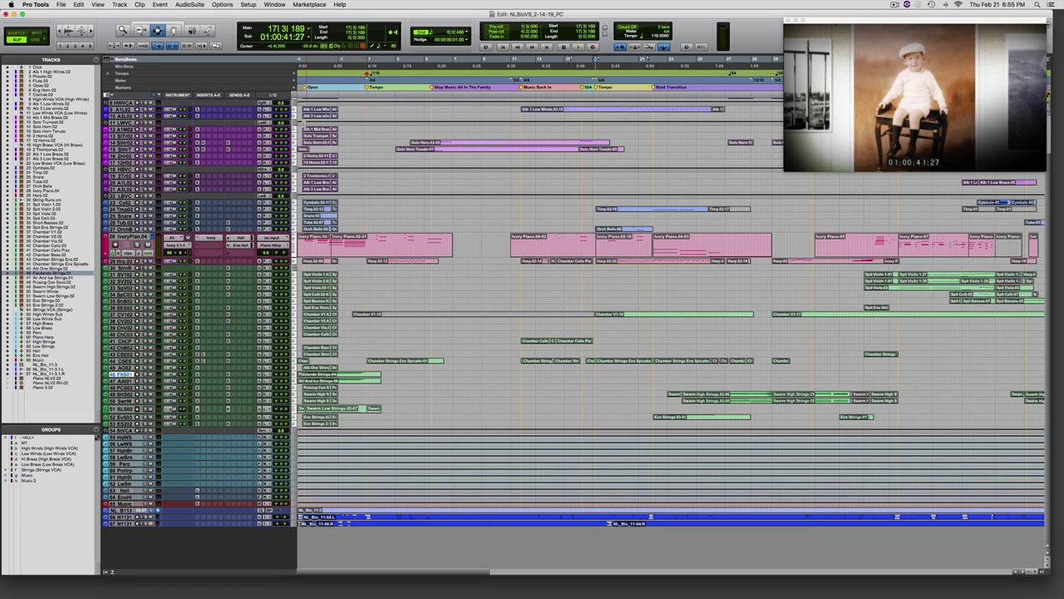
key("Return")
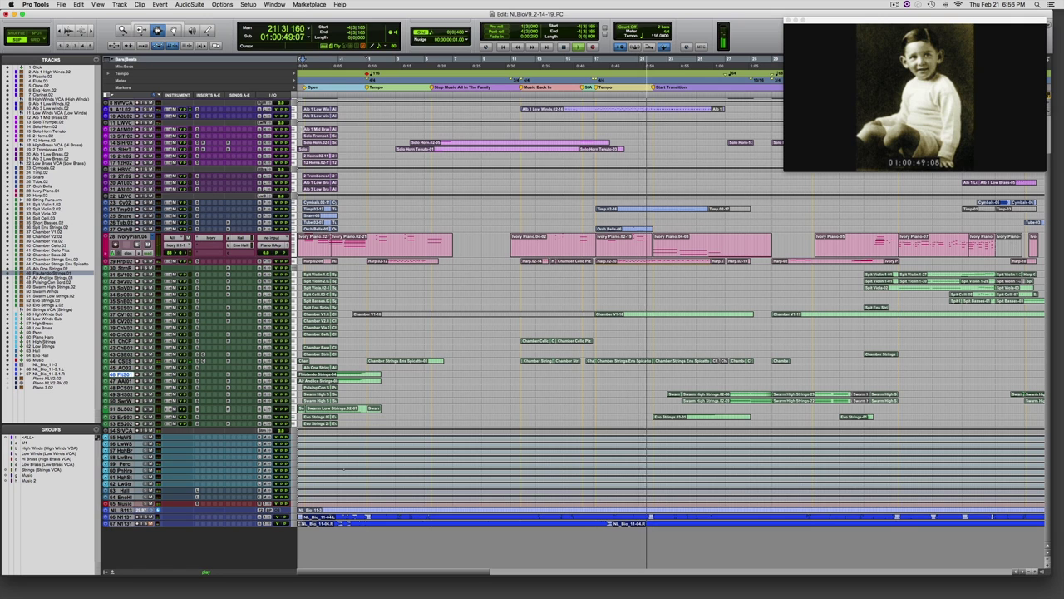
key("space")
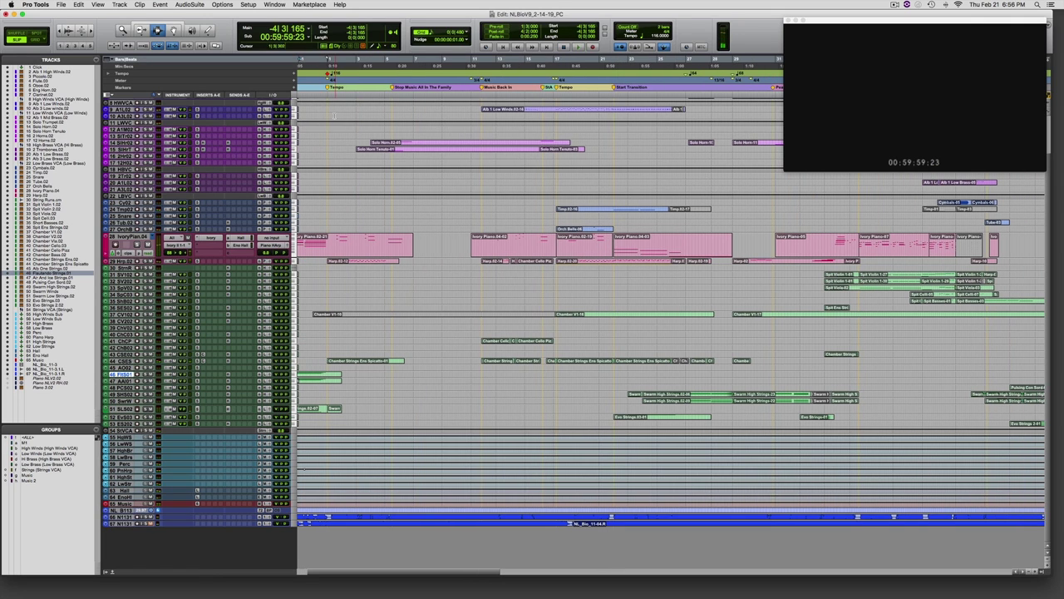
Step: Place the cursor at bar 17 beat 2 and play through the Start Transition section past bar 28
left_click(614, 59)
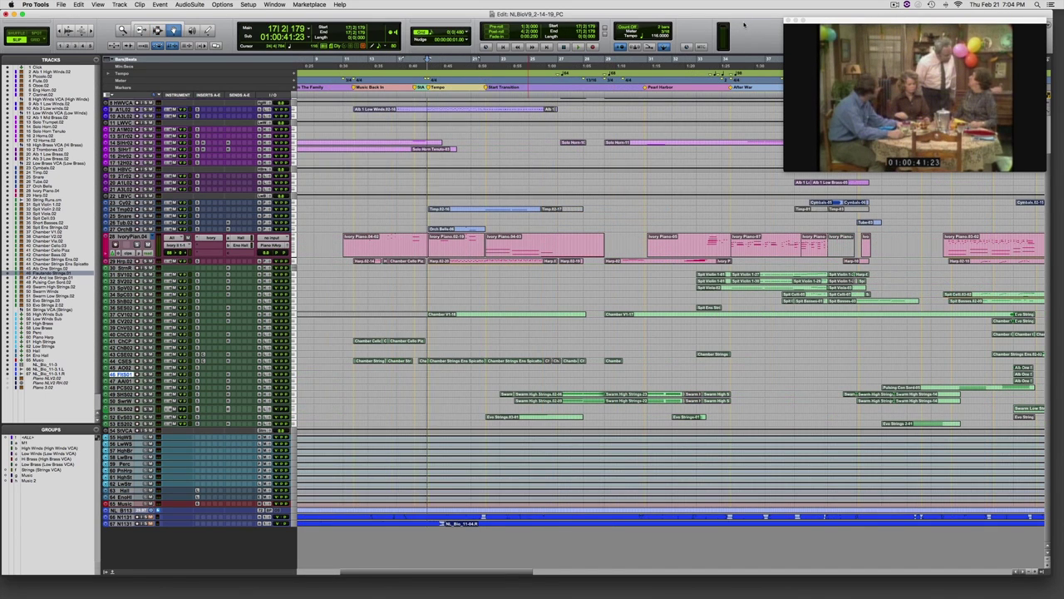
key("super+]")
key("space")
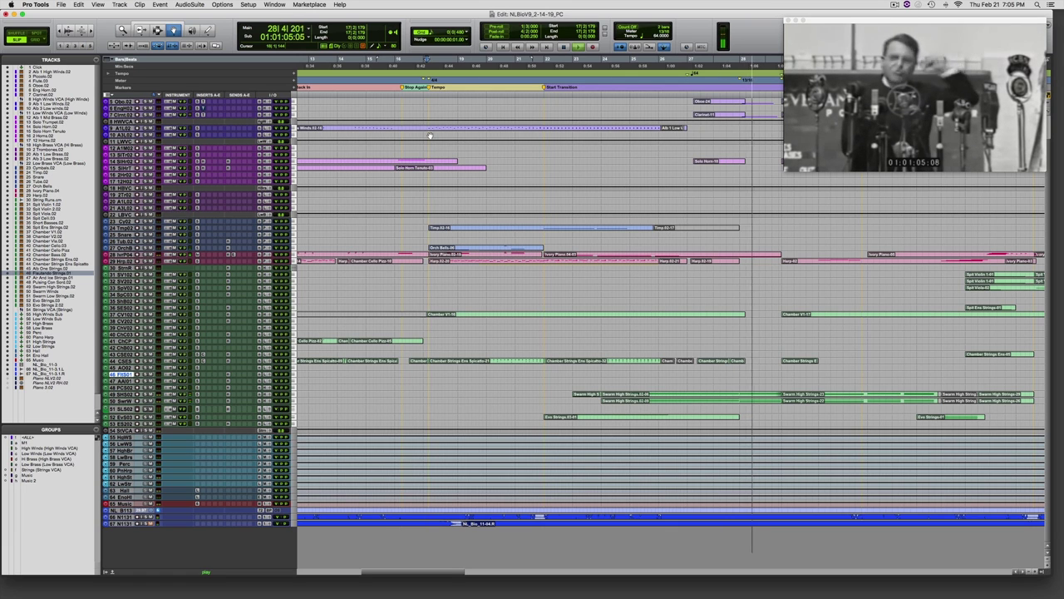
scroll(429, 135, "right", 3)
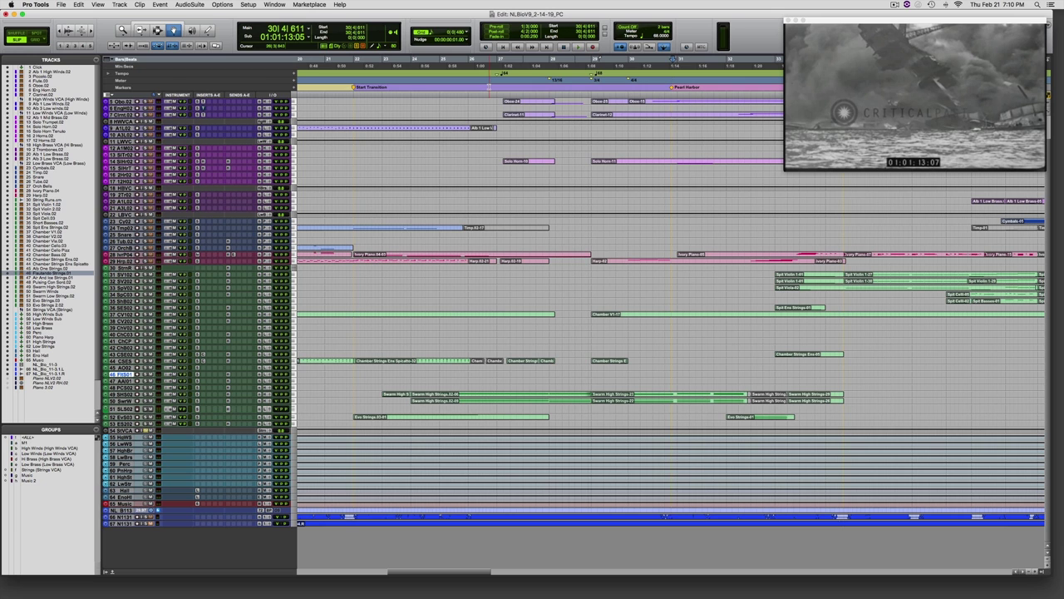
Step: Play from bar 24 beat 4 with the Swarm High Strings.02 and Swarm Winds notation displayed, then close the notation editor
scroll(671, 316, "left", 15)
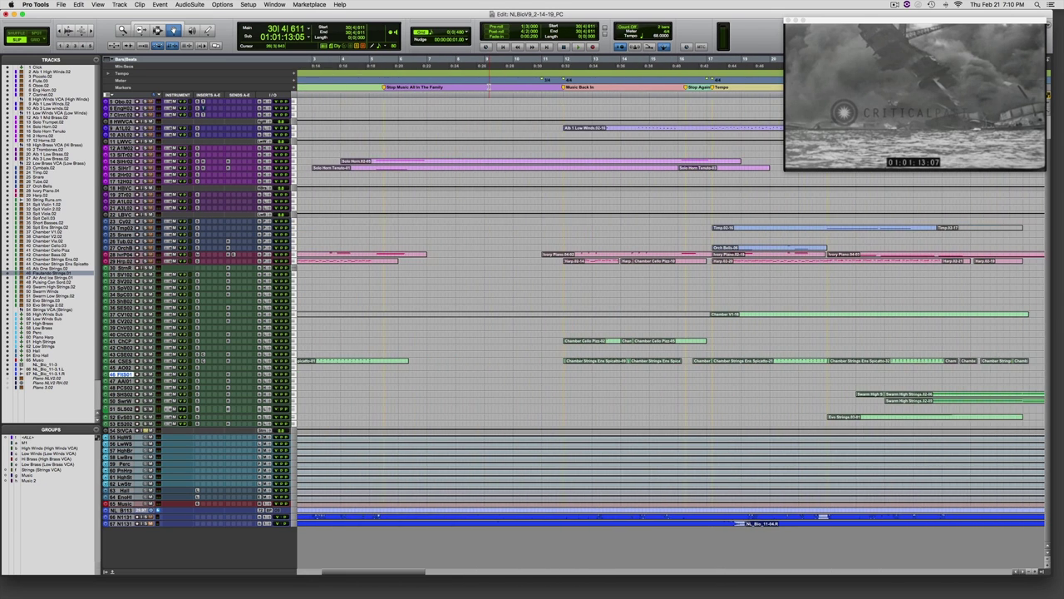
scroll(671, 316, "right", 4)
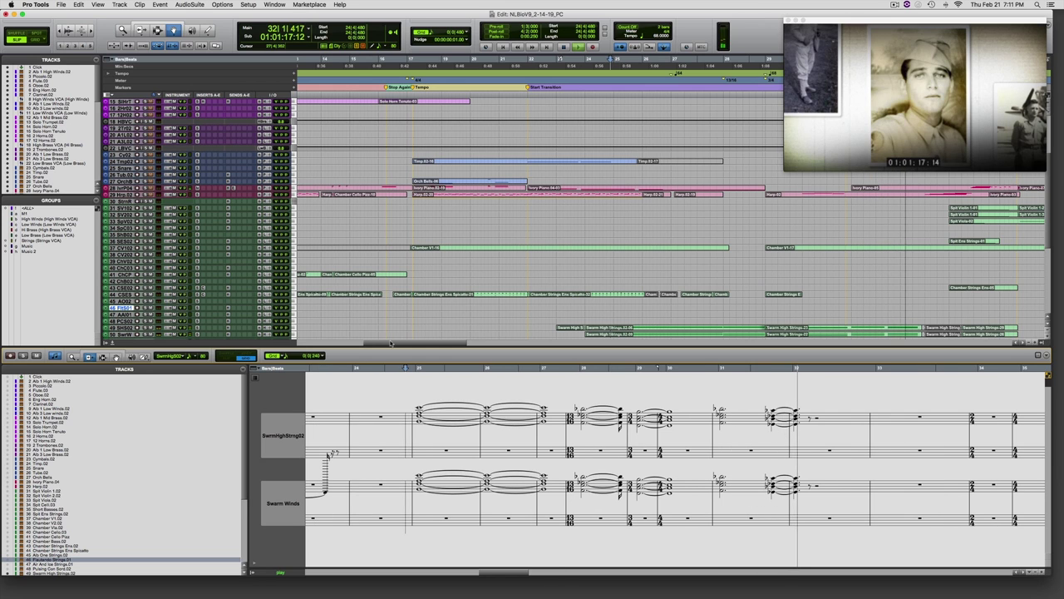
key("space")
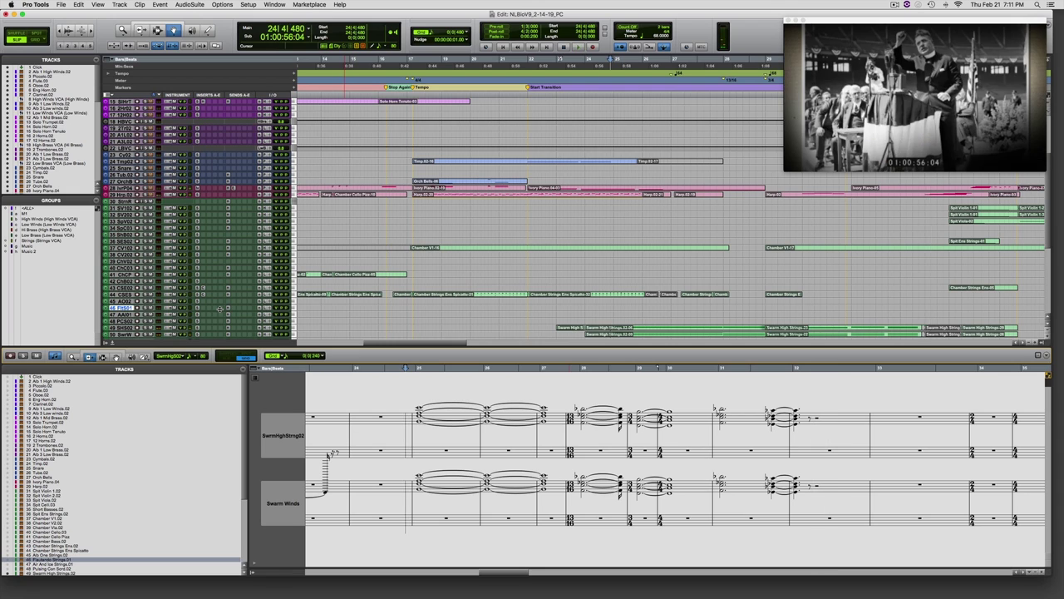
scroll(191, 303, "down", 3)
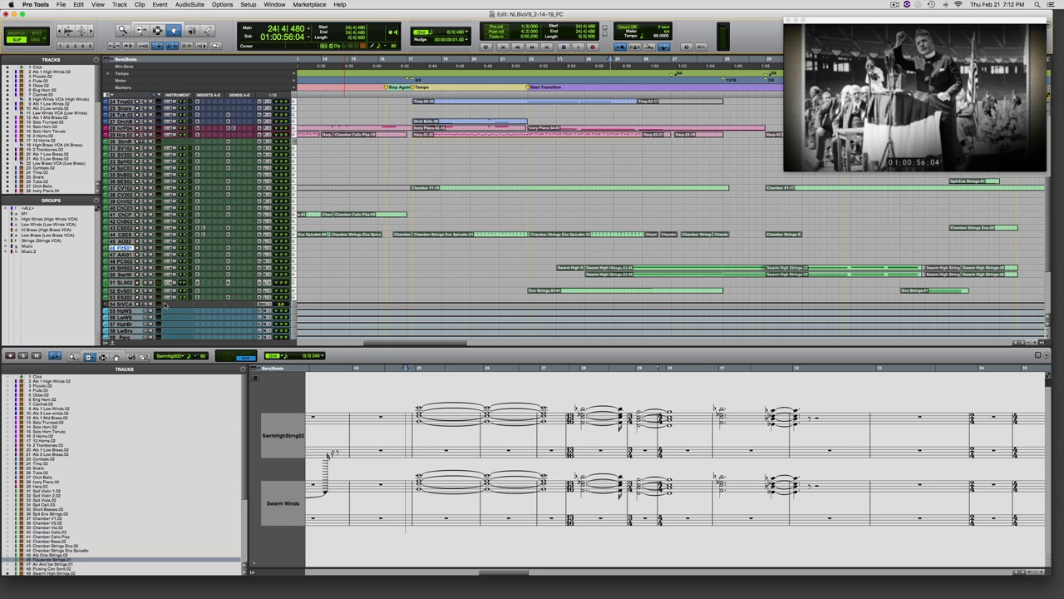
key("ctrl+alt+equal")
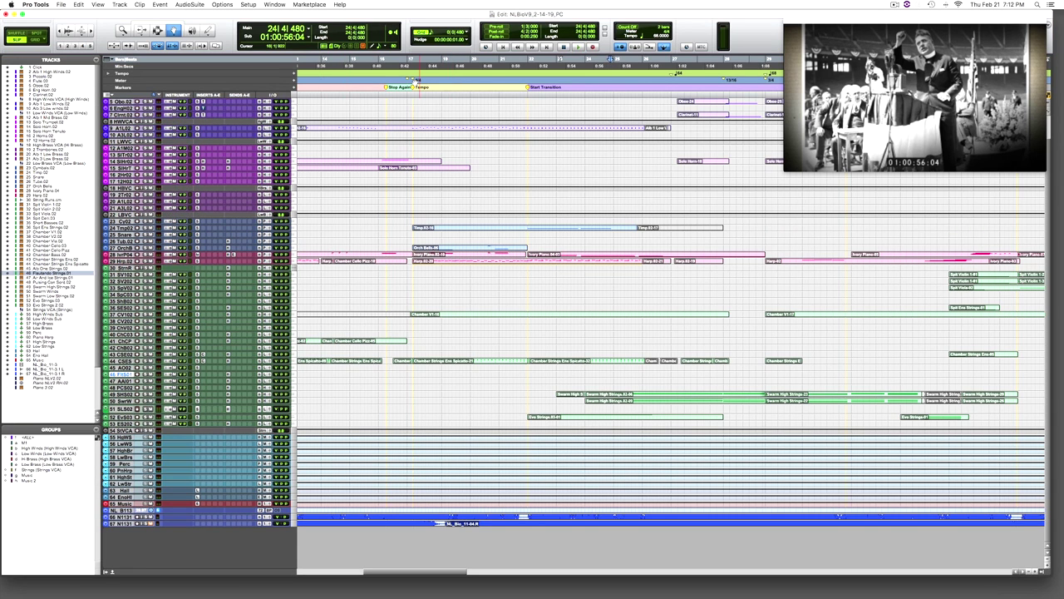
Step: Play from bar 21 beat 3 at 01:00:49:10 through Pearl Harbor into the After War section, then stop playback
left_click(515, 79)
key("space")
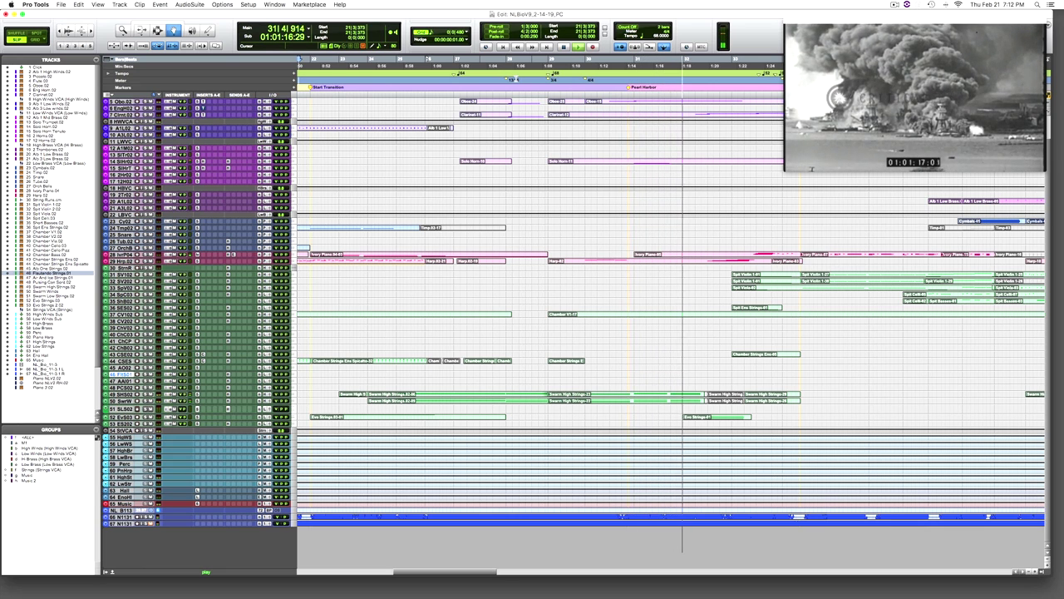
scroll(517, 78, "right", 3)
scroll(517, 79, "right", 2)
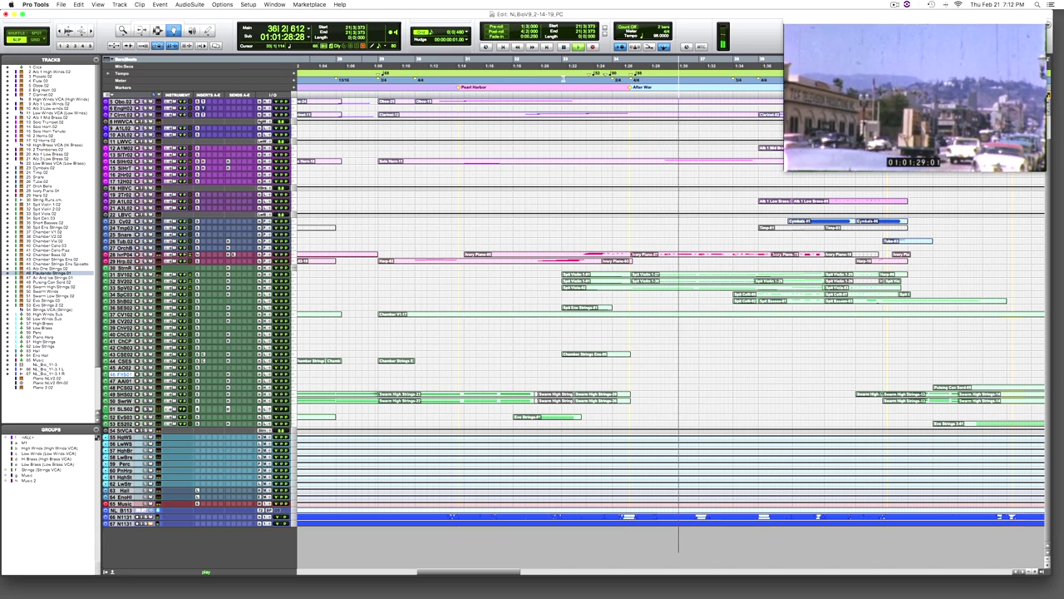
key("space")
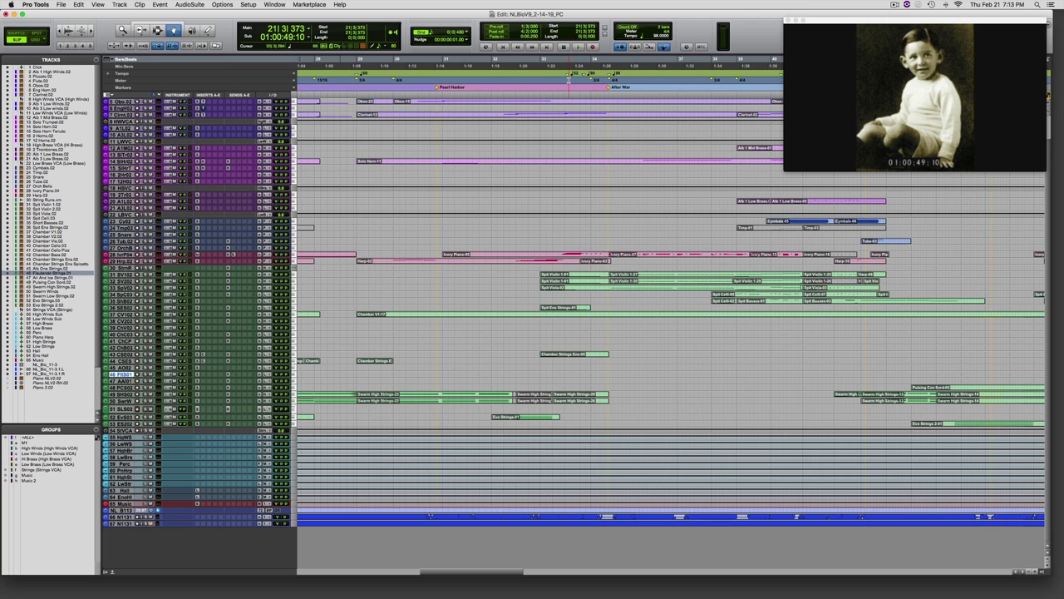
Step: Place the cursor at bar 34 beat 1, just before the After War marker, and audition from there
key("super+bracketright")
key("super+bracketright")
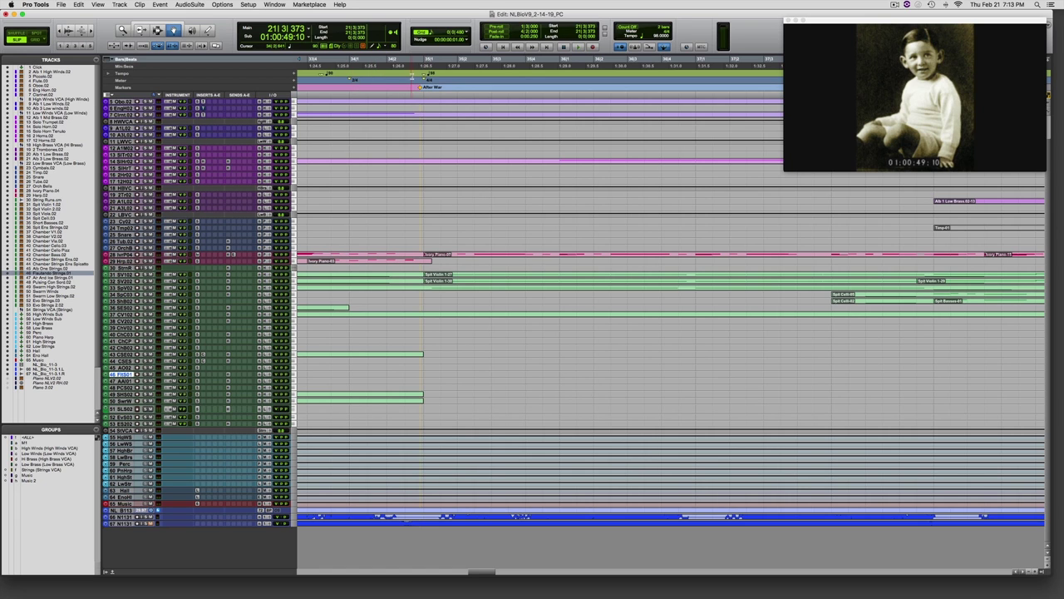
left_click(414, 75)
key("super+bracketleft")
key("super+bracketleft")
key("space")
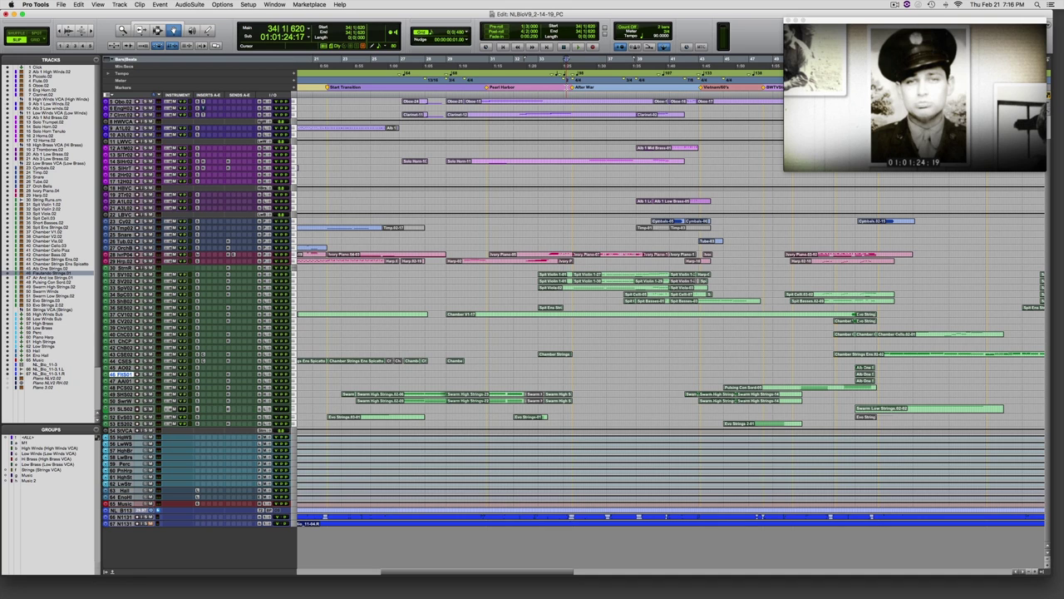
scroll(343, 468, "left", 10)
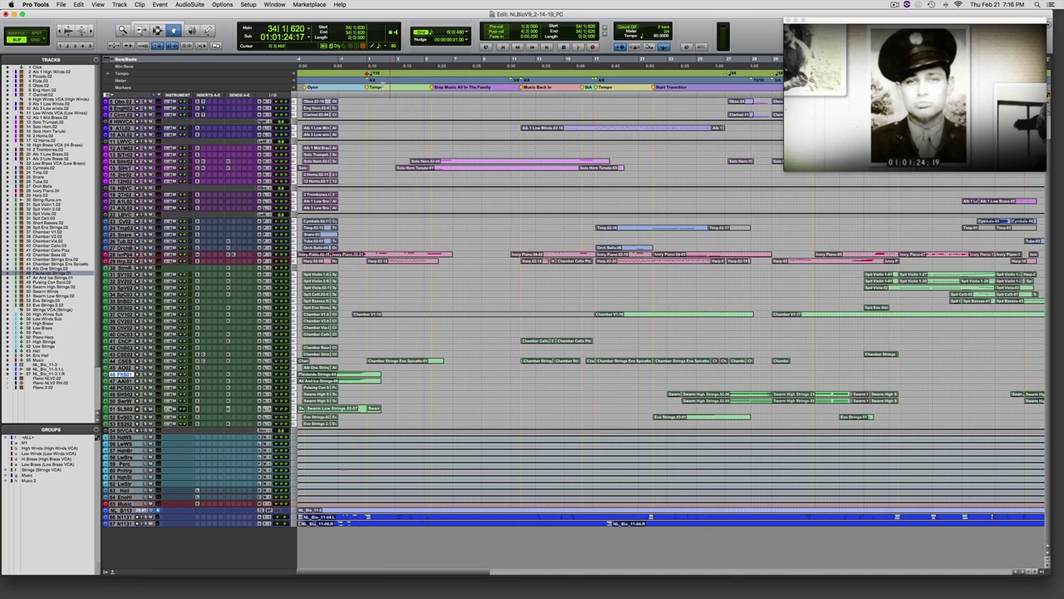
Step: Play from bar 34 beat 2 twice, continuing through After War to the Vietnam/60's marker the second time
key("space")
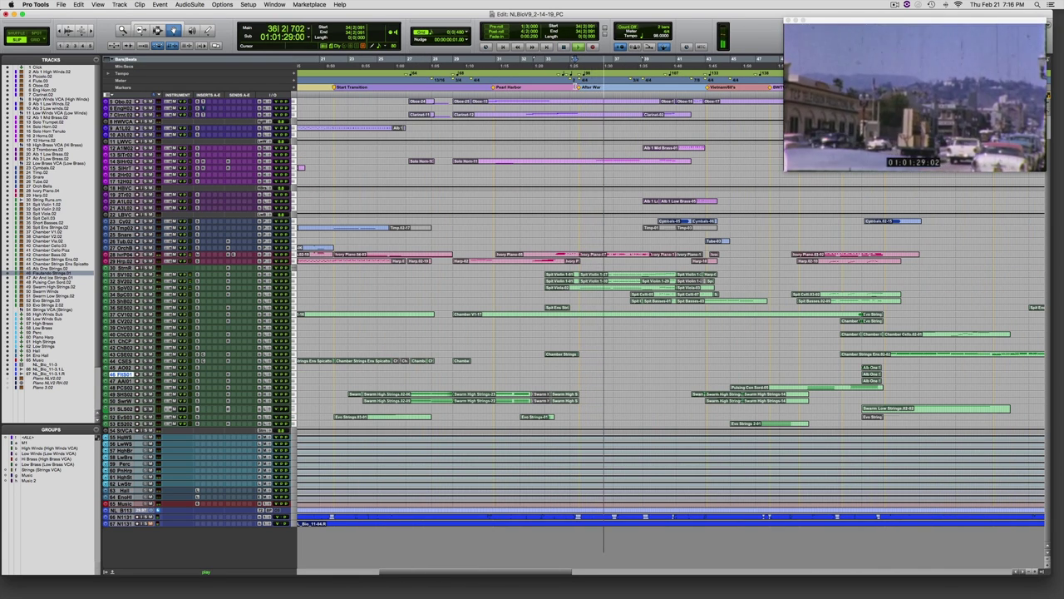
key("space")
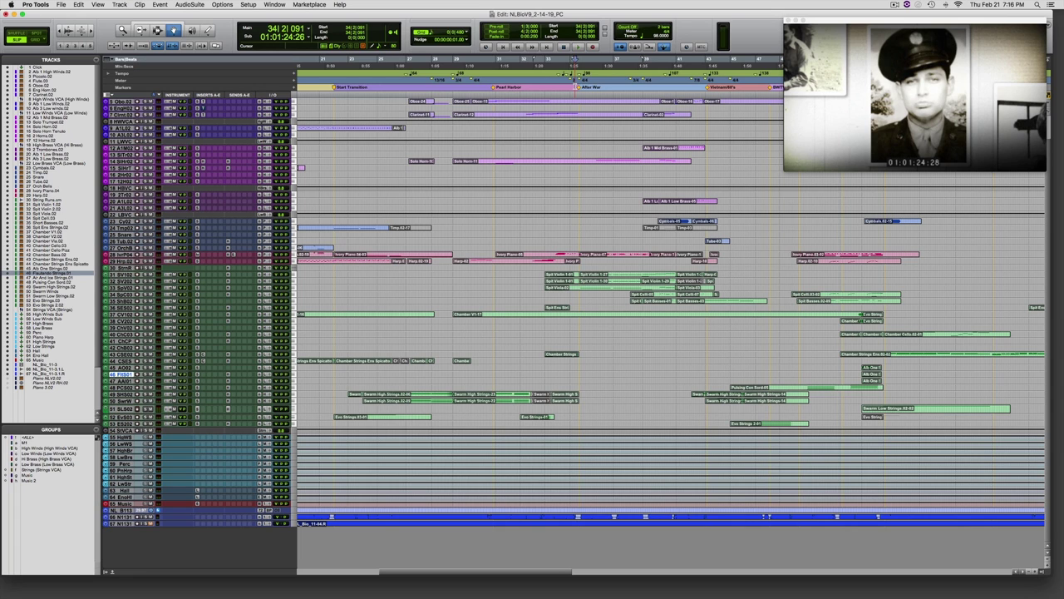
key("space")
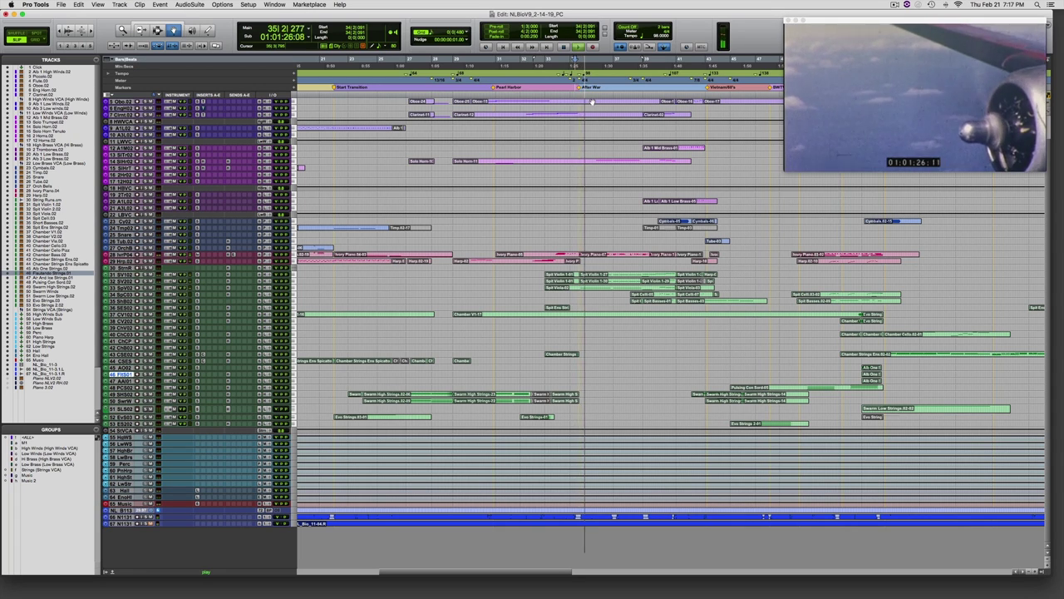
scroll(601, 101, "right", 5)
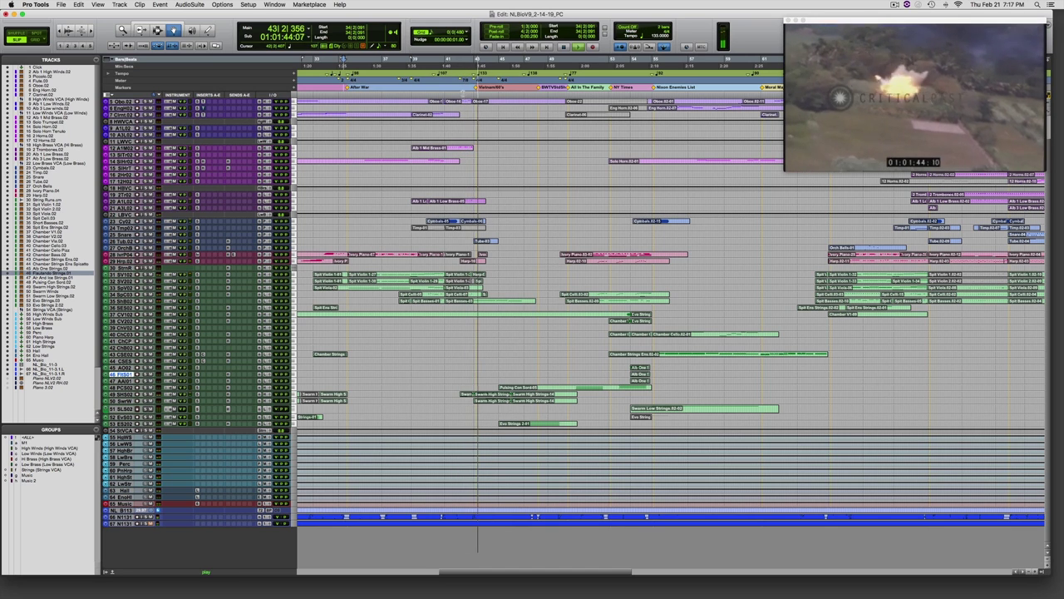
key("space")
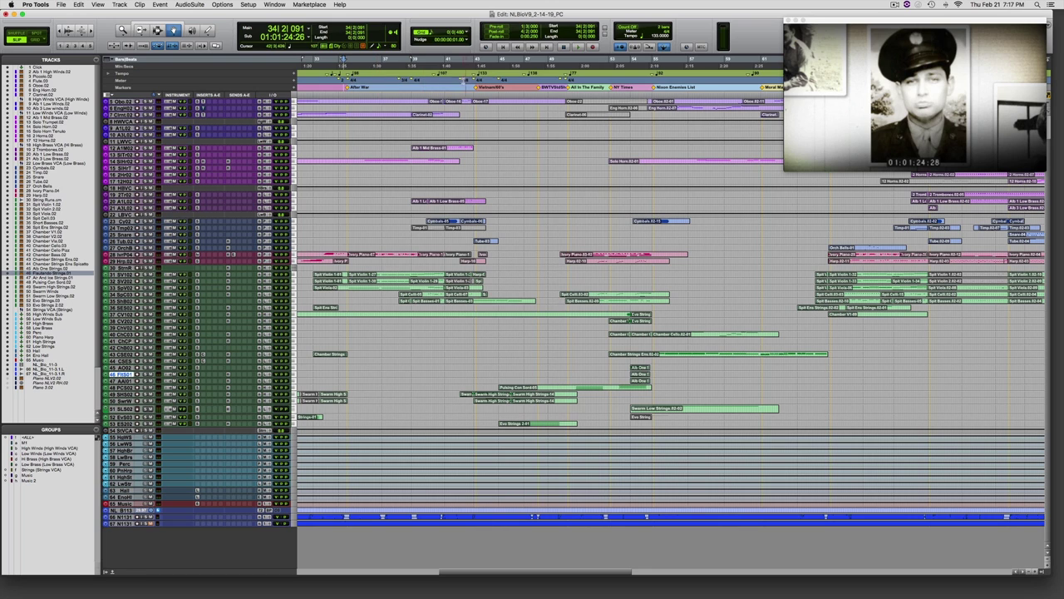
Step: Play from bar 40 beat 3 into the Vietnam/60's section, then replay that section from bar 42 beat 7
left_click(435, 83)
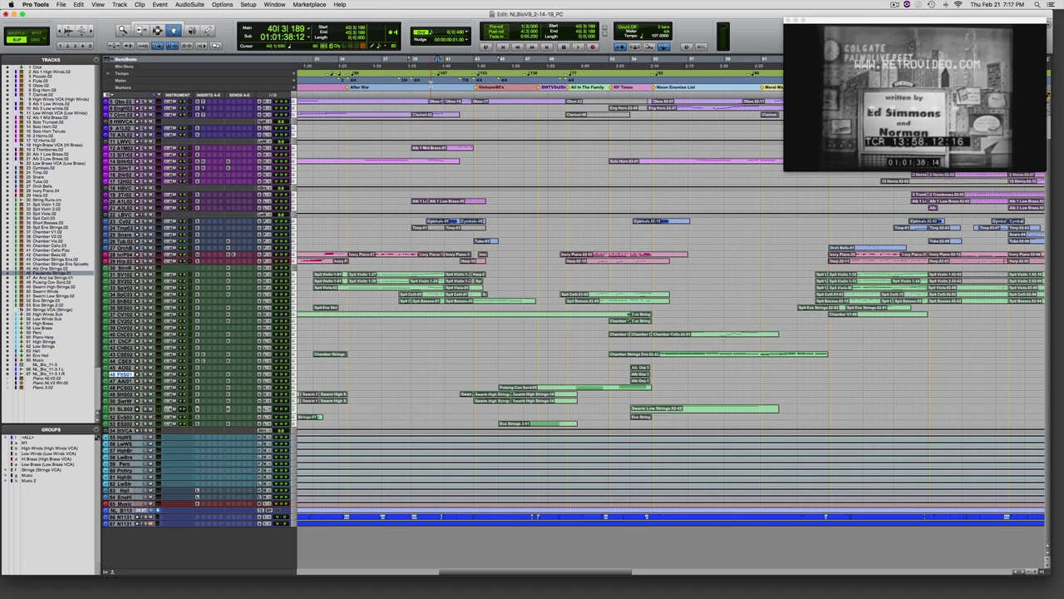
key("space")
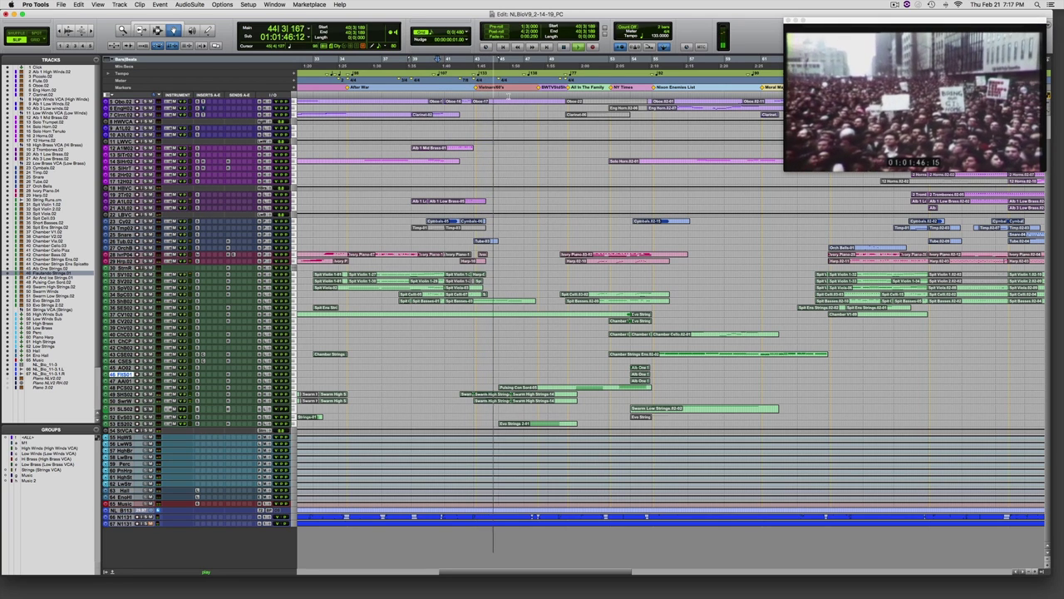
key("space")
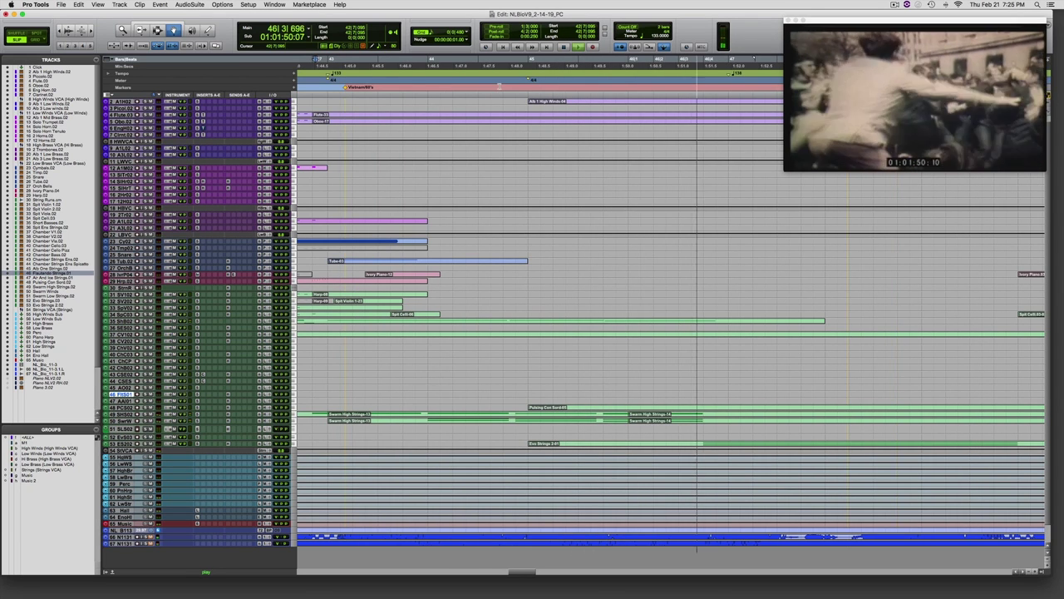
left_click(557, 352)
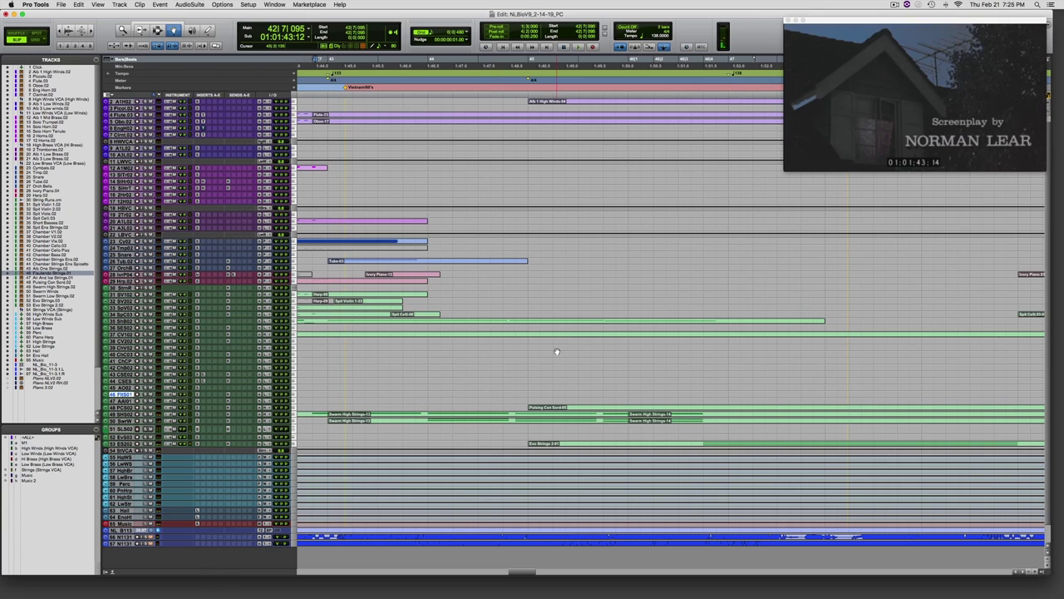
Step: Examine the Swarm High Strings and Swarm Winds clips after the Vietnam/60's marker and place the cursor in bar 46
left_click(440, 417)
left_click(441, 422)
scroll(566, 408, "down", 1)
scroll(564, 409, "right", 1)
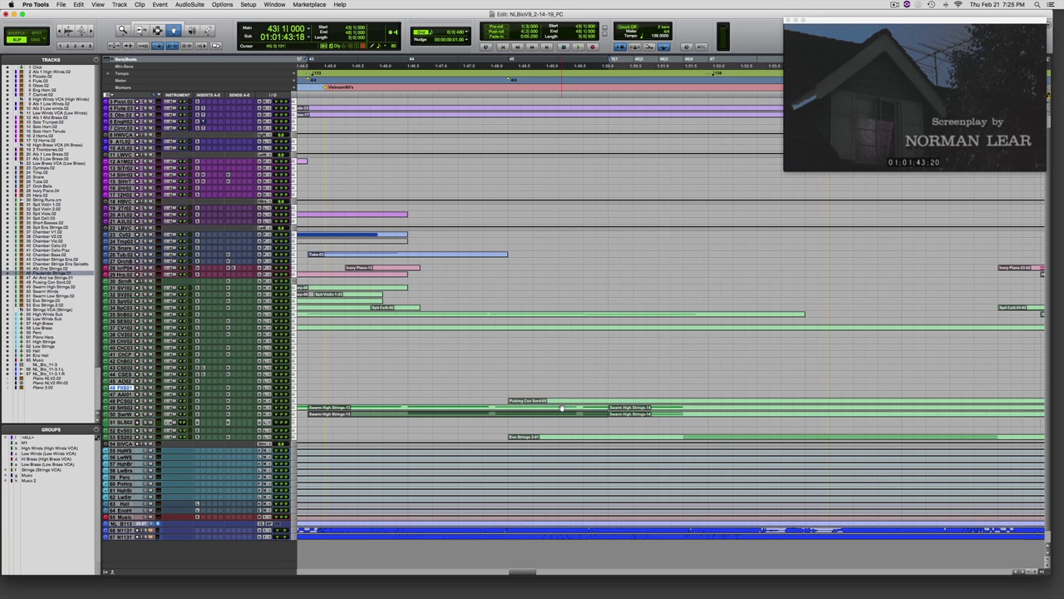
scroll(621, 337, "right", 1)
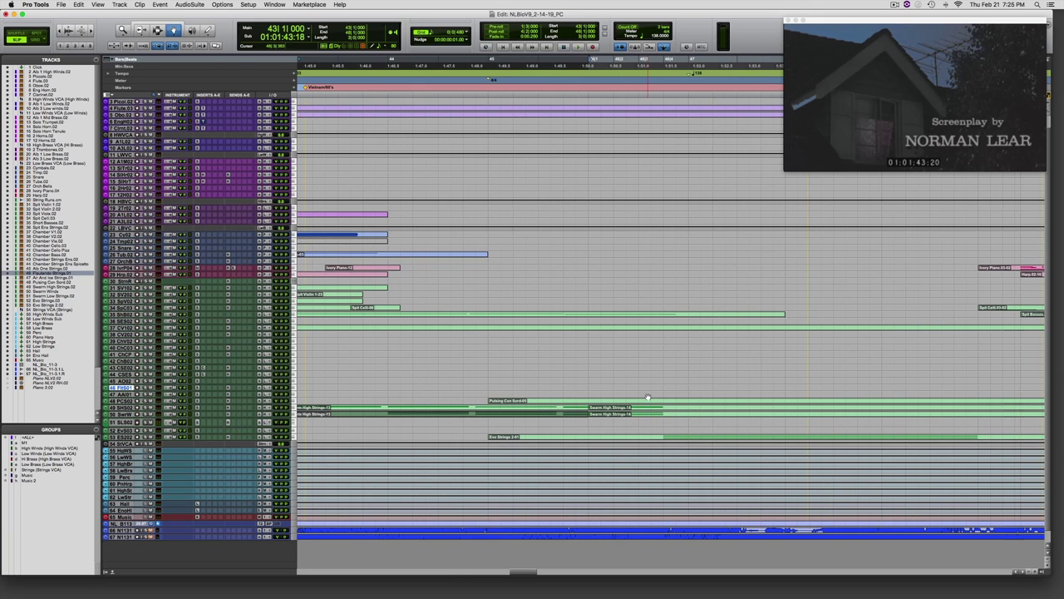
left_click(663, 85)
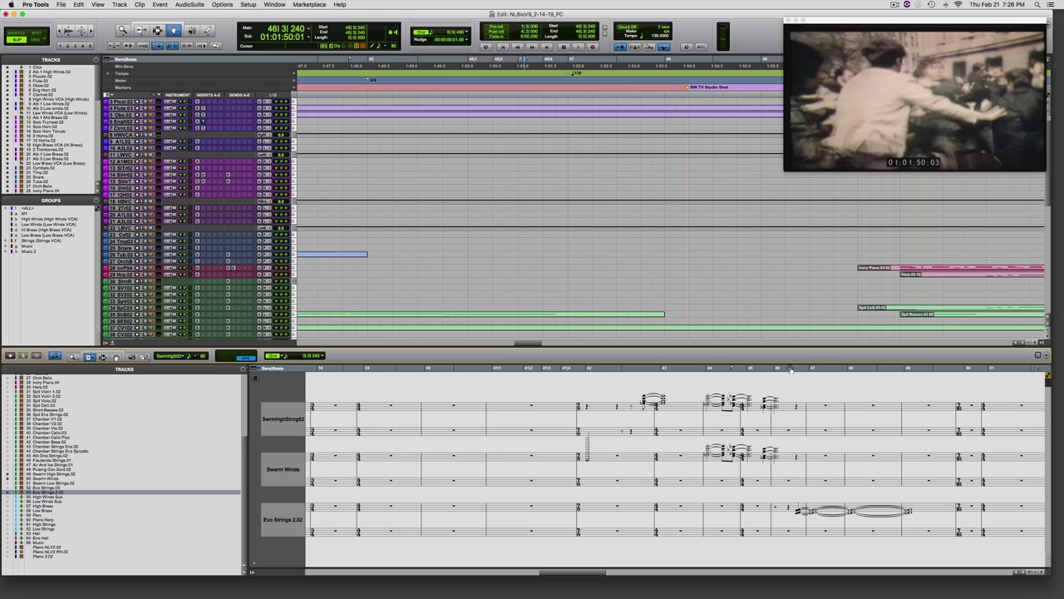
Step: Play from bar 46 beat 4 into the BW TV Studio Shot section, stop, and close the docked notation editor
key("space")
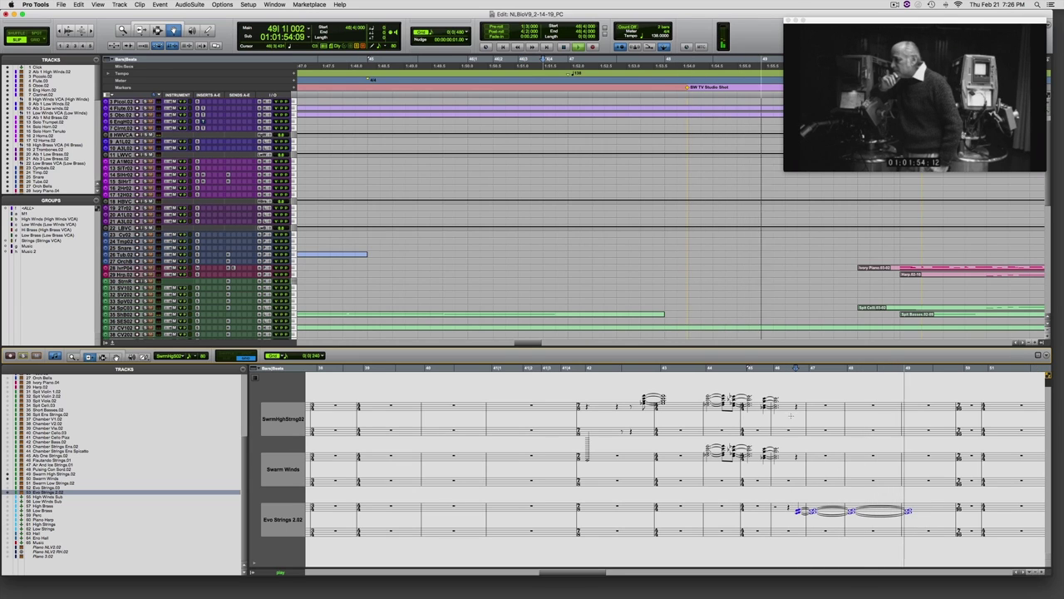
key("space")
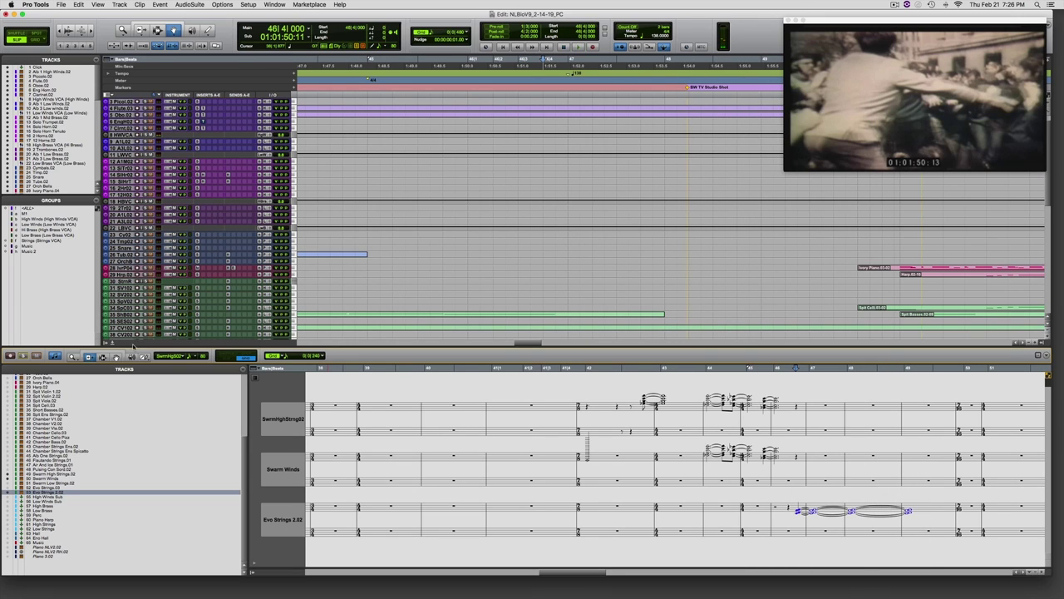
left_click(110, 343)
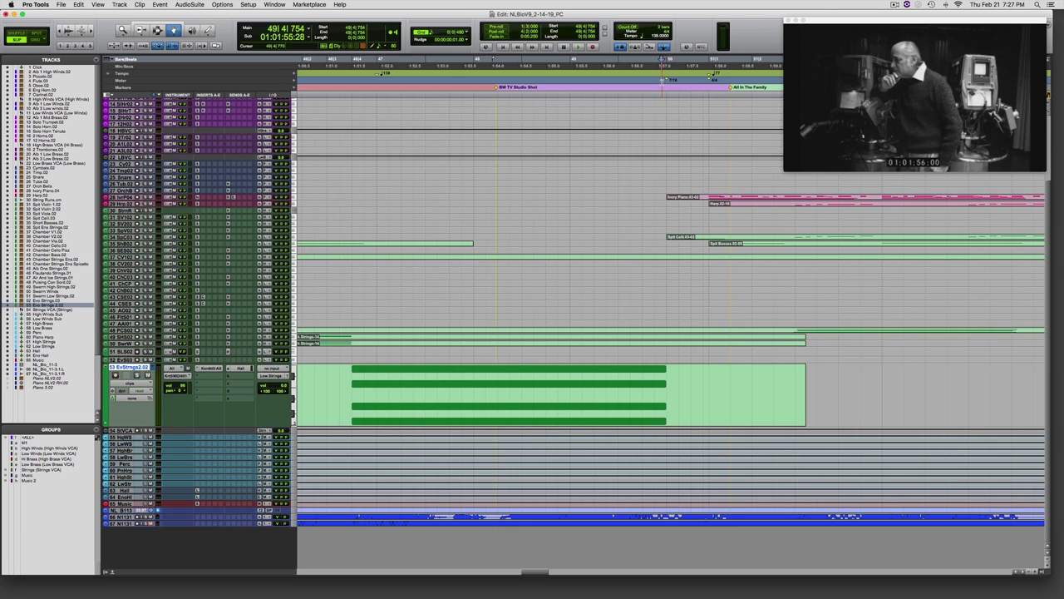
Step: Play from bar 49 beat 4 through All In The Family into the NY Times section, then stop playback
key("space")
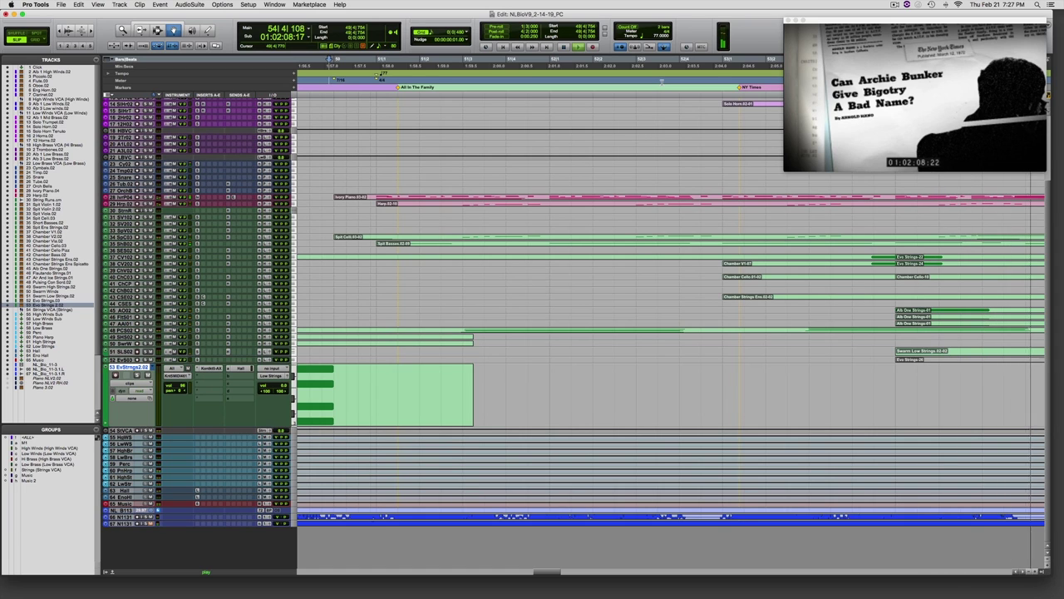
key("space")
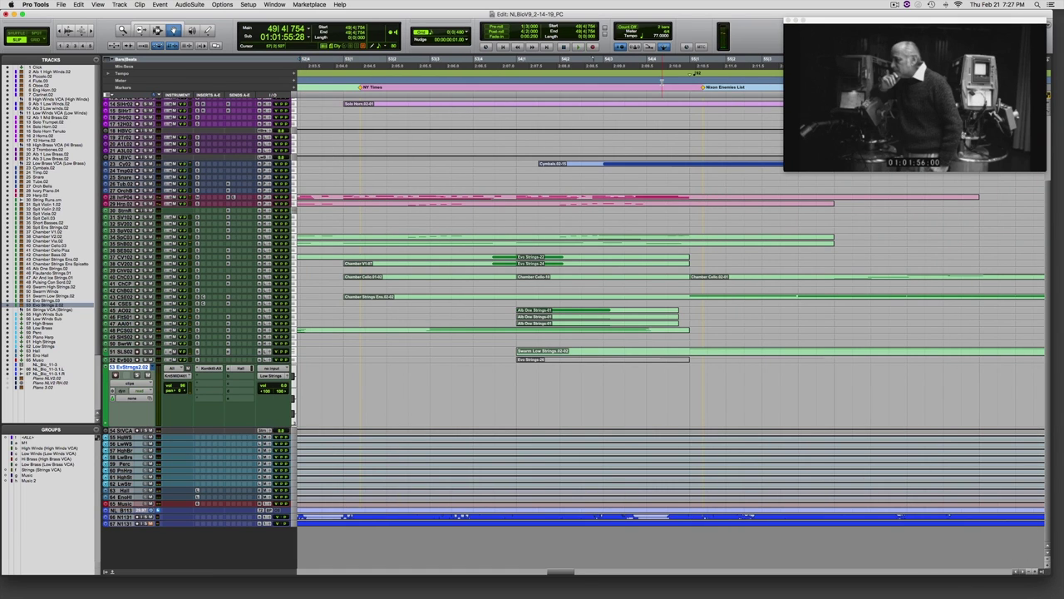
left_click(433, 85)
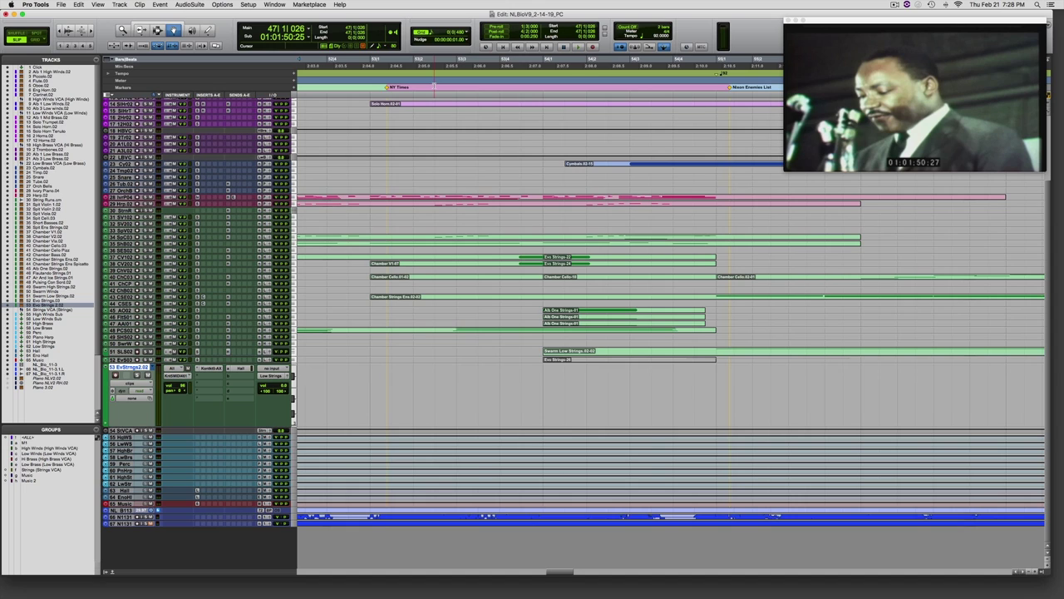
Step: Play twice from bar 54 beat 4 at 01:02:08:25 through the Nixon Enemies List section, showing a wider stretch of the timeline
left_click(722, 81)
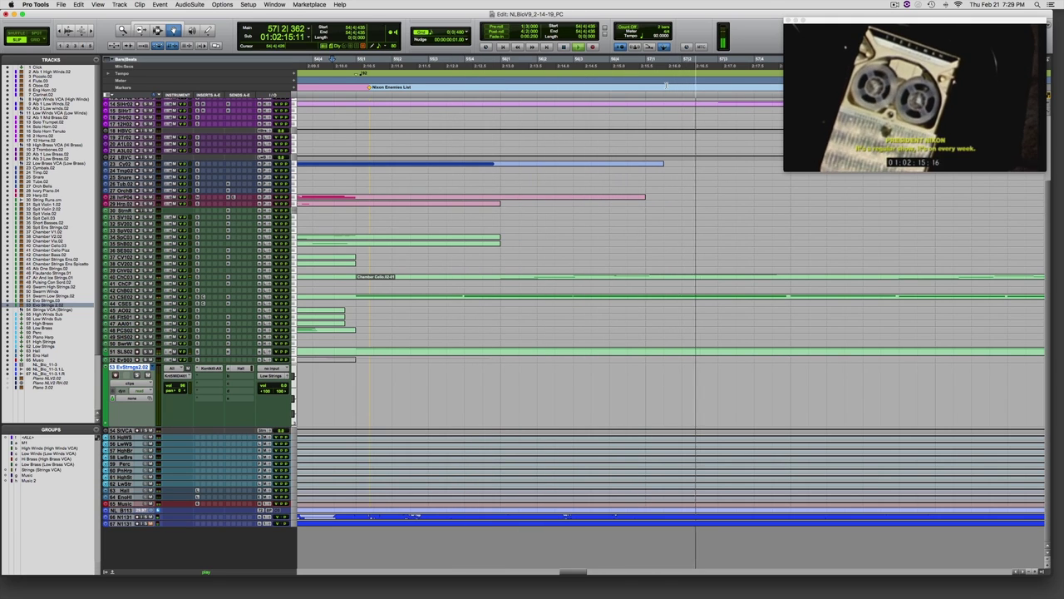
key("super+bracketleft")
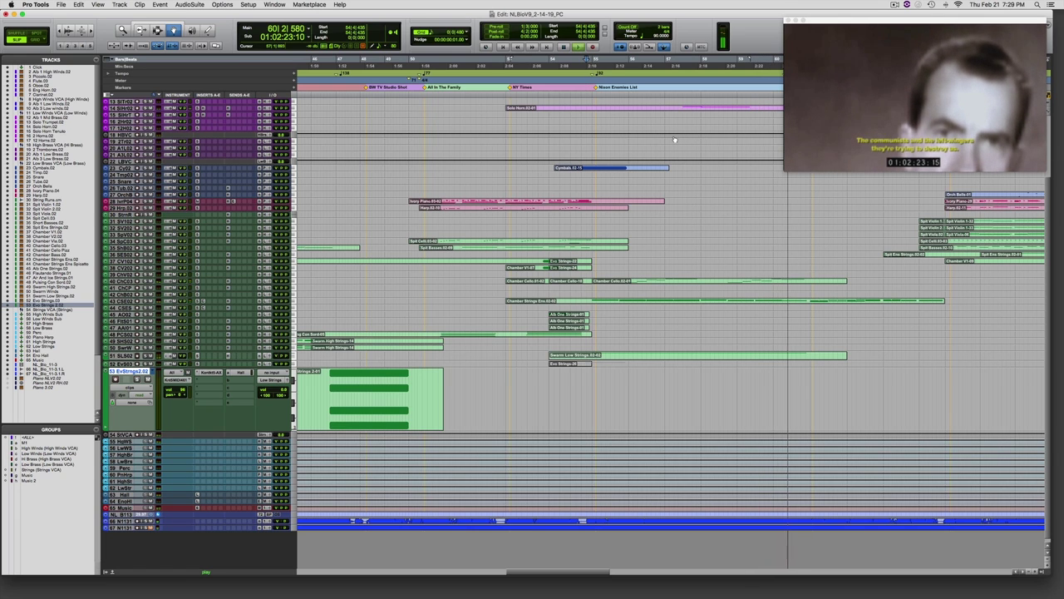
key("space")
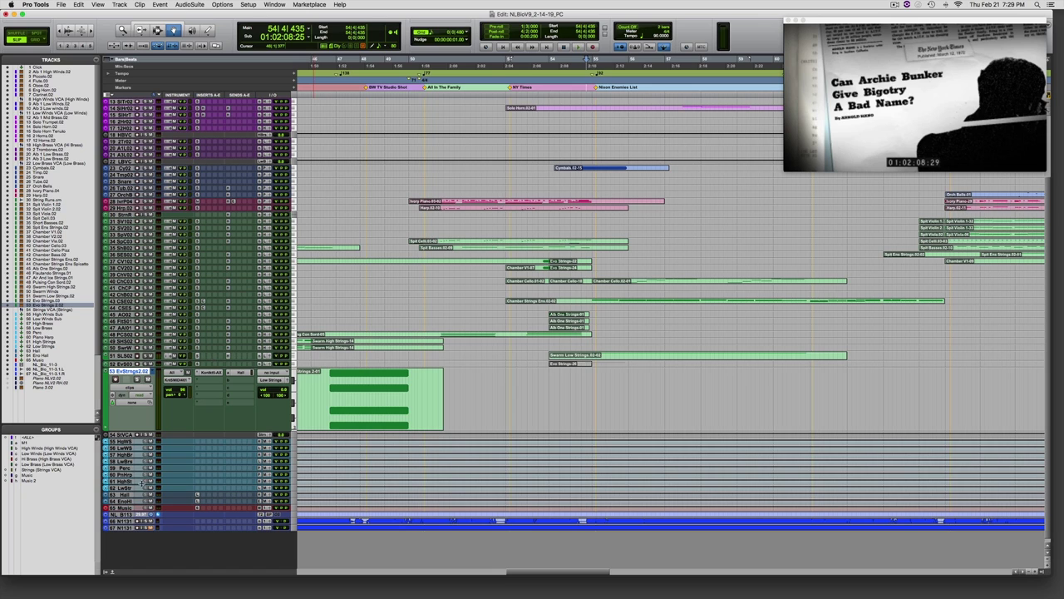
key("space")
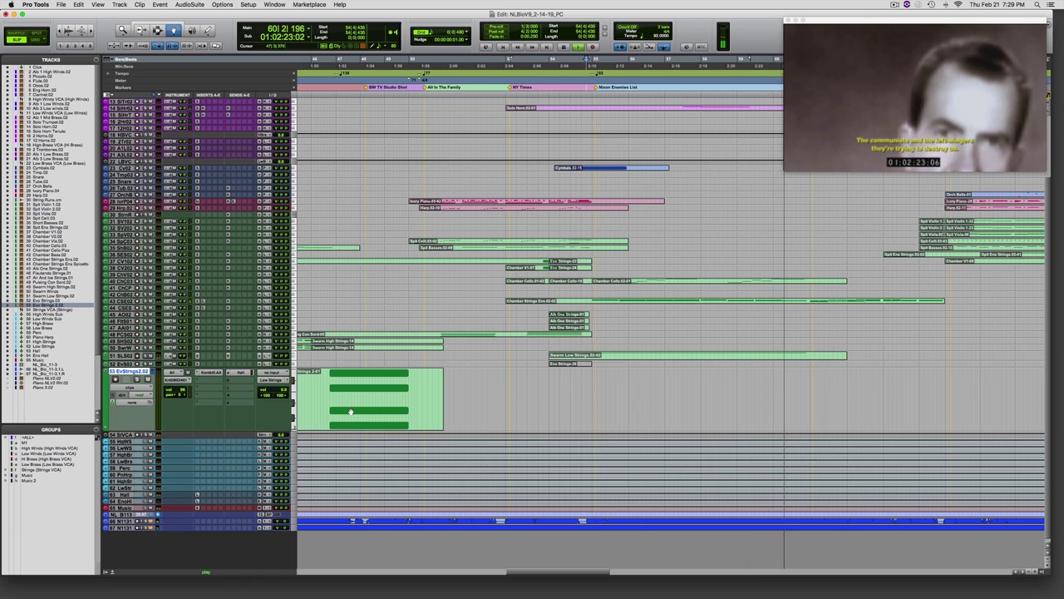
key("space")
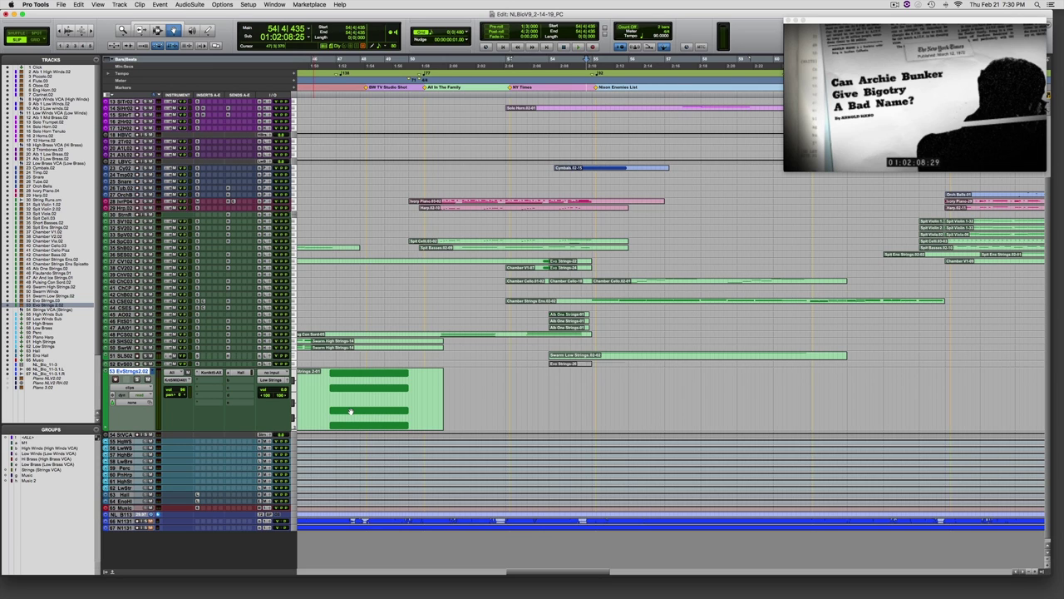
Step: Play from bar 34 beat 2, just before the After War marker, continuously into the PFAW section, then stop
scroll(350, 412, "left", 5)
scroll(350, 412, "down", 1)
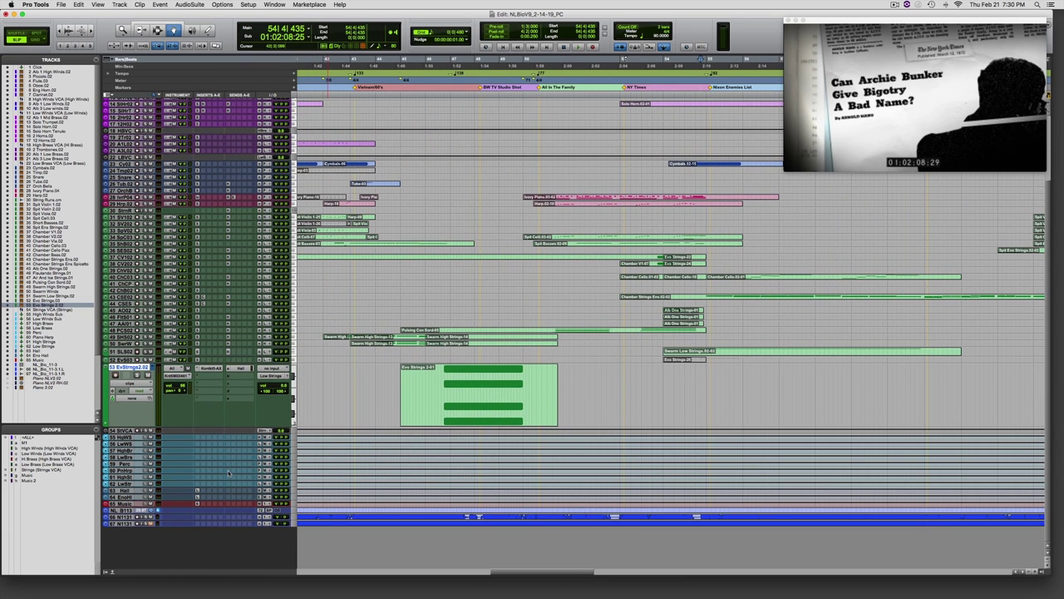
scroll(328, 262, "left", 10)
scroll(332, 260, "left", 3)
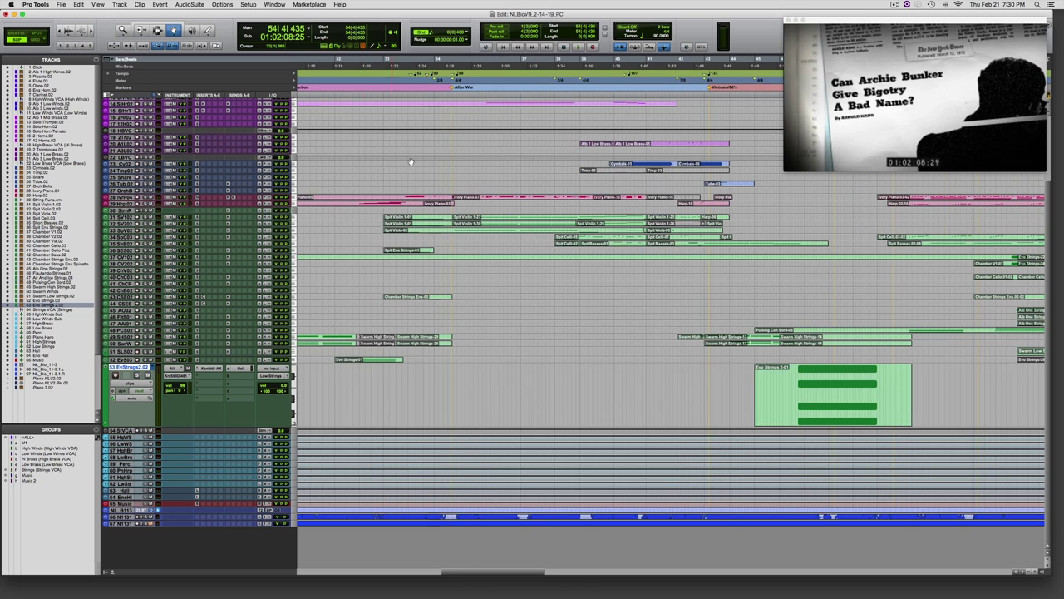
left_click(447, 81)
key("space")
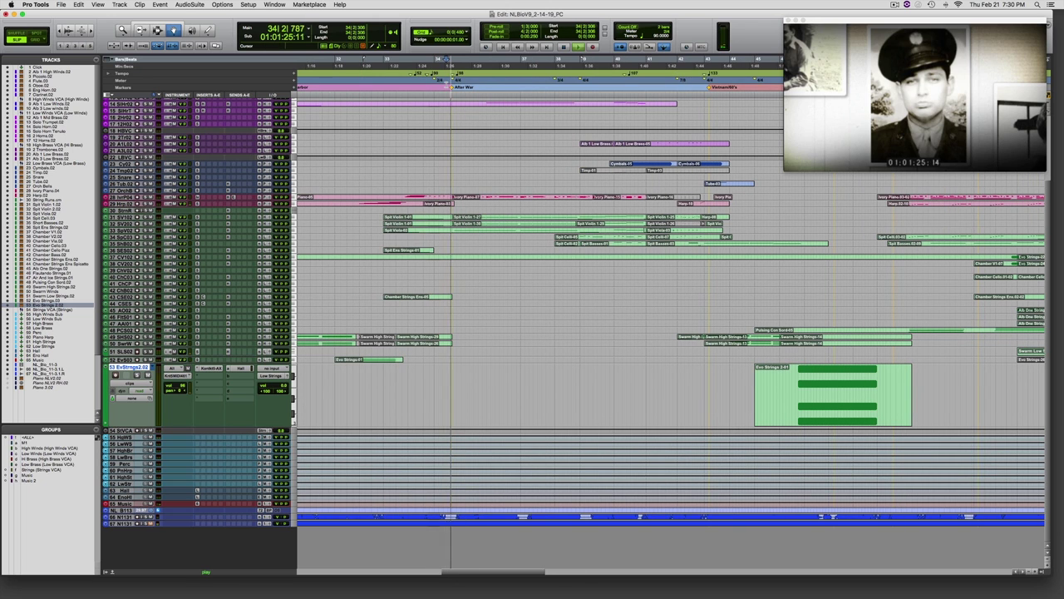
scroll(468, 124, "right", 2)
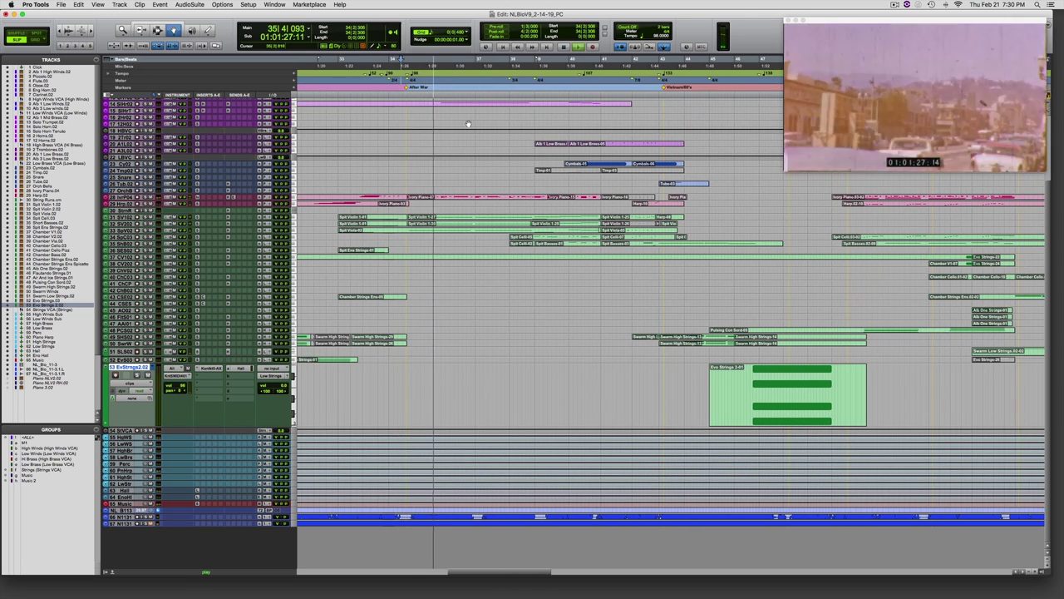
scroll(468, 124, "right", 2)
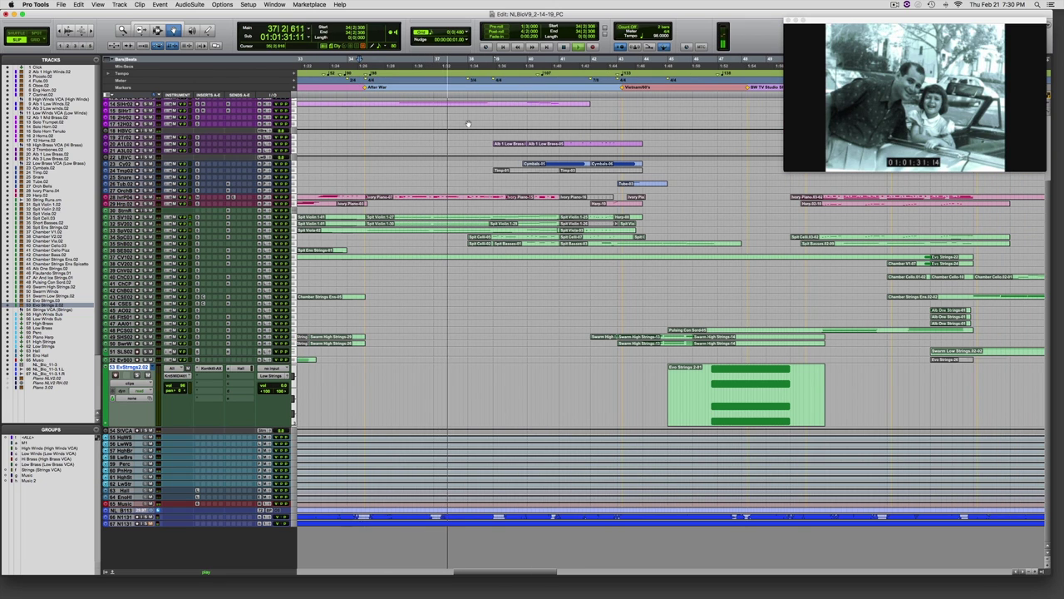
scroll(468, 124, "right", 1)
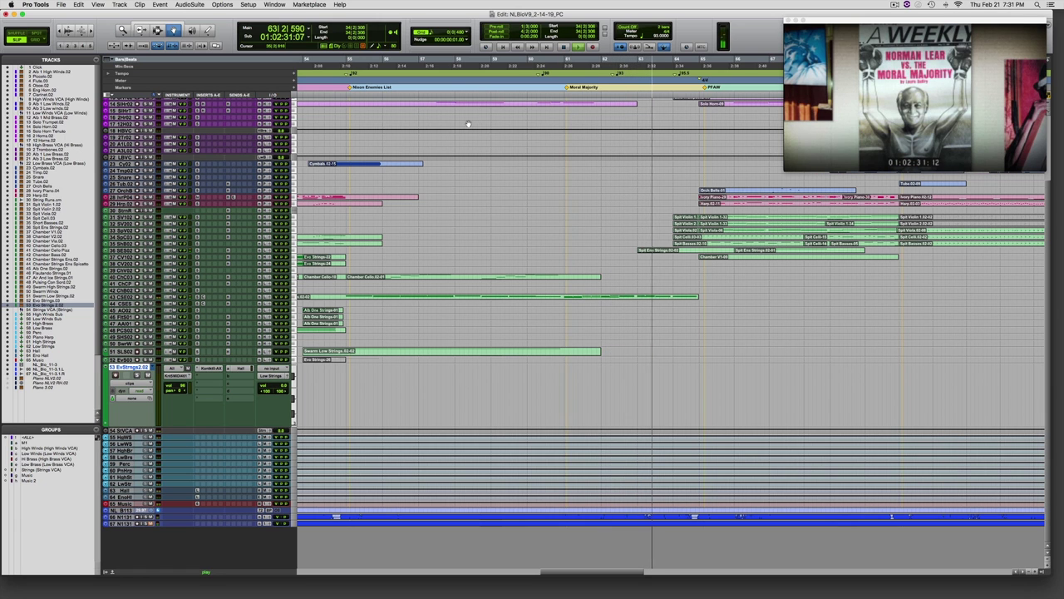
scroll(468, 124, "right", 3)
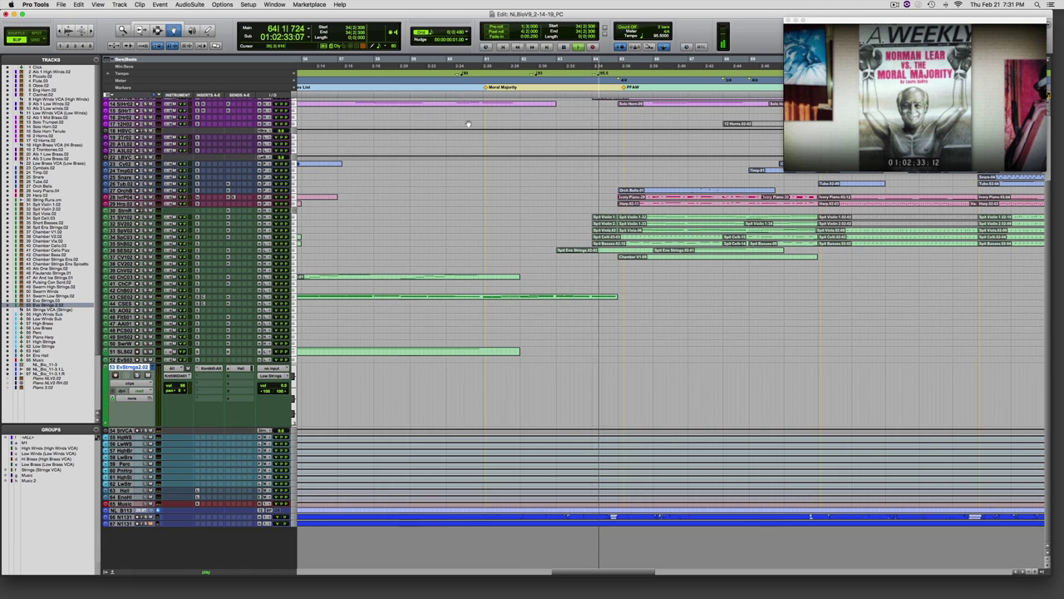
scroll(468, 124, "right", 3)
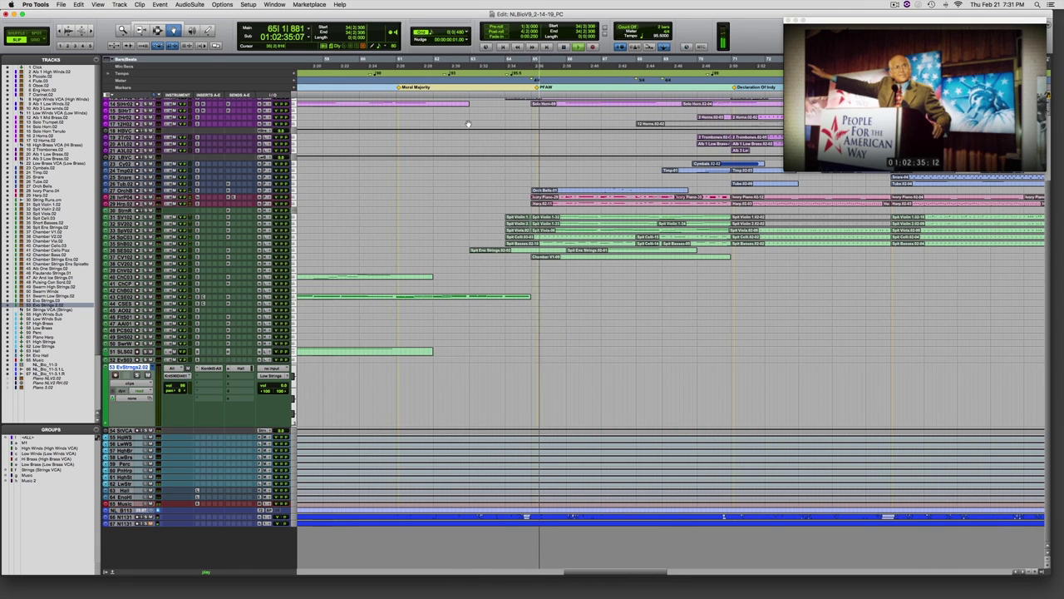
scroll(468, 124, "right", 1)
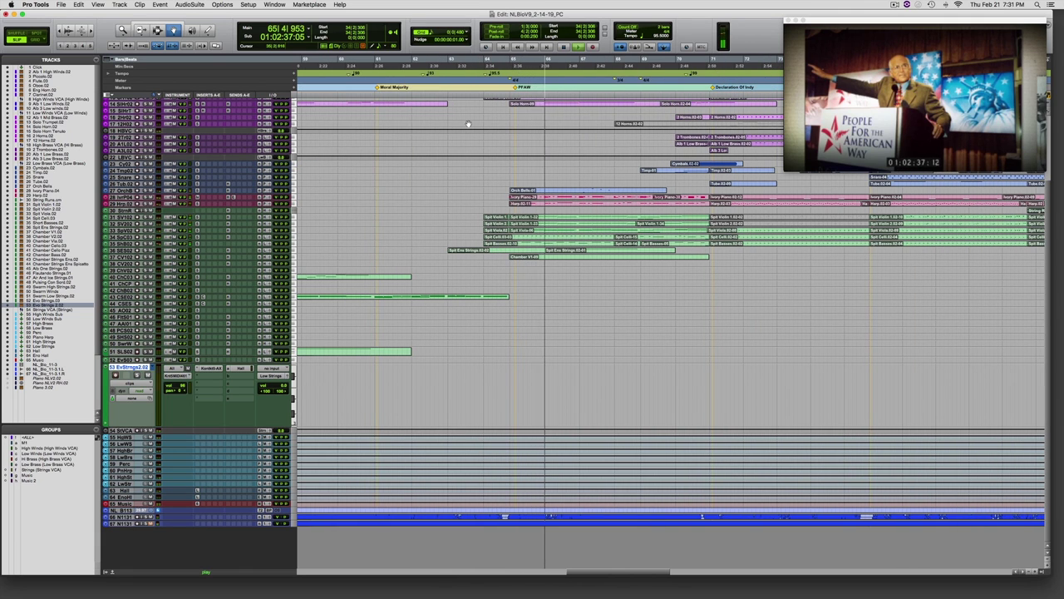
key("space")
Step: Show the cue from Vietnam/60's to PFAW across all orchestral tracks and place the cursor at bar 65 beat 4
scroll(469, 124, "left", 6)
scroll(469, 123, "down", 4)
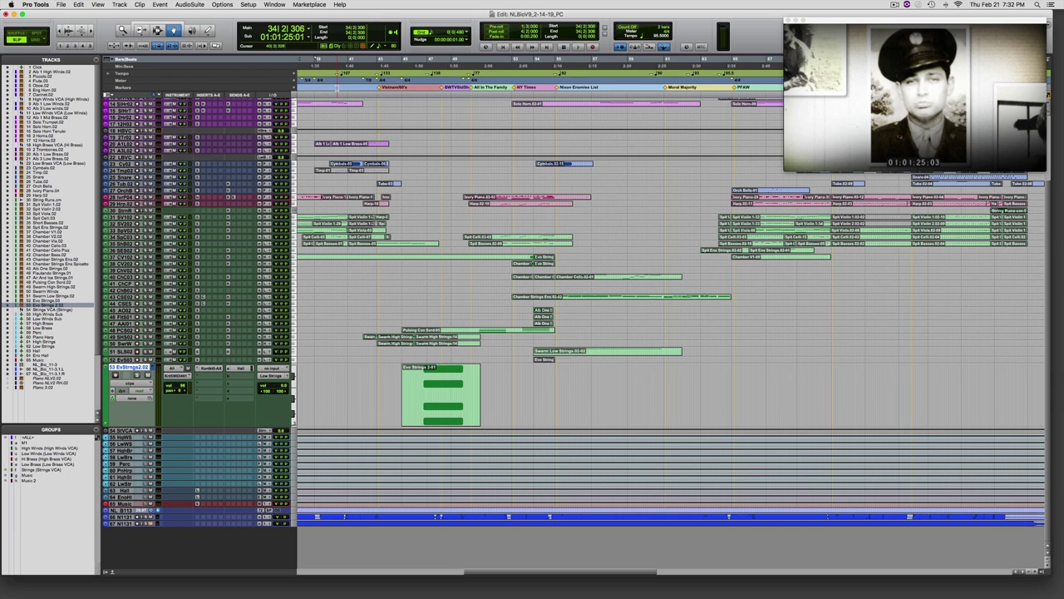
left_click_drag(336, 87, 731, 86)
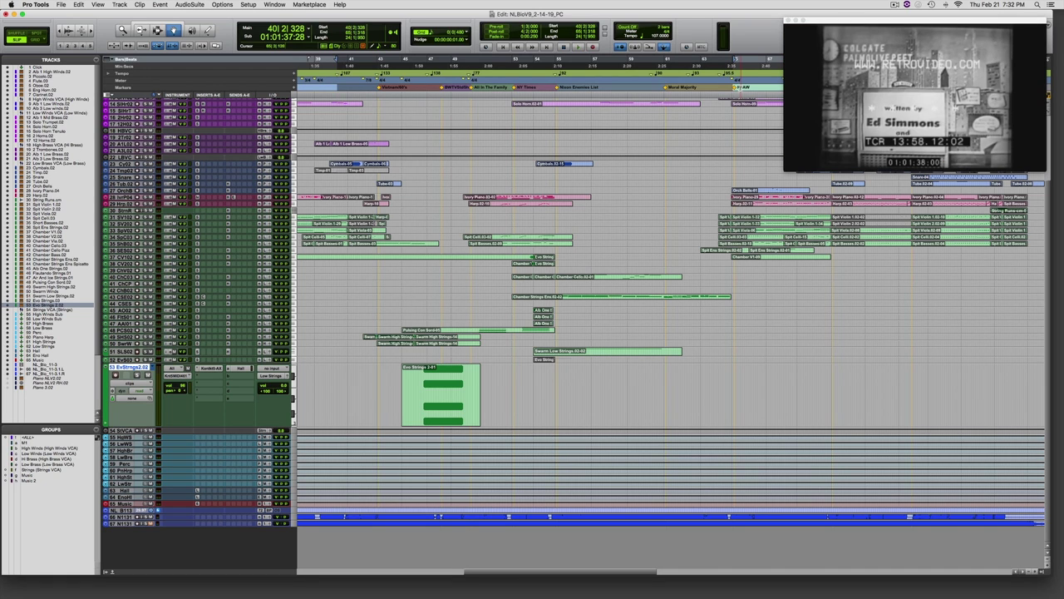
left_click(739, 86)
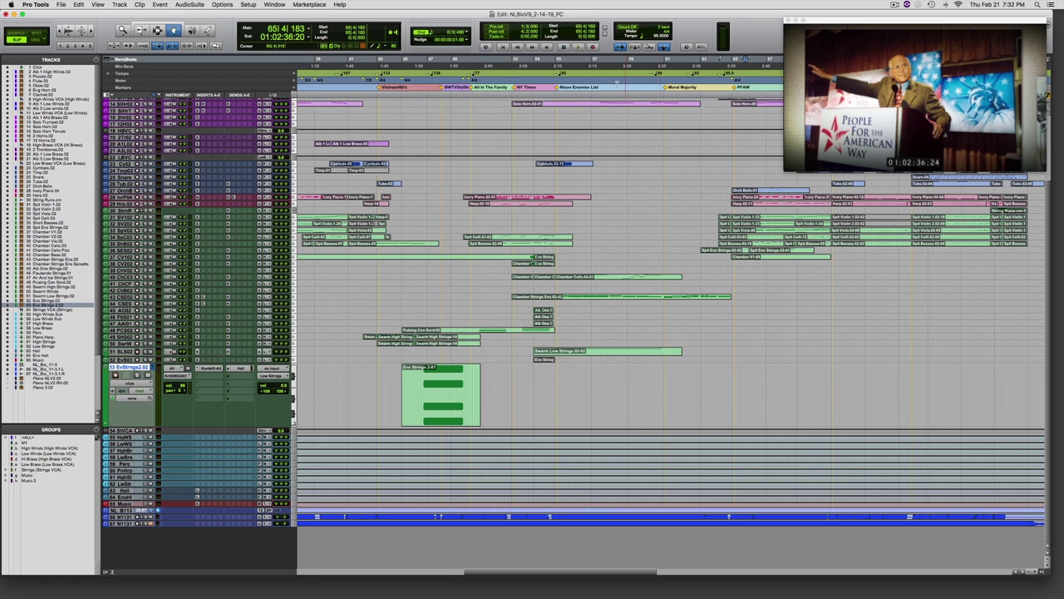
scroll(218, 107, "up", 5)
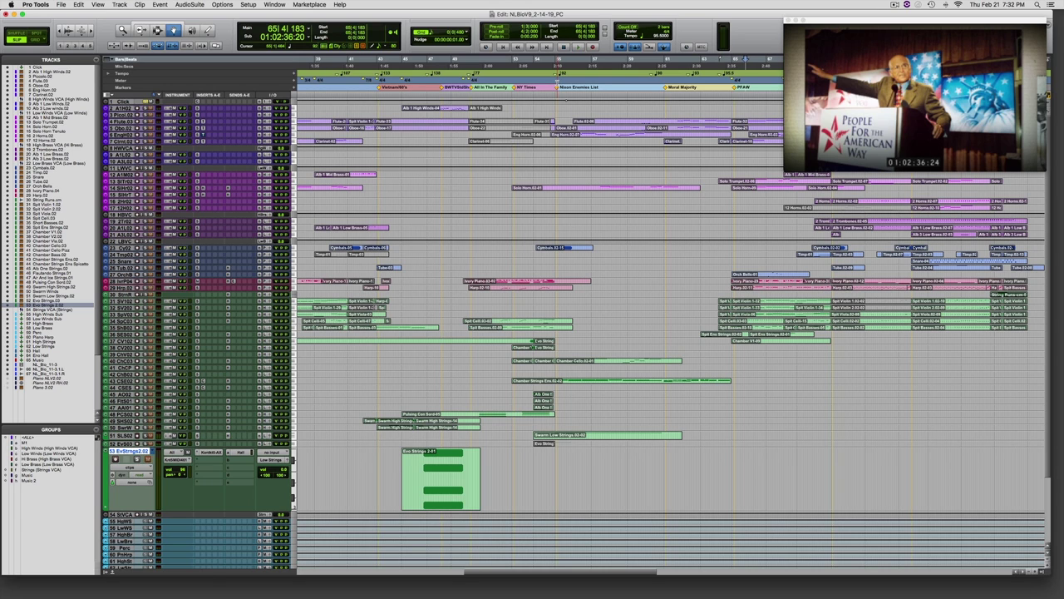
Step: Play from bar 54 beat 4 at the Nixon Enemies List marker through Moral Majority up to PFAW
left_click(564, 88)
key("space")
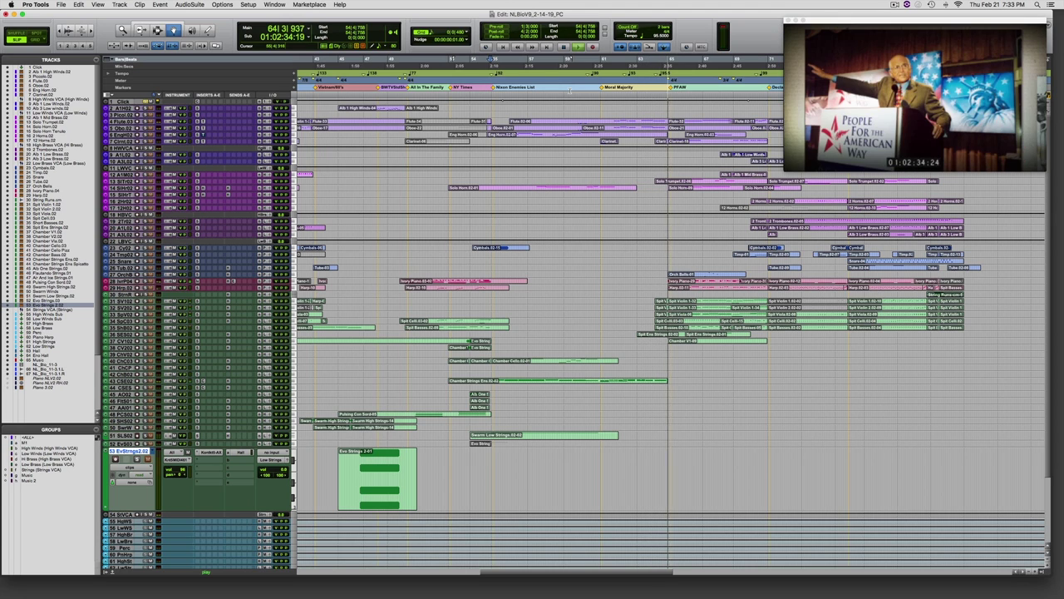
key("space")
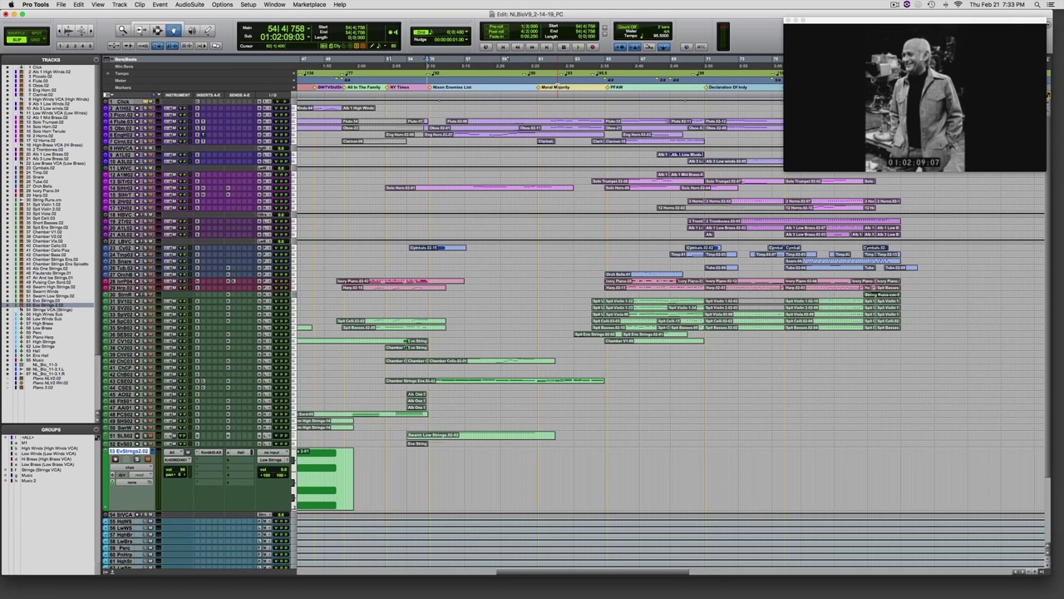
Step: Place the cursor at bar 64 beat 3, just before the PFAW marker, and play to bar 69
key("period")
key("6")
key("period")
key("space")
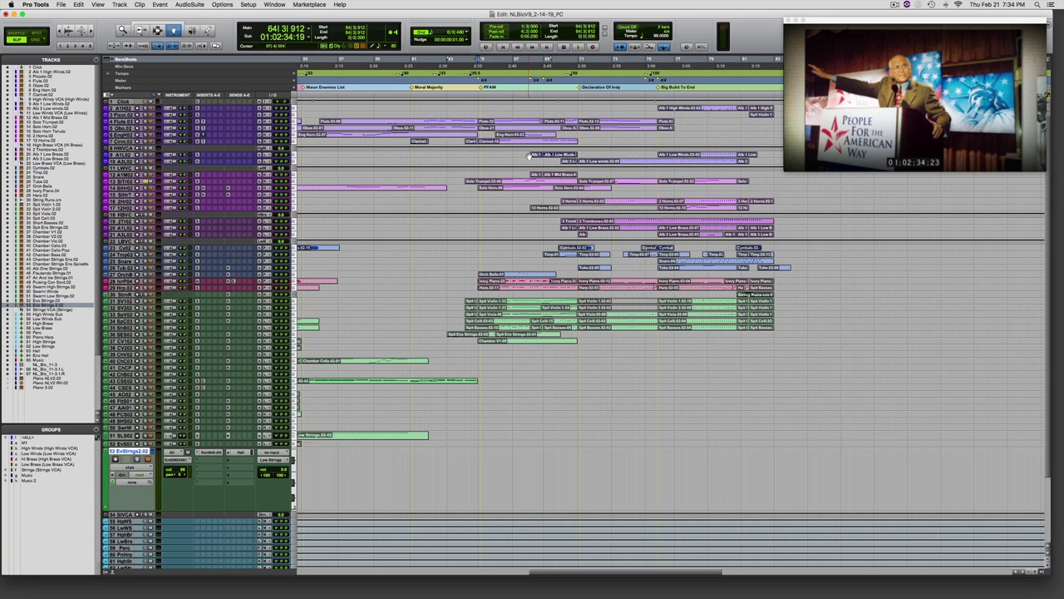
key("space")
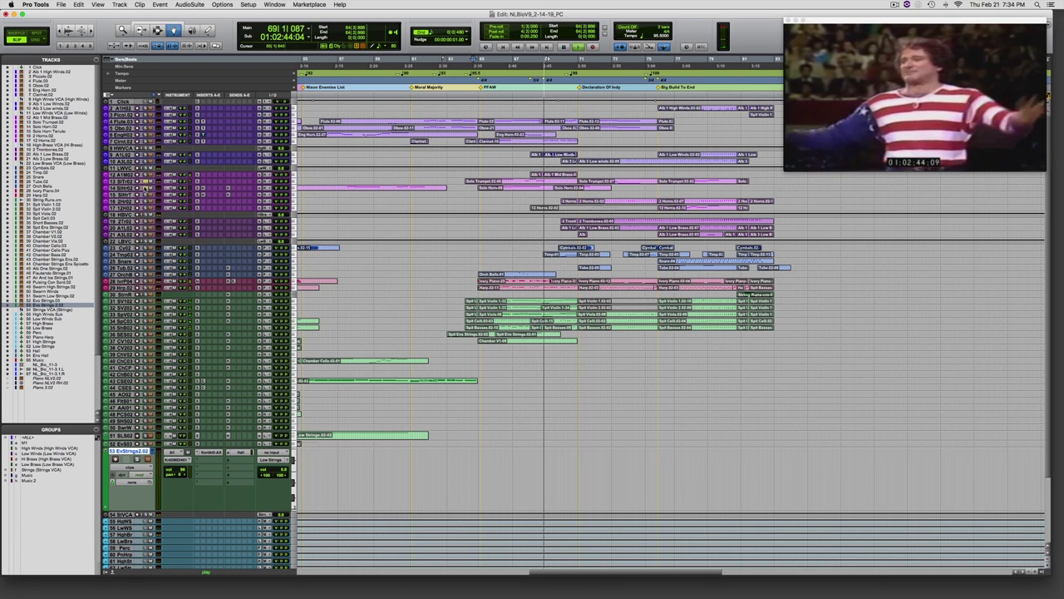
key("space")
Step: Replay the opening of the PFAW section, then select the Orch Bells clip starting at bar 65
scroll(158, 434, "down", 5)
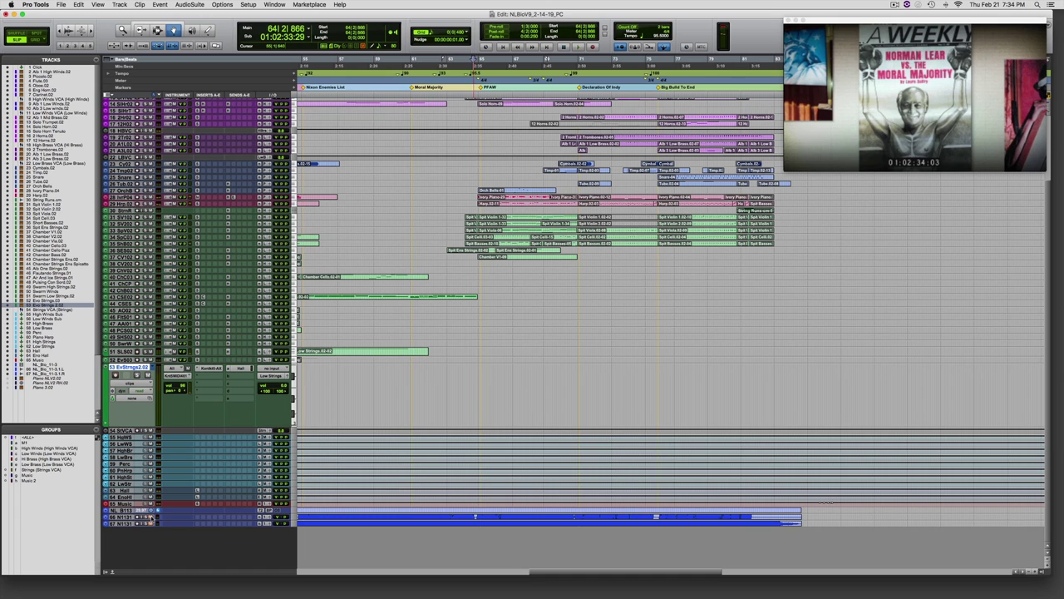
key("space")
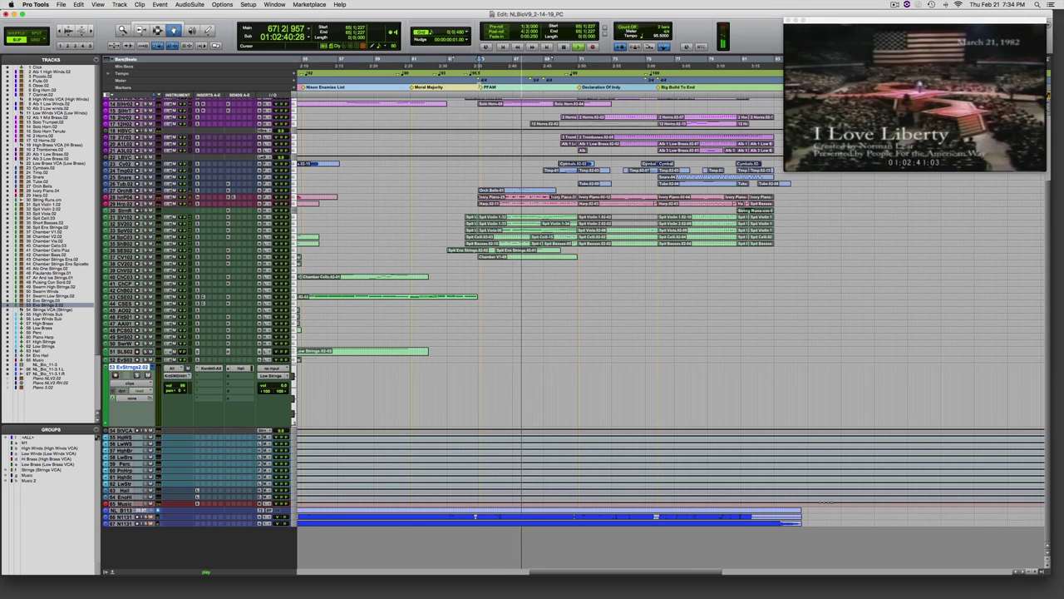
key("space")
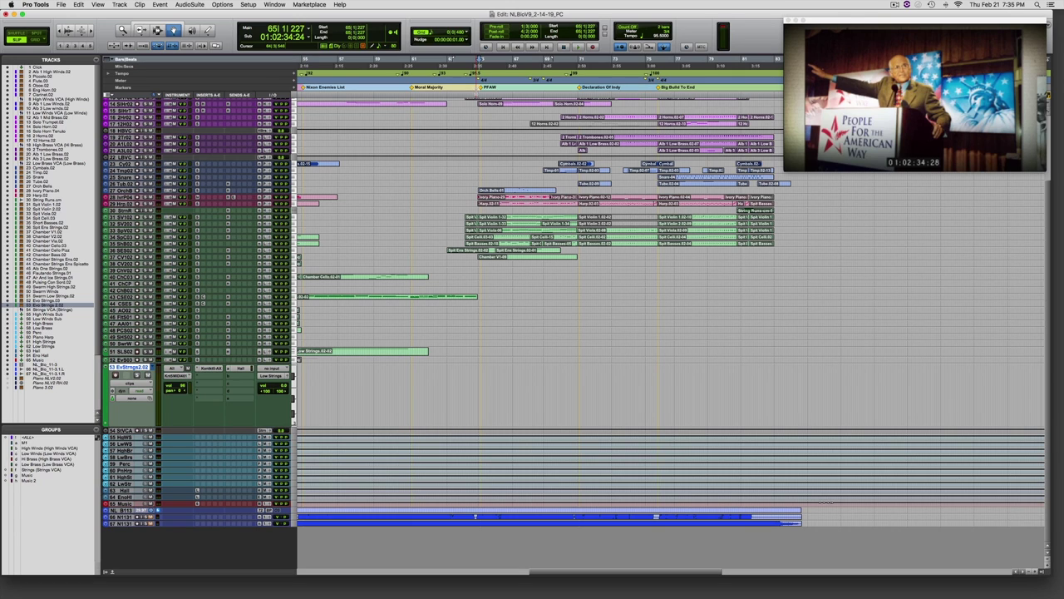
left_click(516, 191)
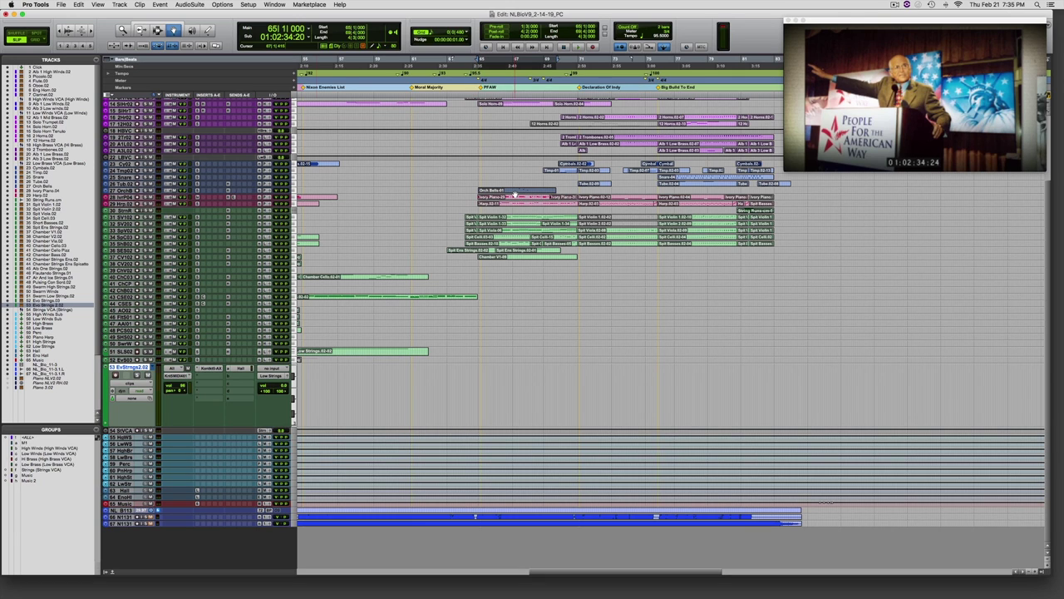
Step: Audition the soloed Orch Bells from bar 65, and again together with the short basses from bar 64
key("space")
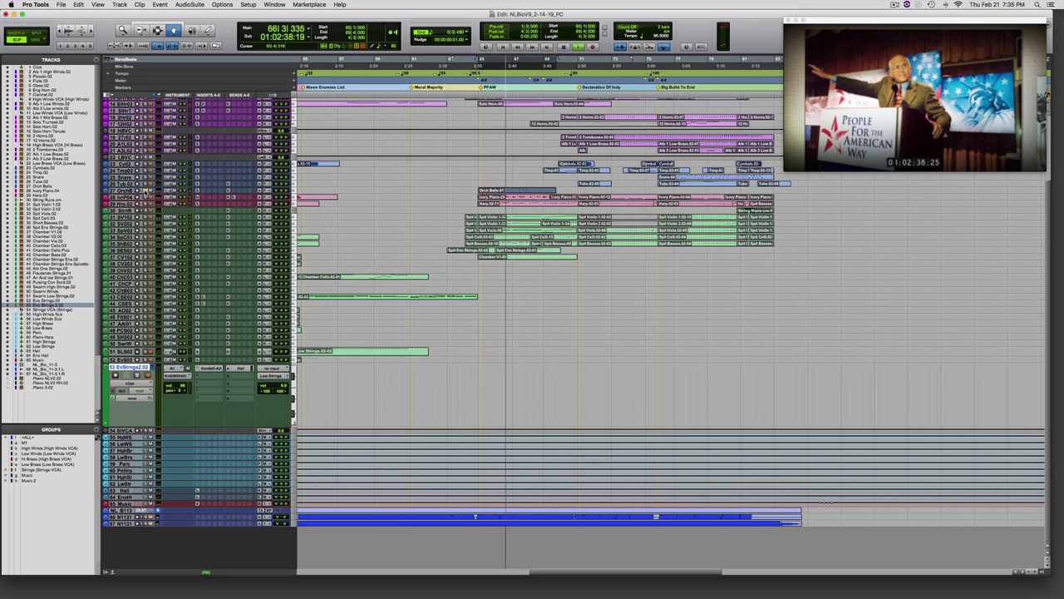
key("space")
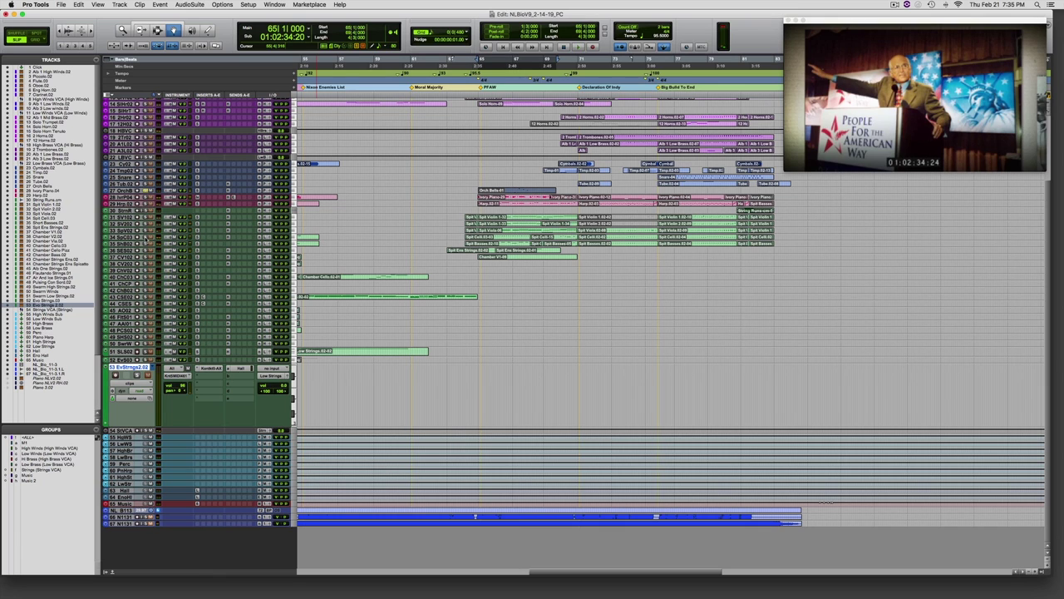
key("KP_1")
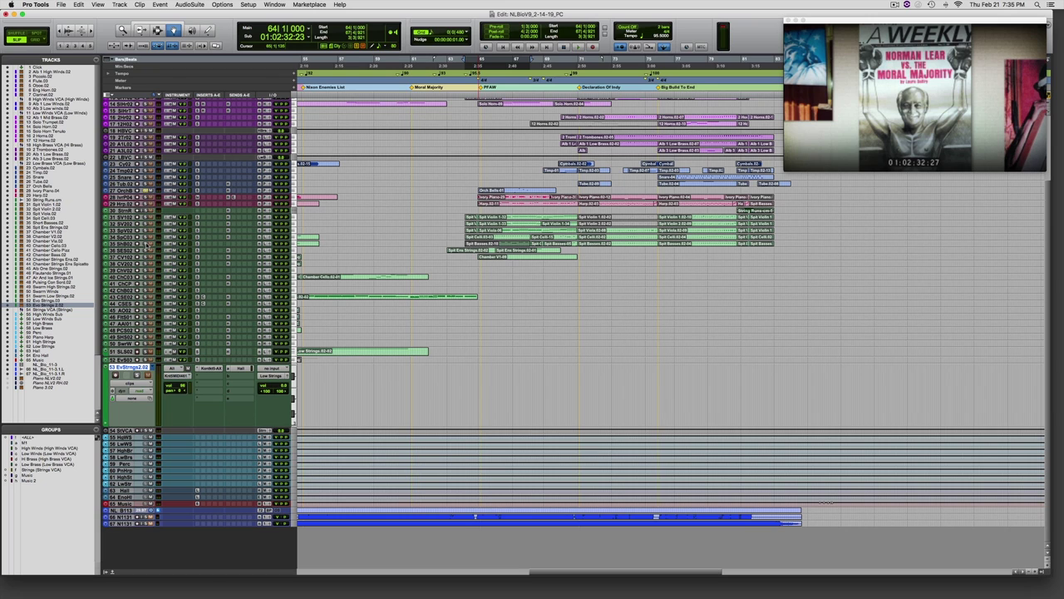
key("space")
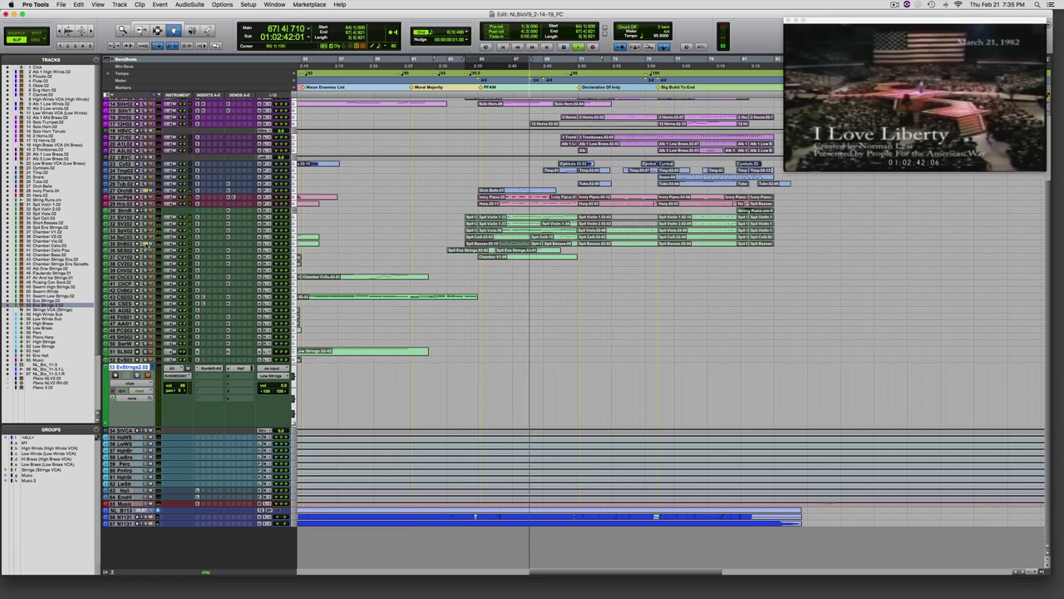
key("1")
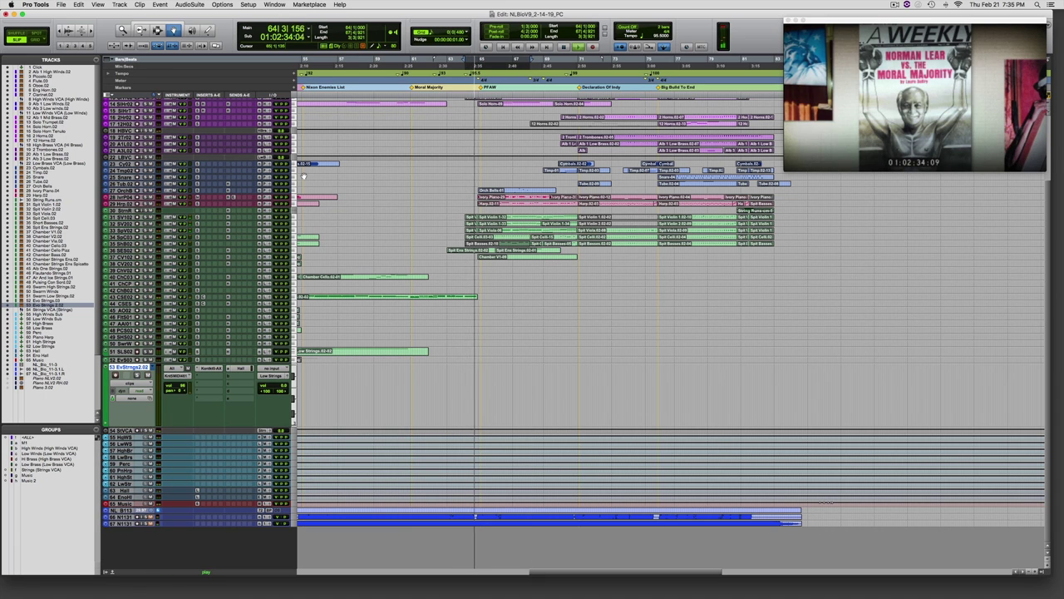
key("1")
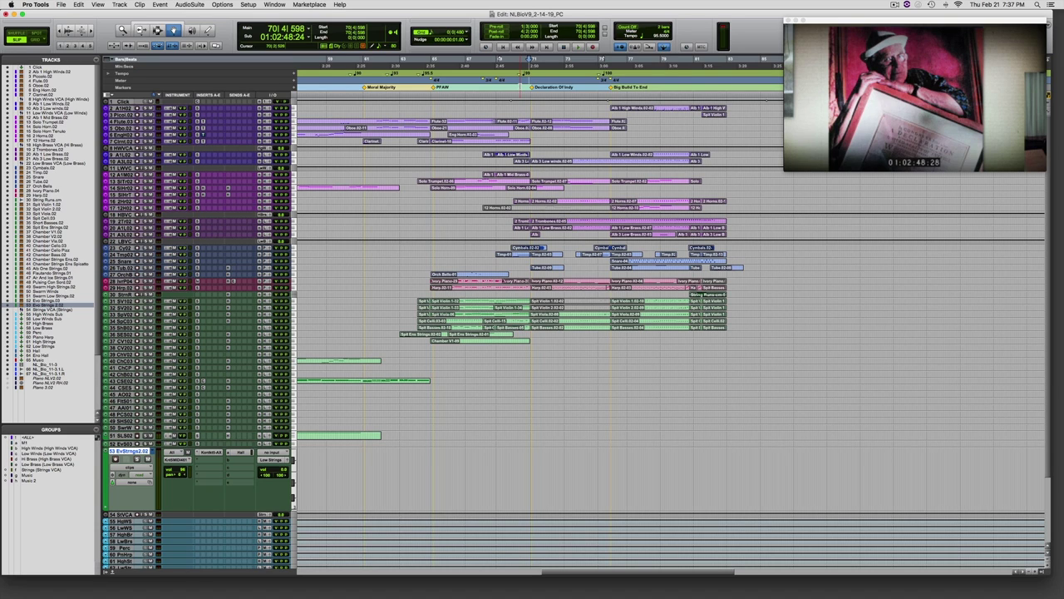
Step: Play the cue from bar 70 beat 4, just before the Declaration Of Indy marker, to its end around bar 83
scroll(582, 333, "down", 3)
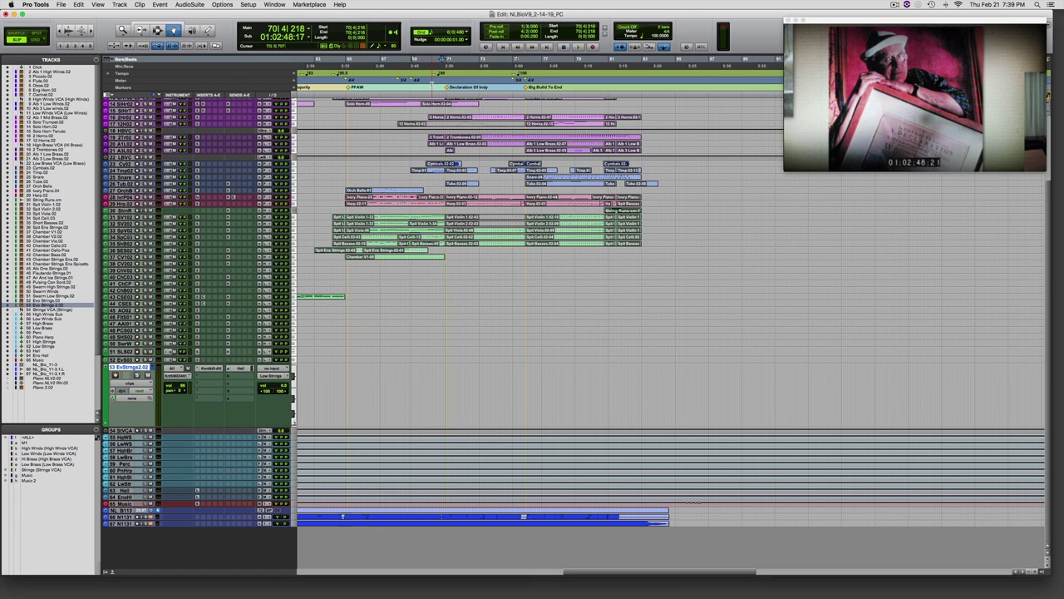
key("space")
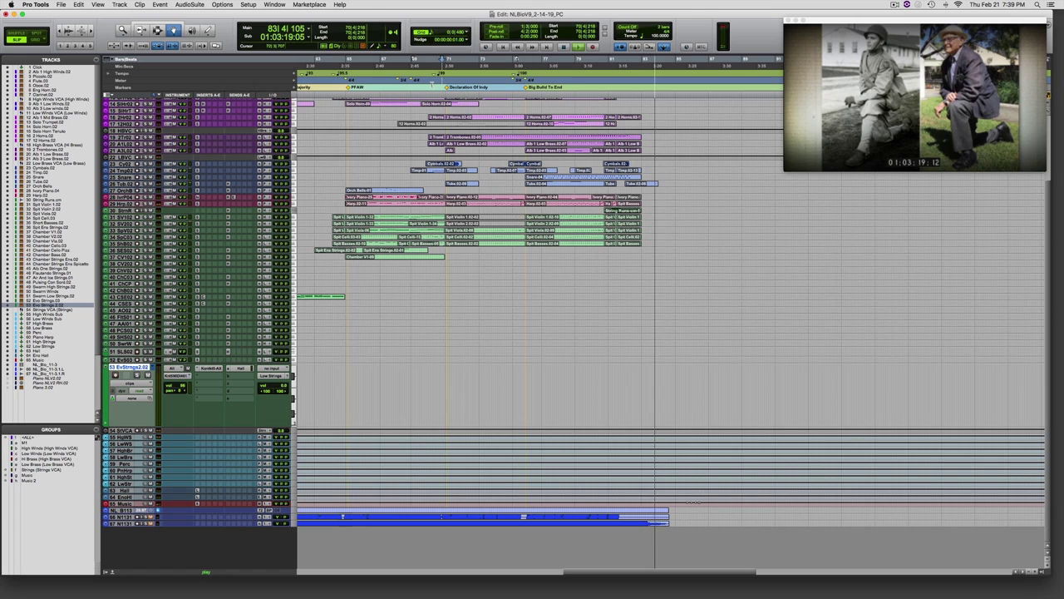
key("space")
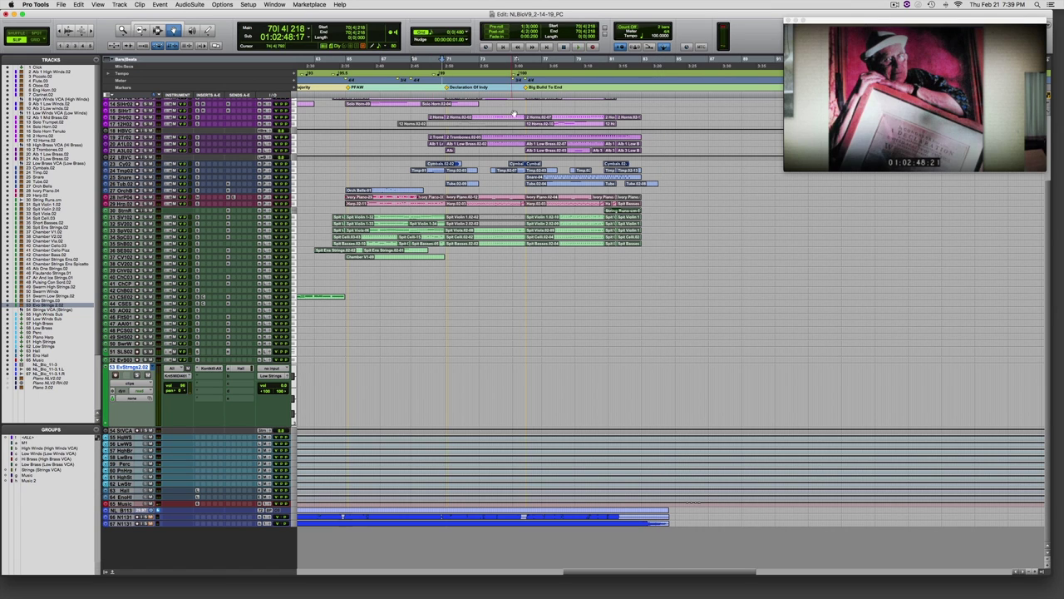
Step: Select the 12 Horns clip at the Big Build To End marker and audition the soloed horns and the Strings VCA from bar 76
left_click(550, 124)
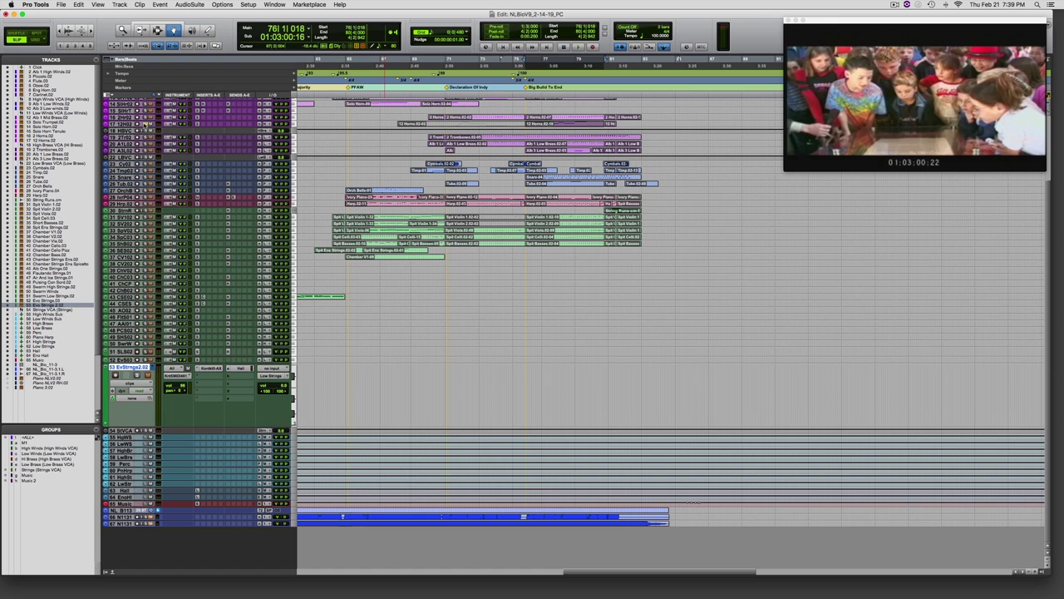
key("space")
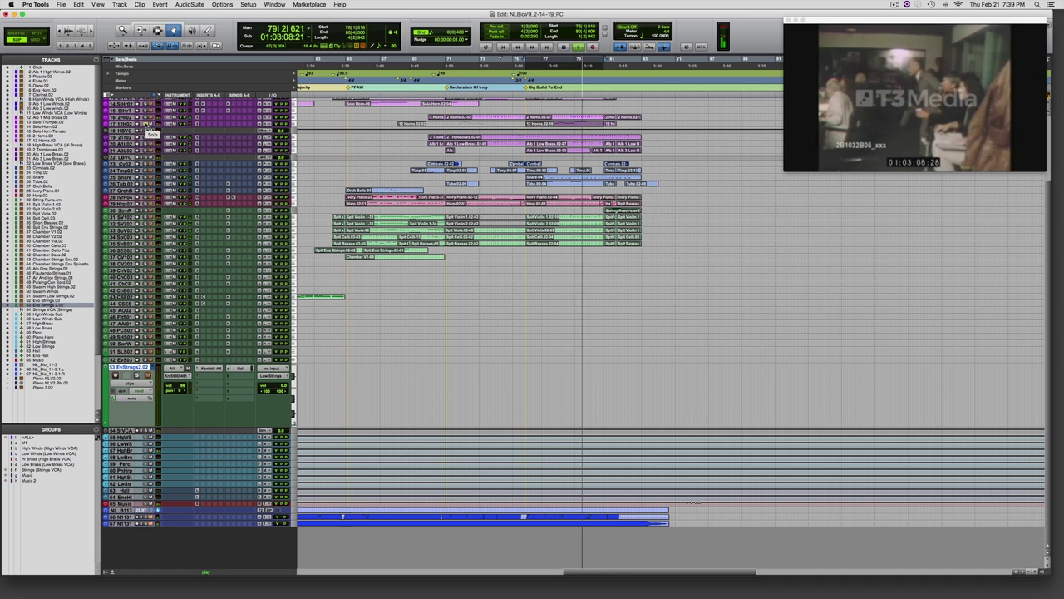
key("space")
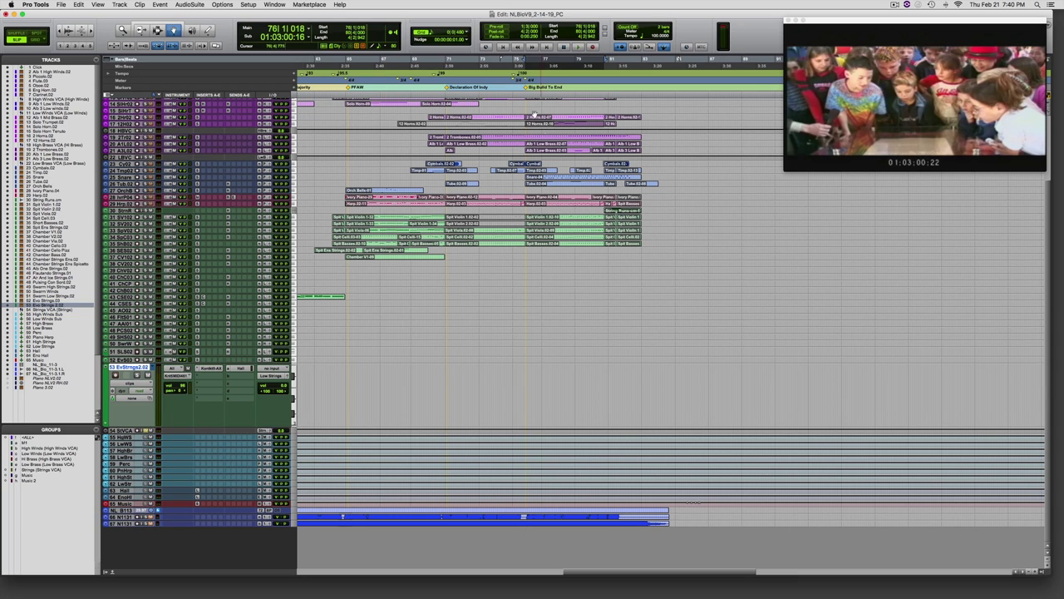
key("space")
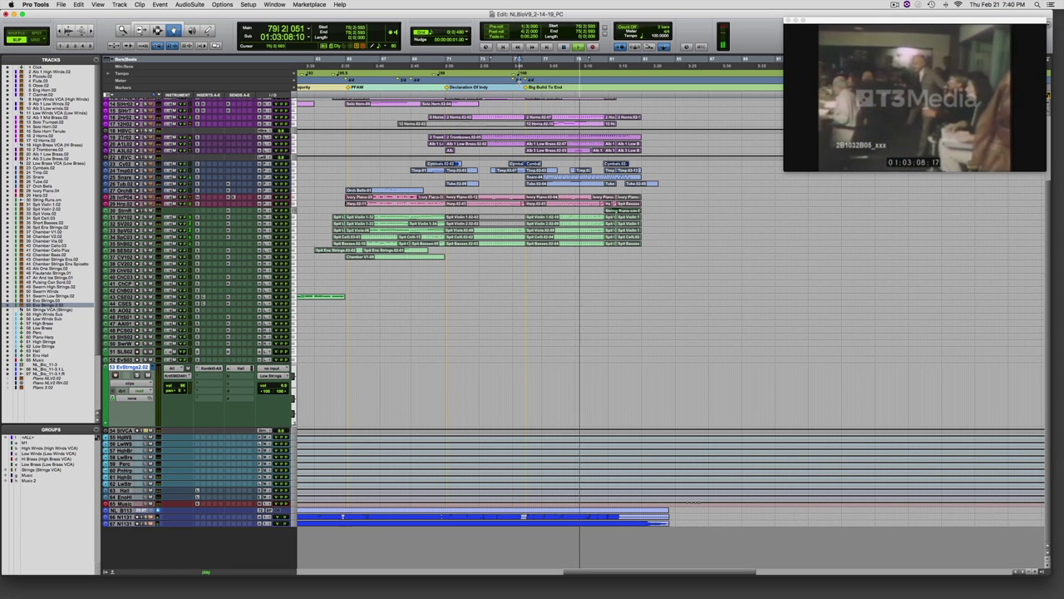
key("space")
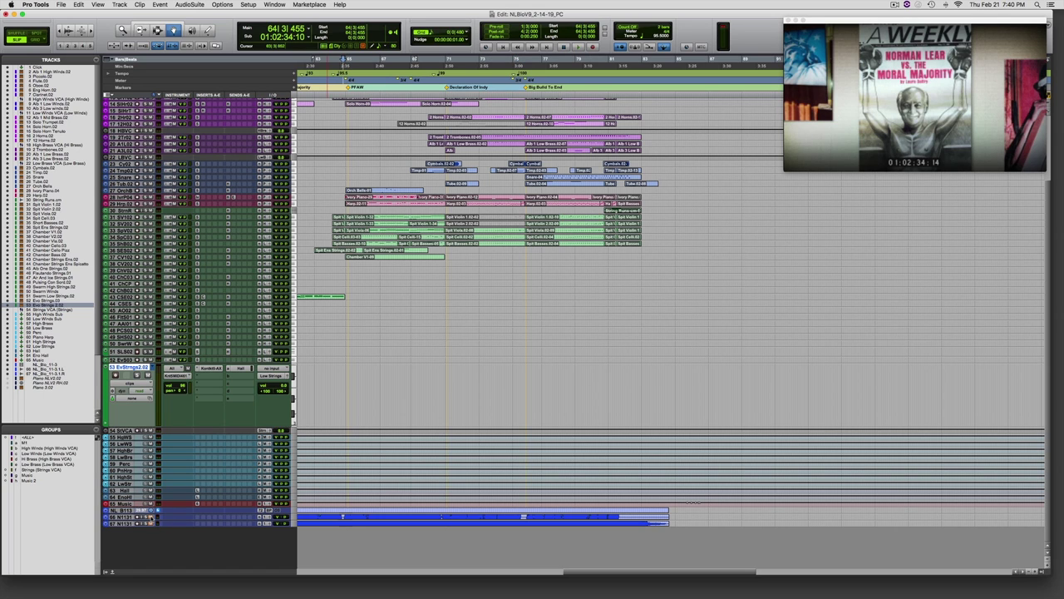
Step: Play all orchestral tracks from bar 64 beat 3 through PFAW and Declaration Of Indy into Big Build To End
key("space")
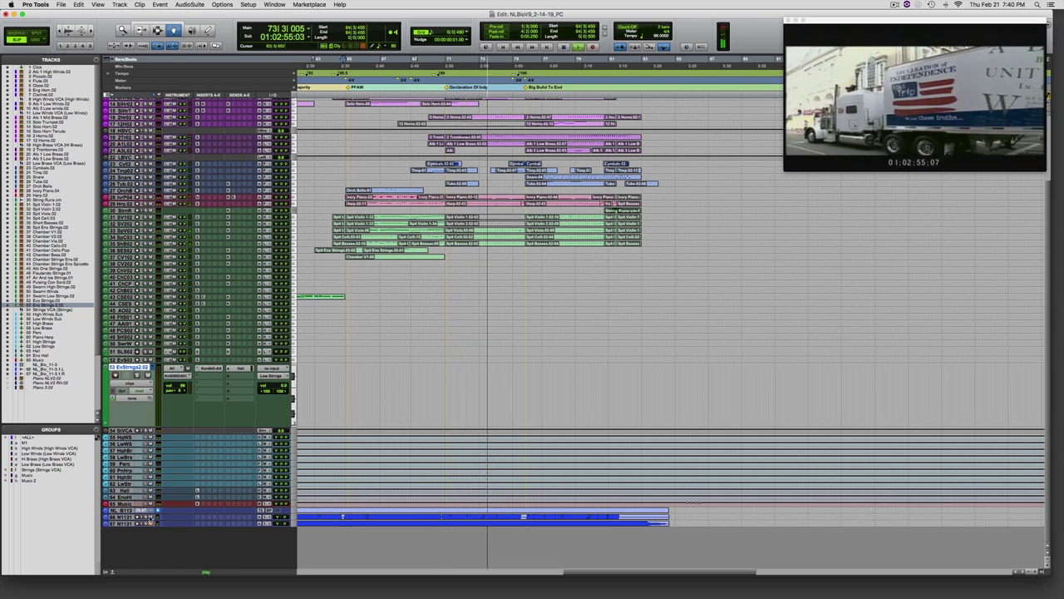
key("super+bracketright")
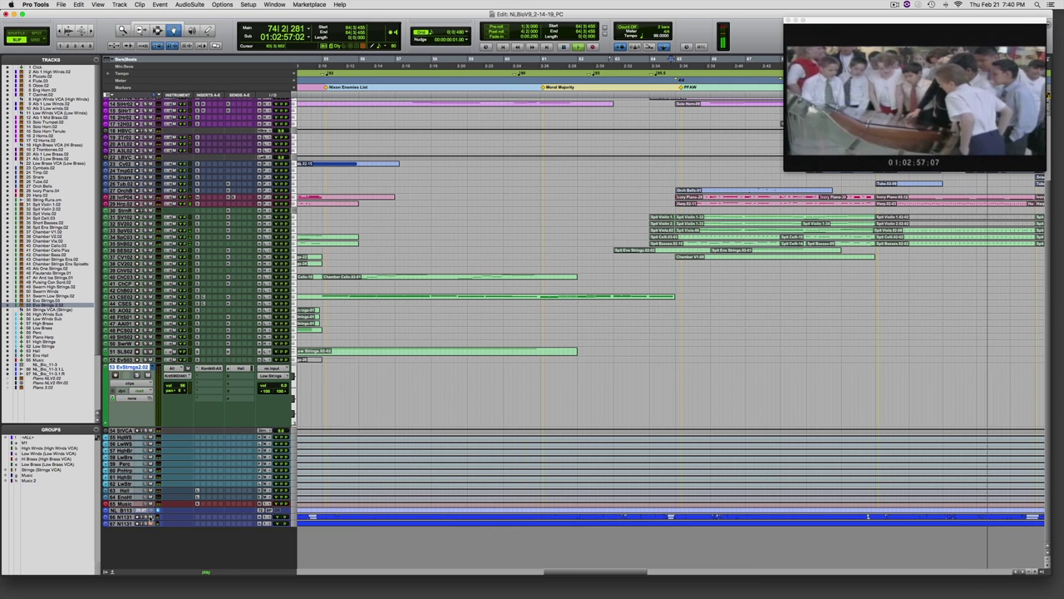
scroll(150, 518, "up", 3)
scroll(150, 517, "up", 3)
scroll(151, 517, "right", 5)
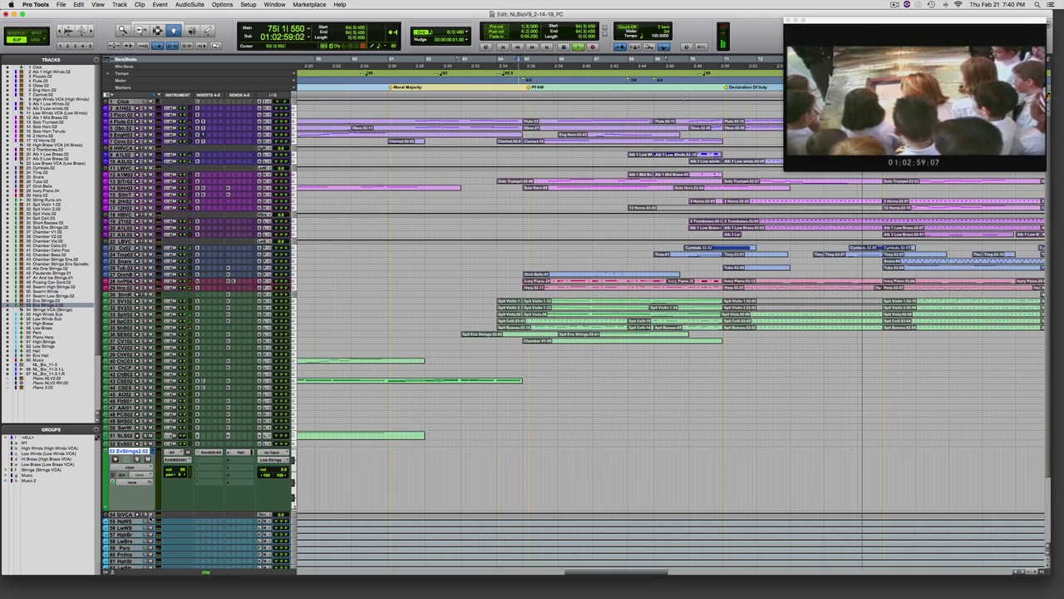
scroll(150, 518, "right", 4)
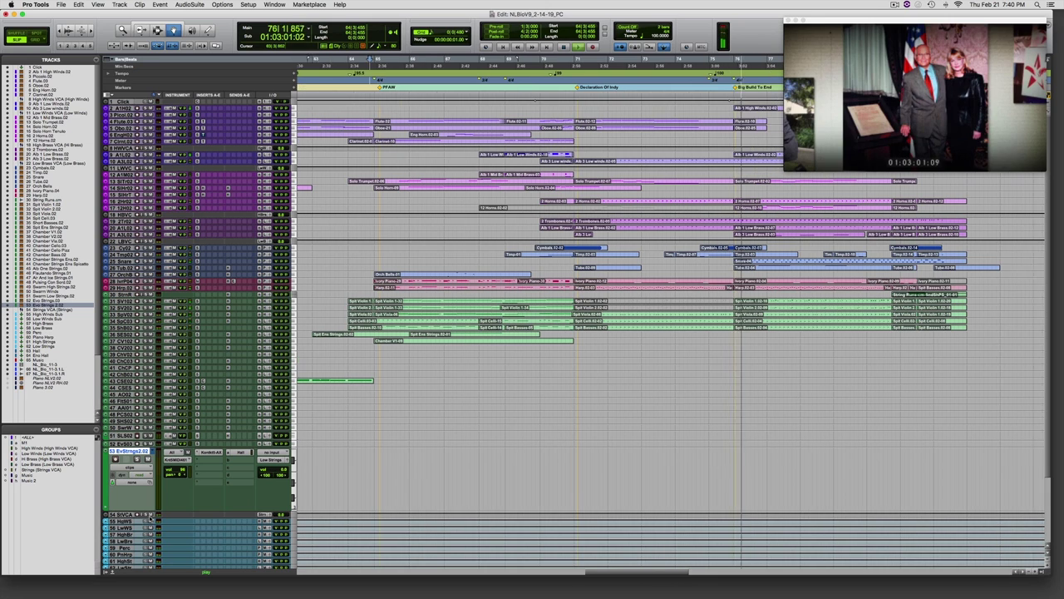
scroll(151, 519, "right", 3)
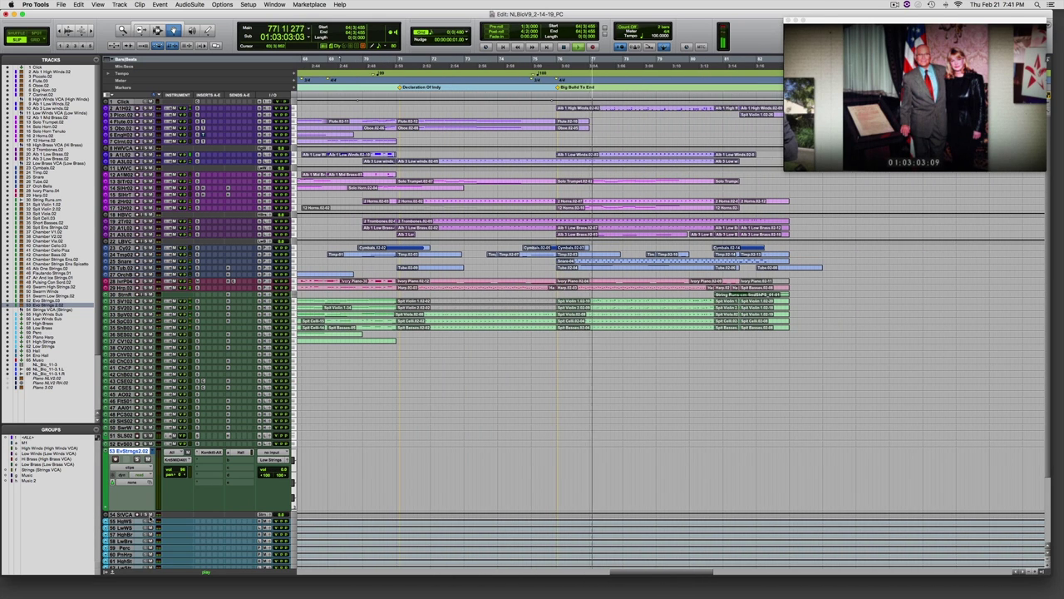